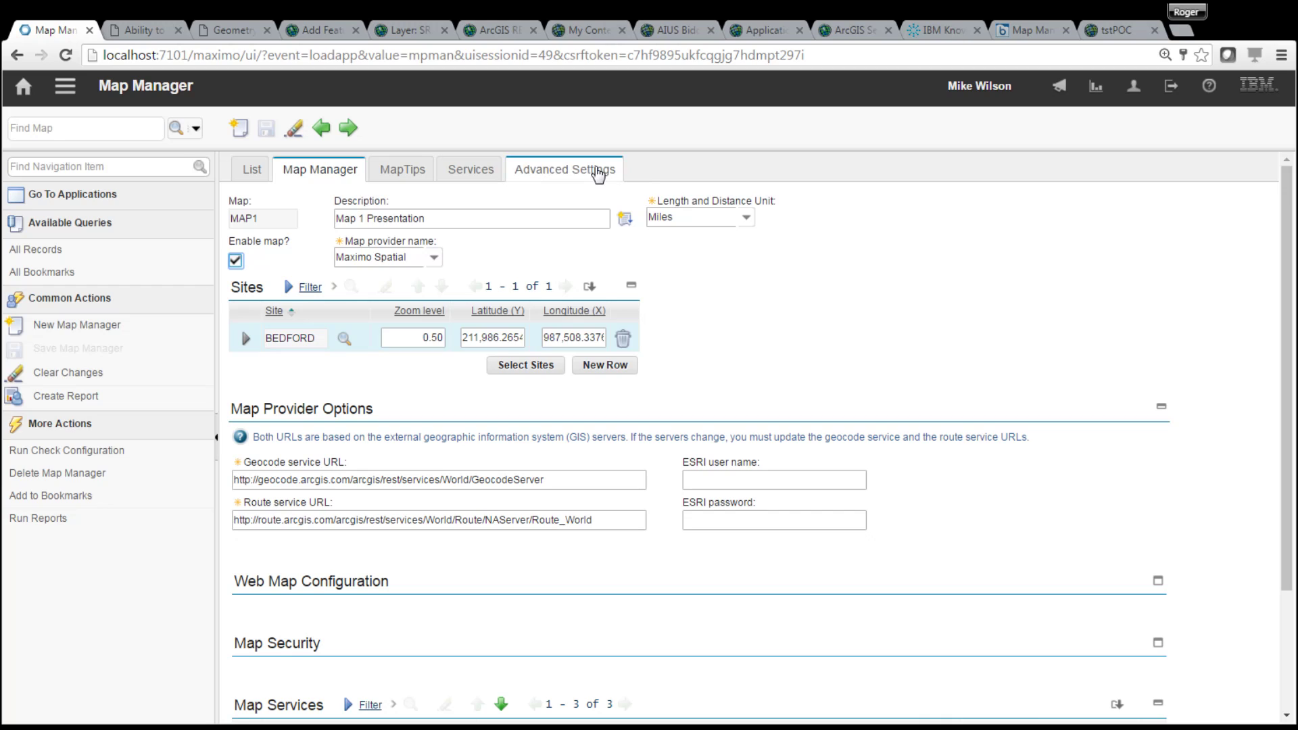
Step: Examine the details and service layers of the NYCMaximoData map service in MAP1
{"action": "left_click", "coordinate": [597, 174]}
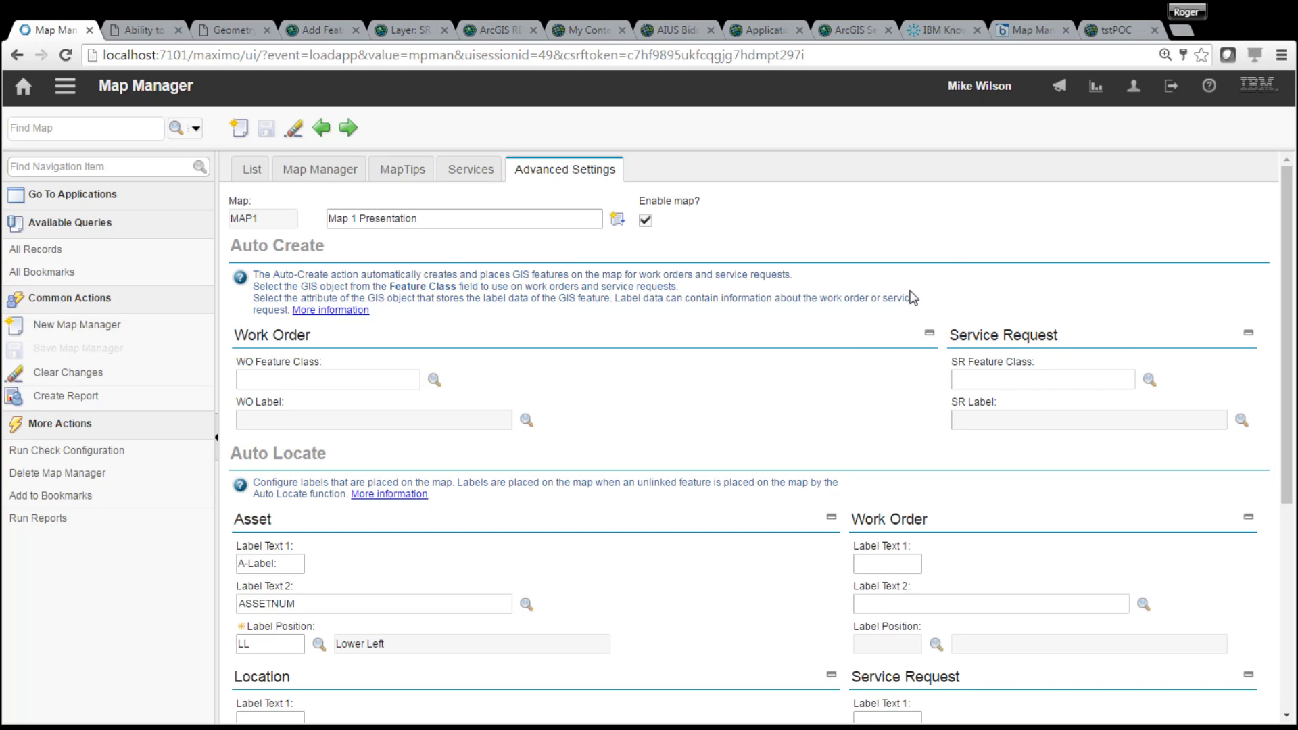
{"action": "left_click", "coordinate": [332, 173]}
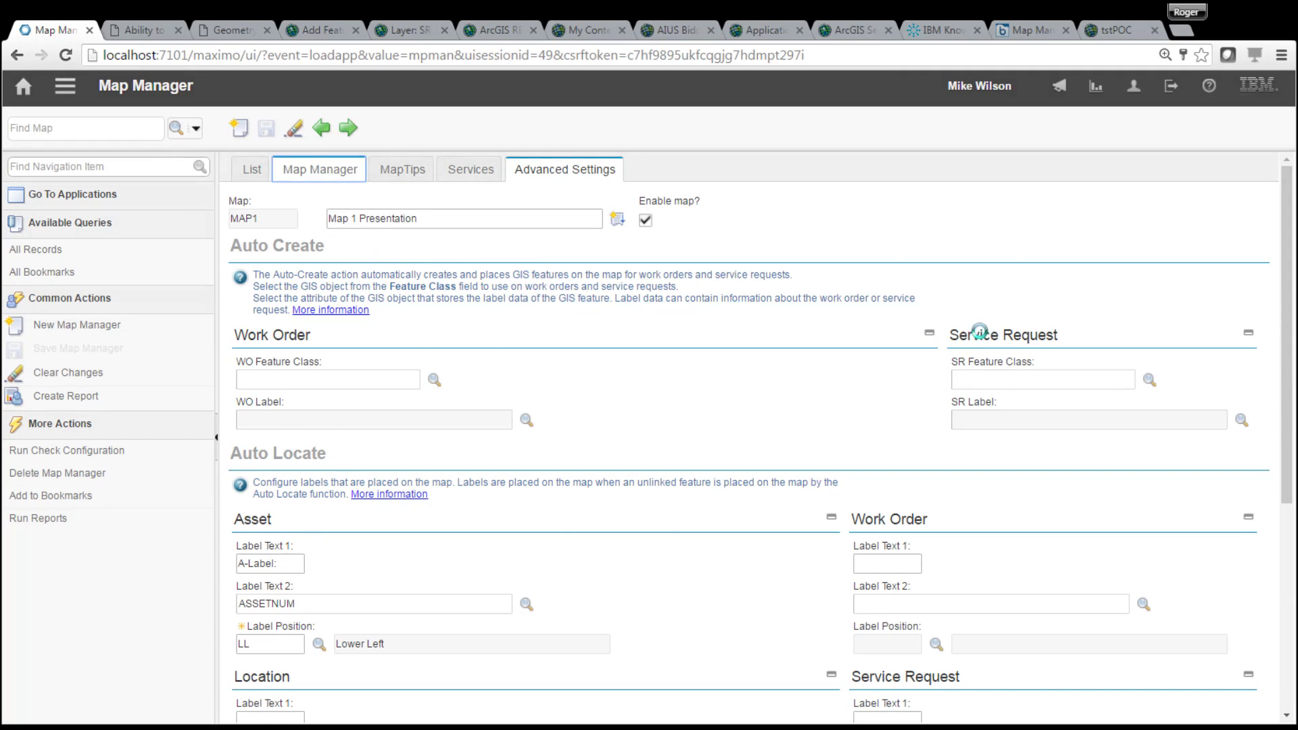
{"action": "scroll", "coordinate": [1291, 426], "scroll_direction": "down", "scroll_amount": 2}
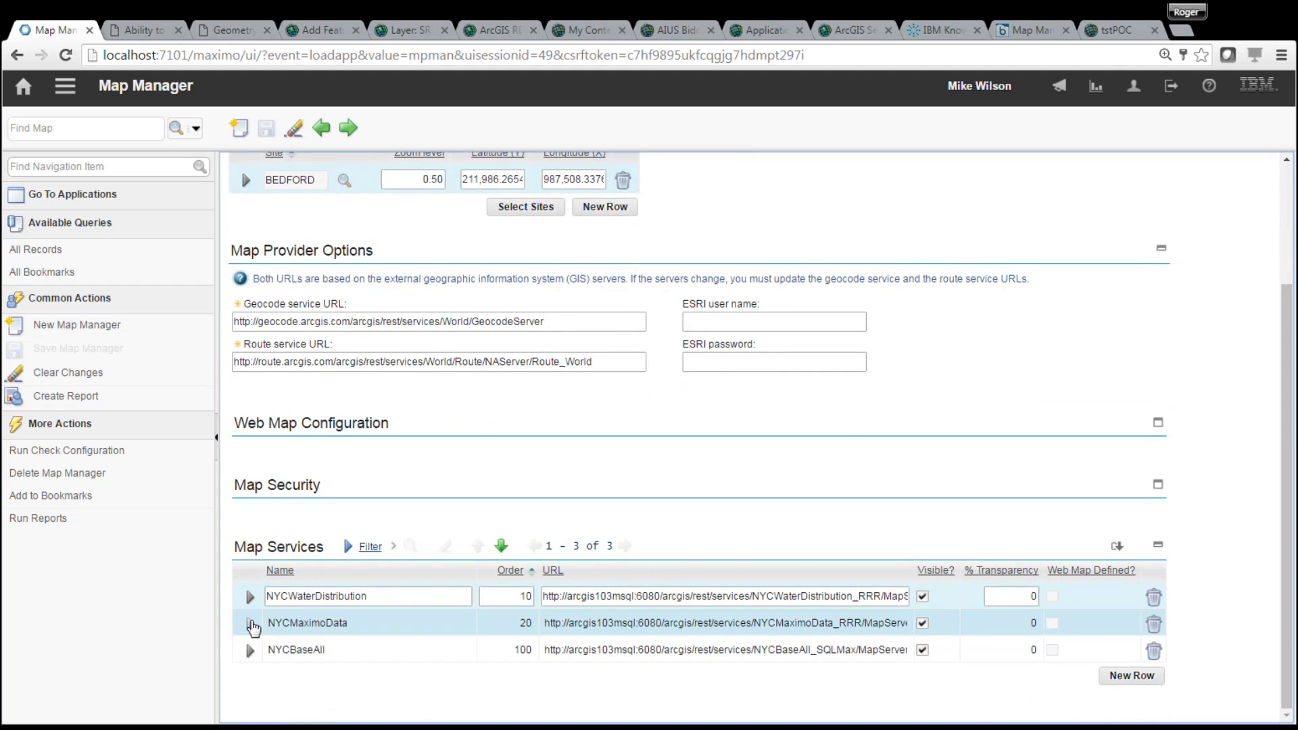
{"action": "left_click", "coordinate": [854, 621]}
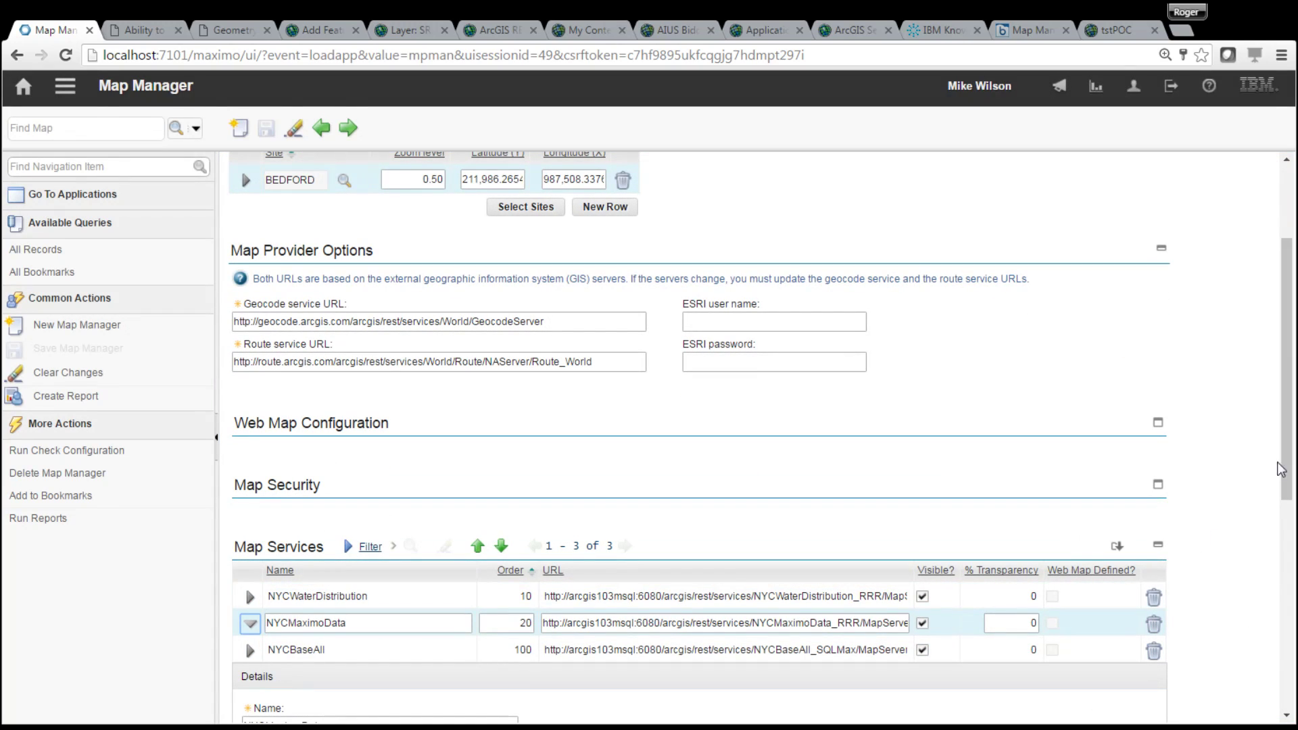
{"action": "left_click_drag", "start_coordinate": [1286, 473], "coordinate": [1287, 690]}
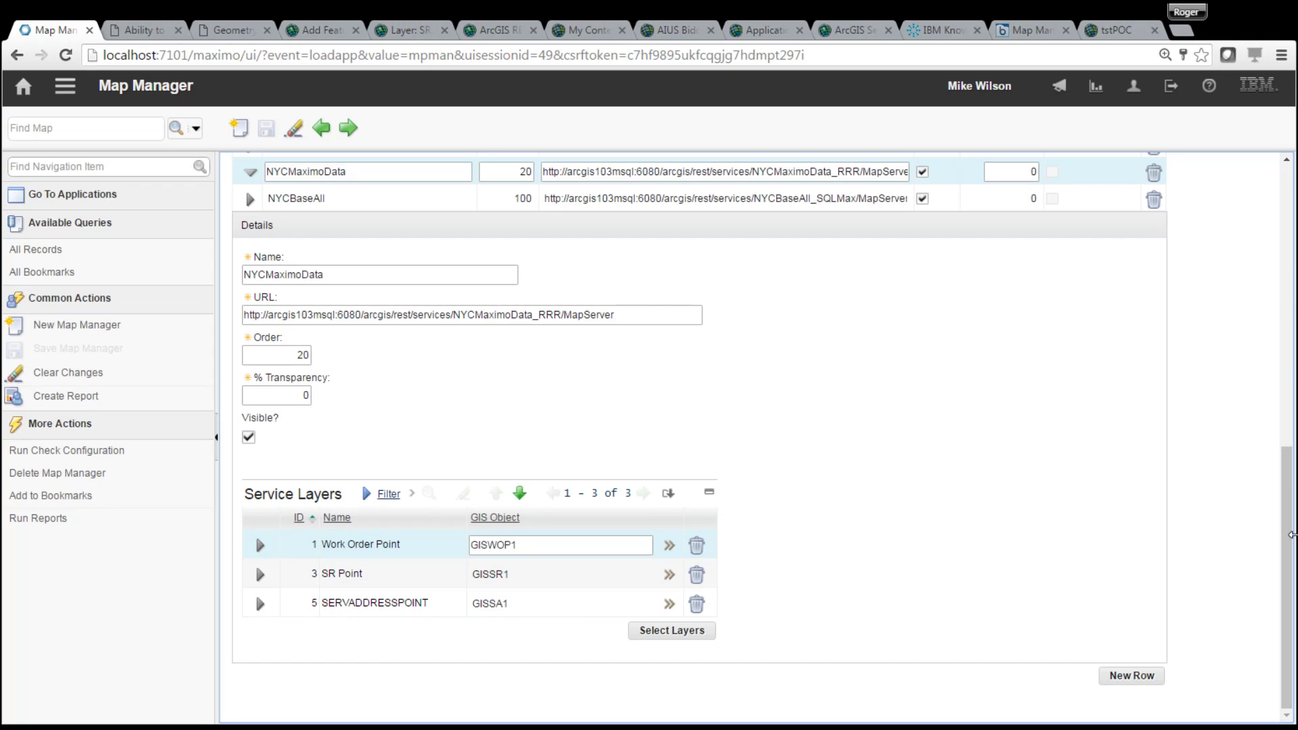
{"action": "left_click_drag", "start_coordinate": [1286, 549], "coordinate": [1287, 267]}
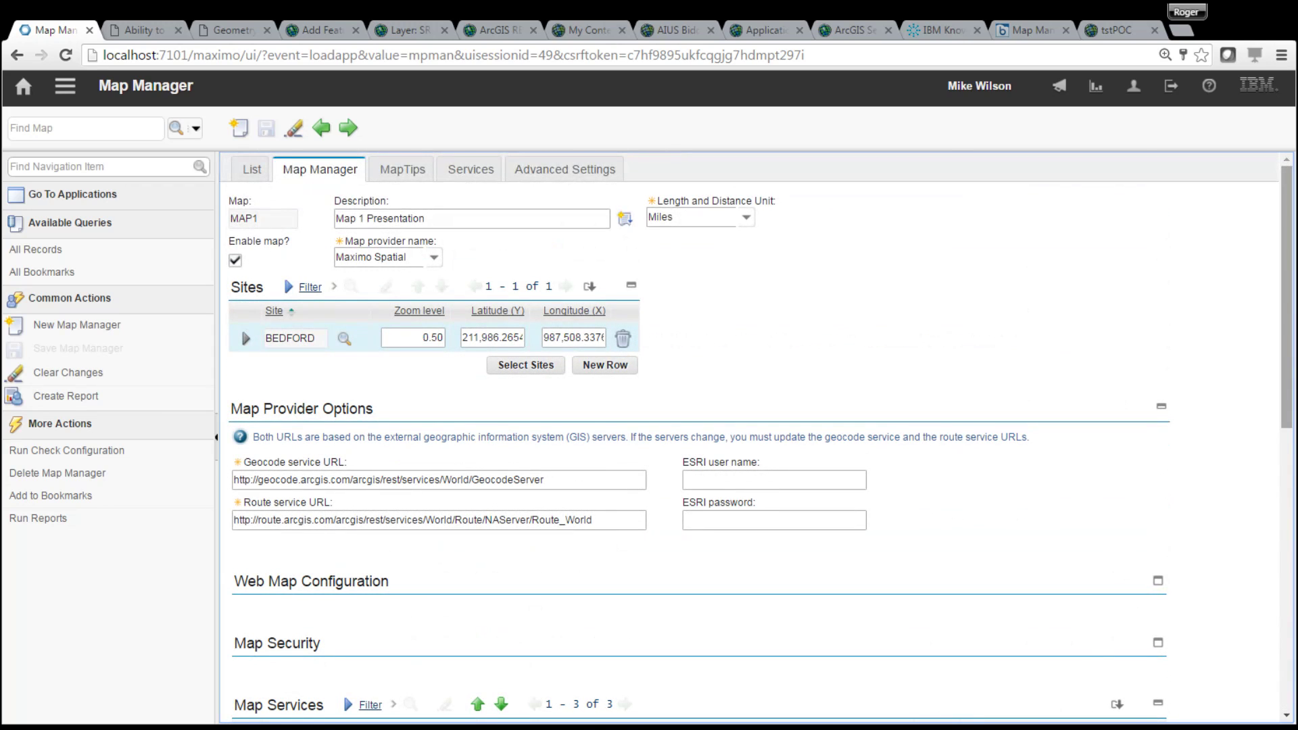
Step: Set the work order feature class to GISWOP1 and its label to DESCRIPTION in the Auto Create settings
{"action": "left_click", "coordinate": [608, 169]}
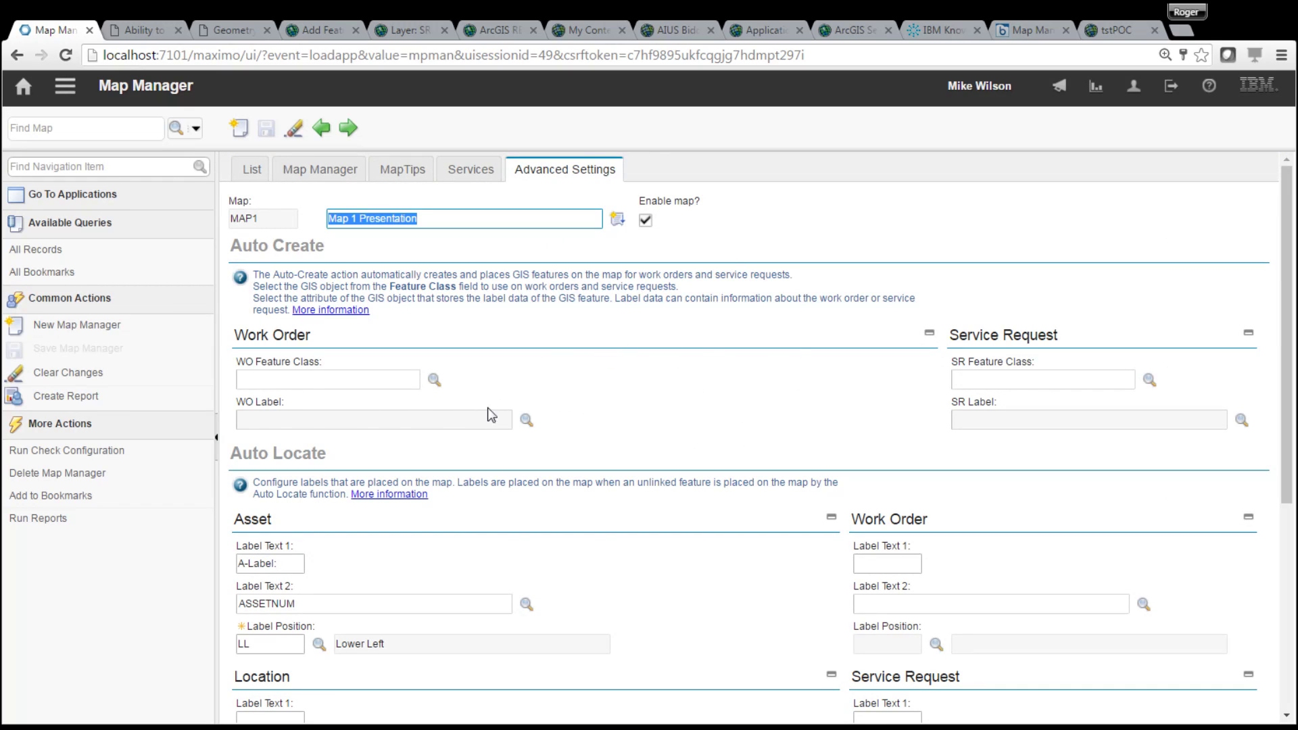
{"action": "left_click", "coordinate": [435, 379]}
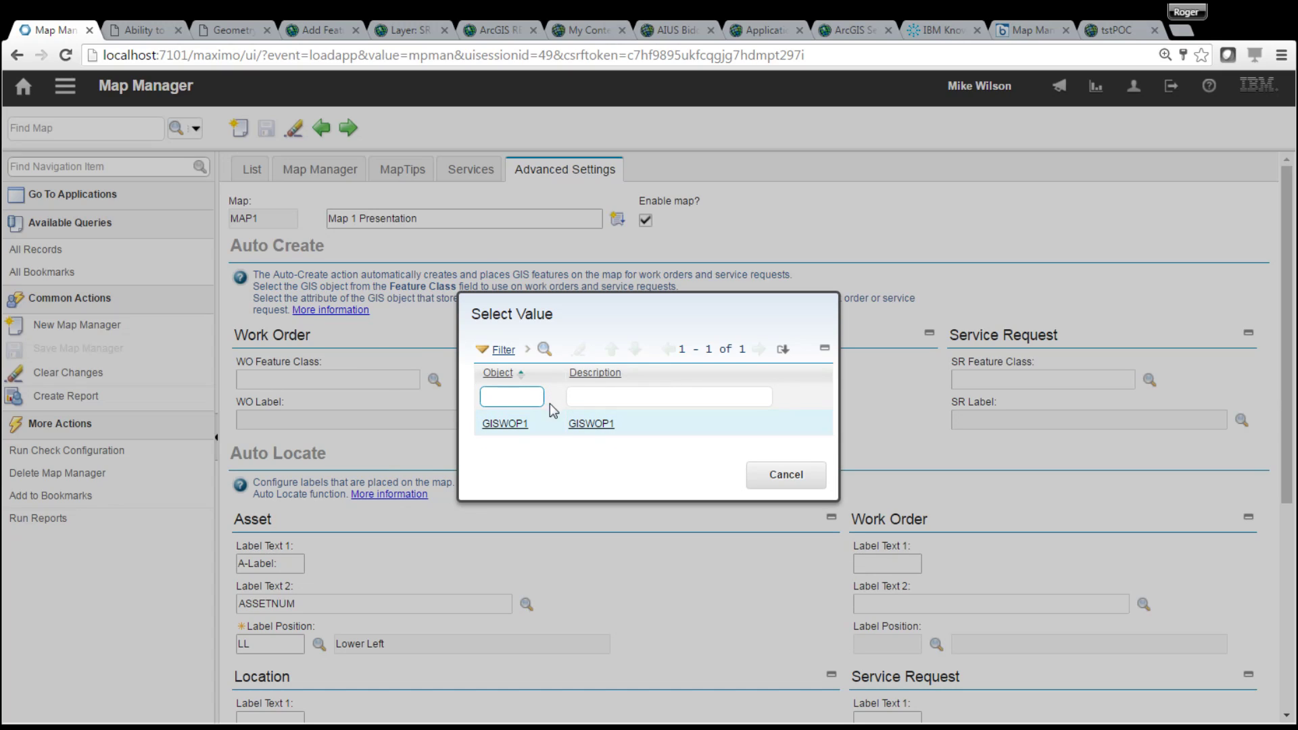
{"action": "left_click", "coordinate": [507, 430]}
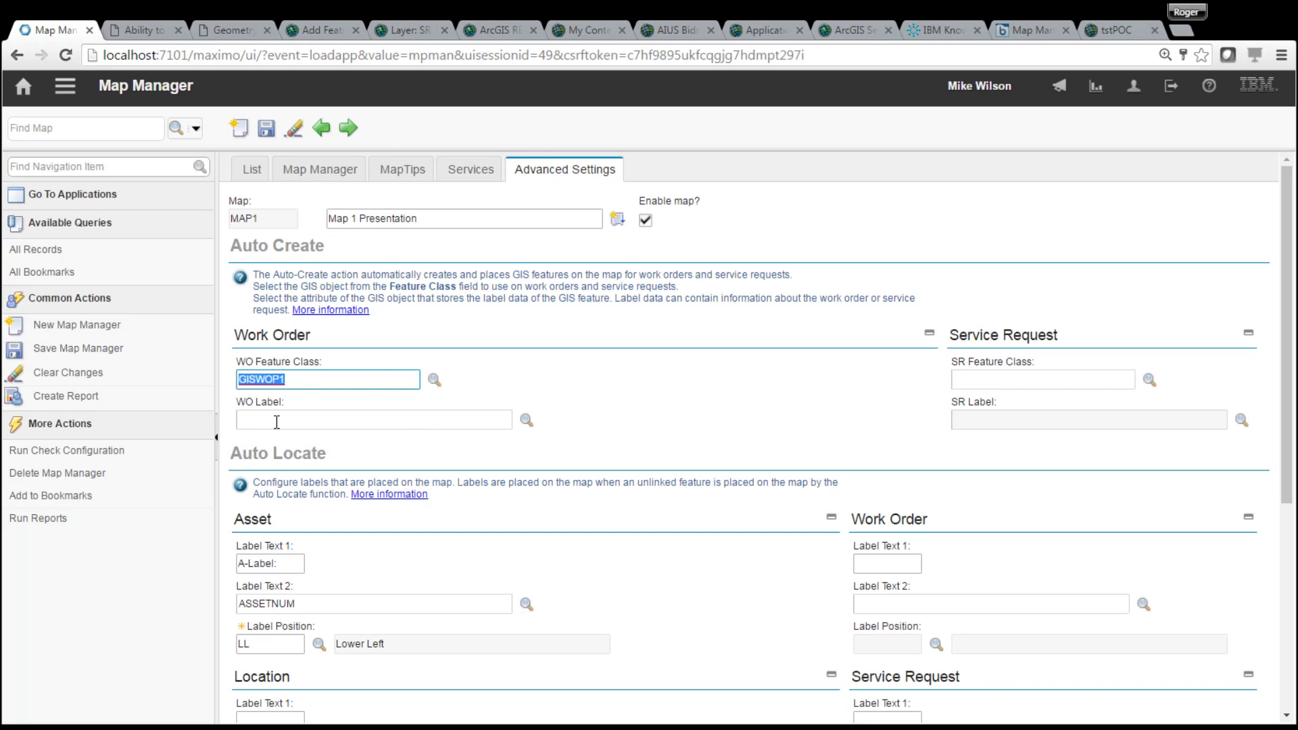
{"action": "left_click", "coordinate": [526, 421]}
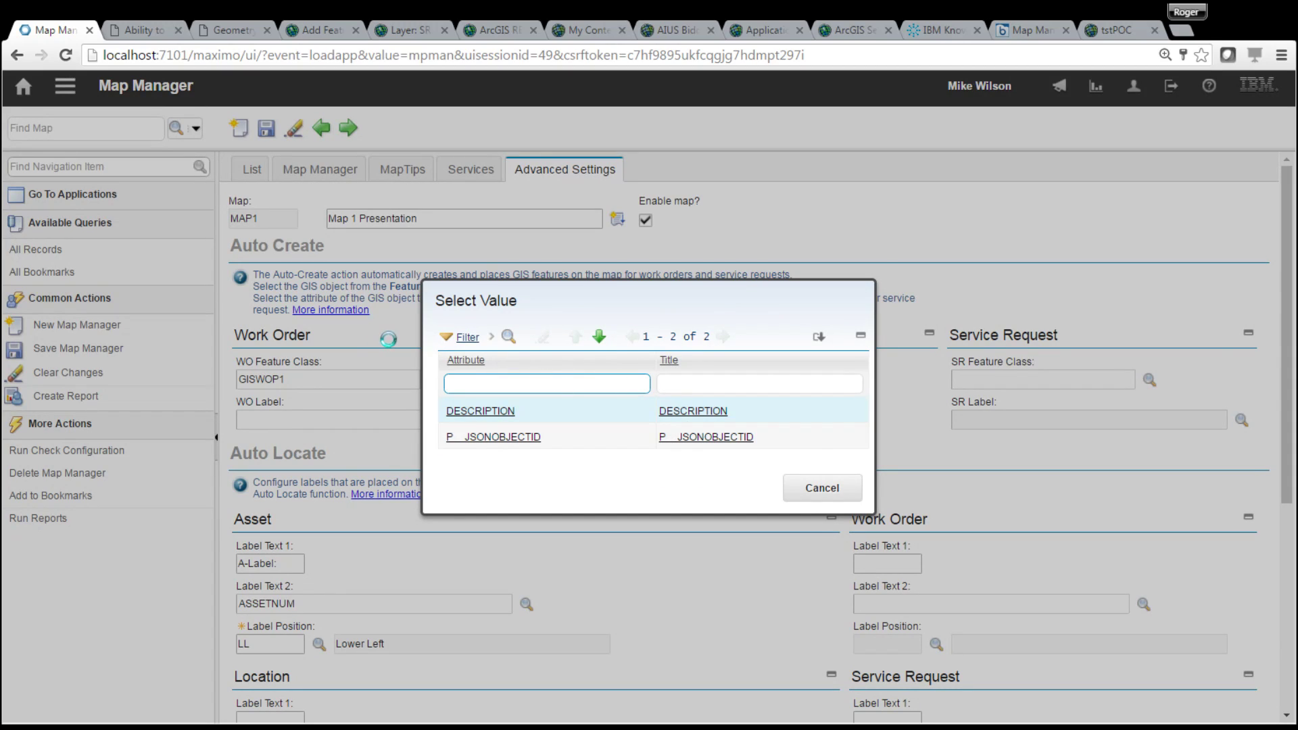
{"action": "left_click", "coordinate": [504, 413]}
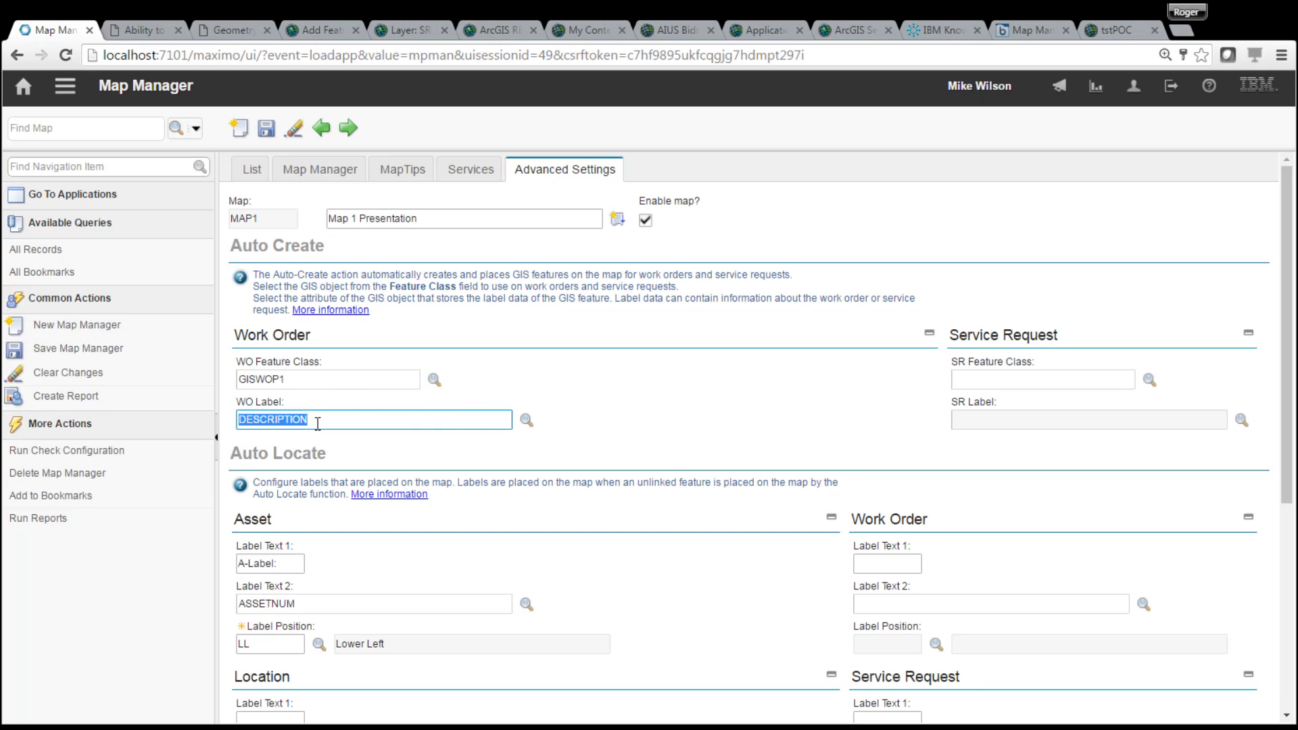
{"action": "left_click", "coordinate": [345, 423]}
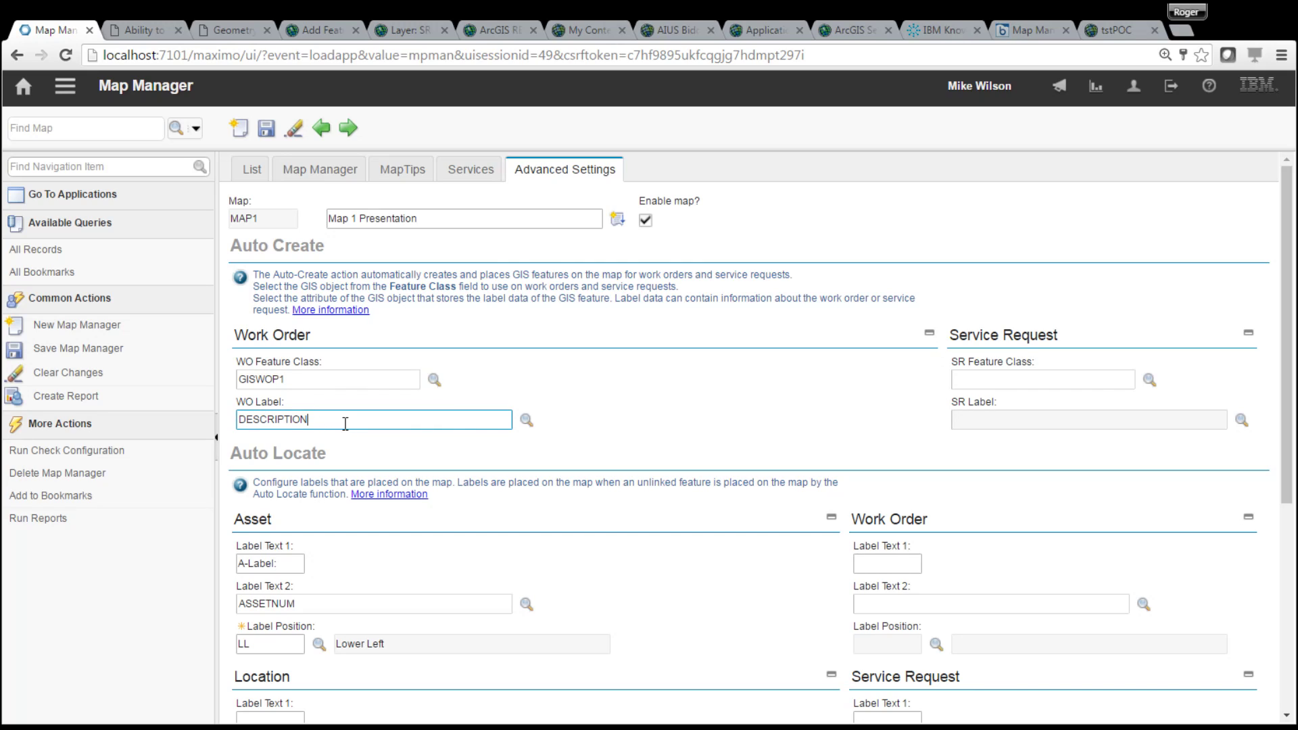
Step: Set the service request feature class to GISSR1 and its label to DESCRIPTION in the Auto Create settings
{"action": "left_click", "coordinate": [1149, 383]}
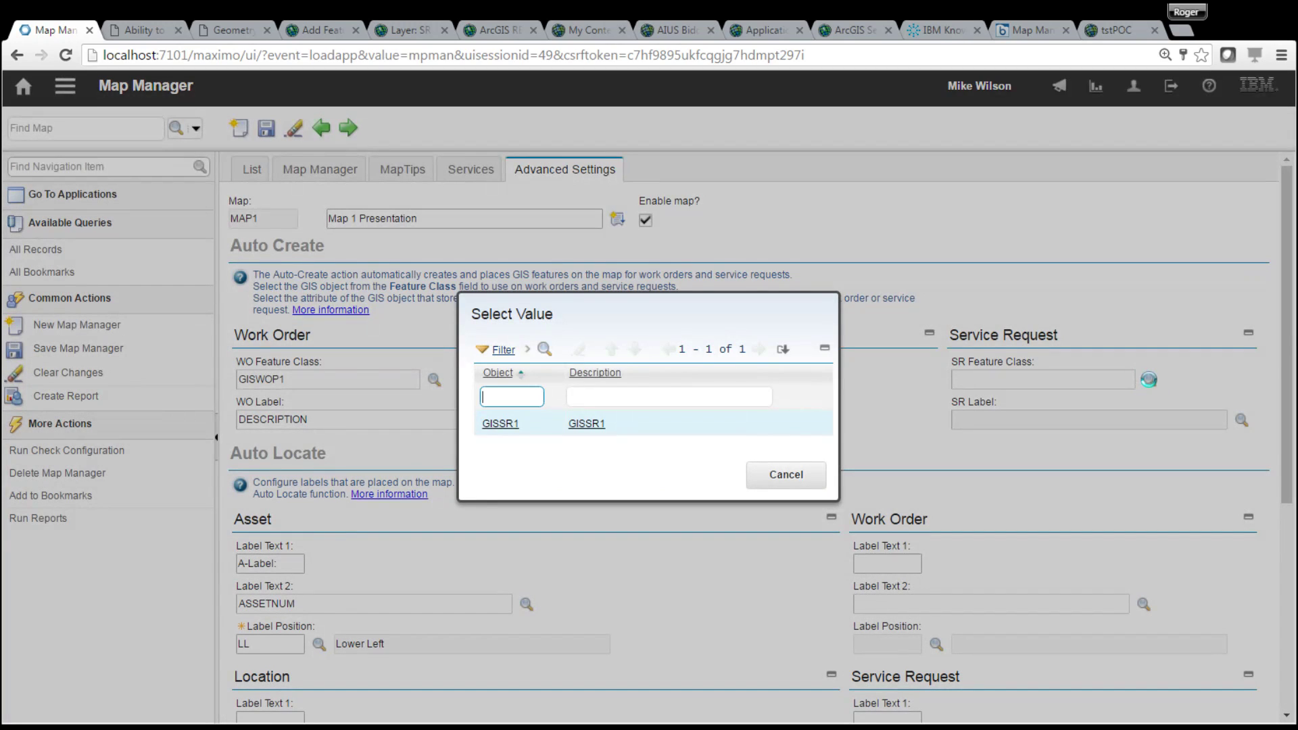
{"action": "left_click", "coordinate": [509, 426]}
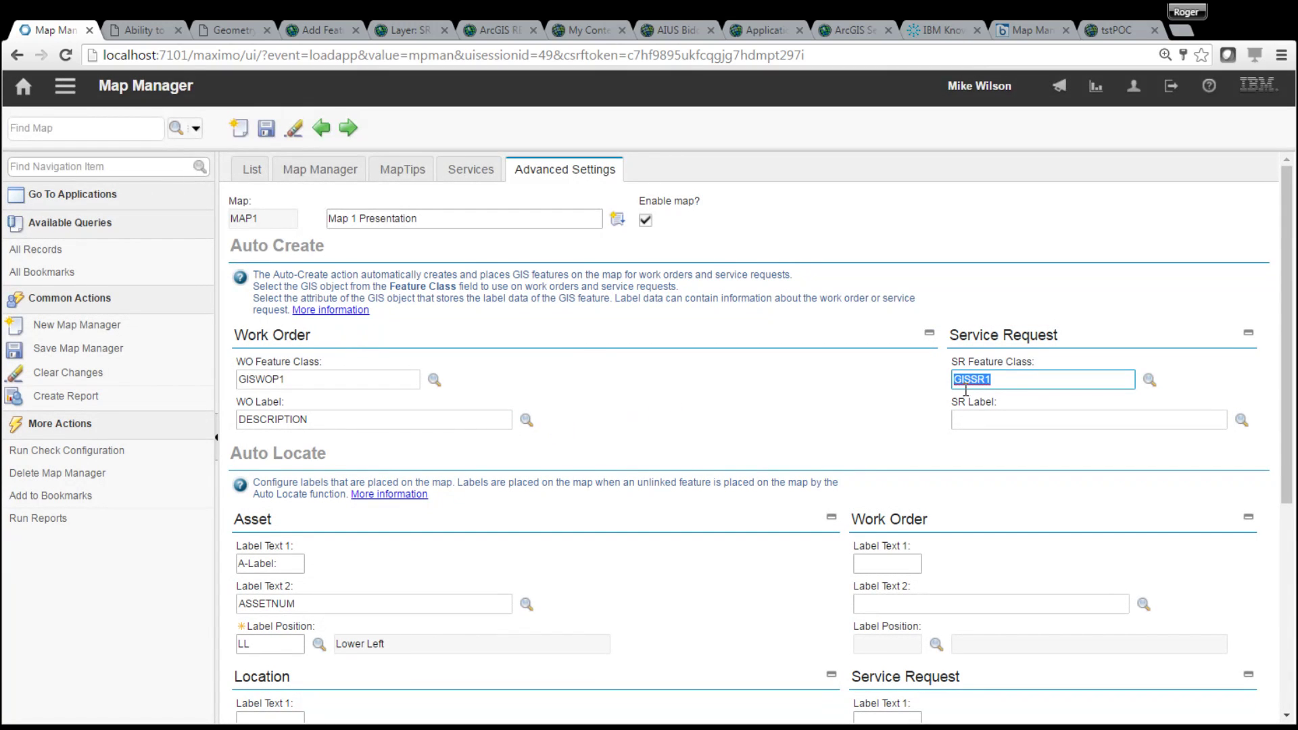
{"action": "left_click", "coordinate": [1241, 420]}
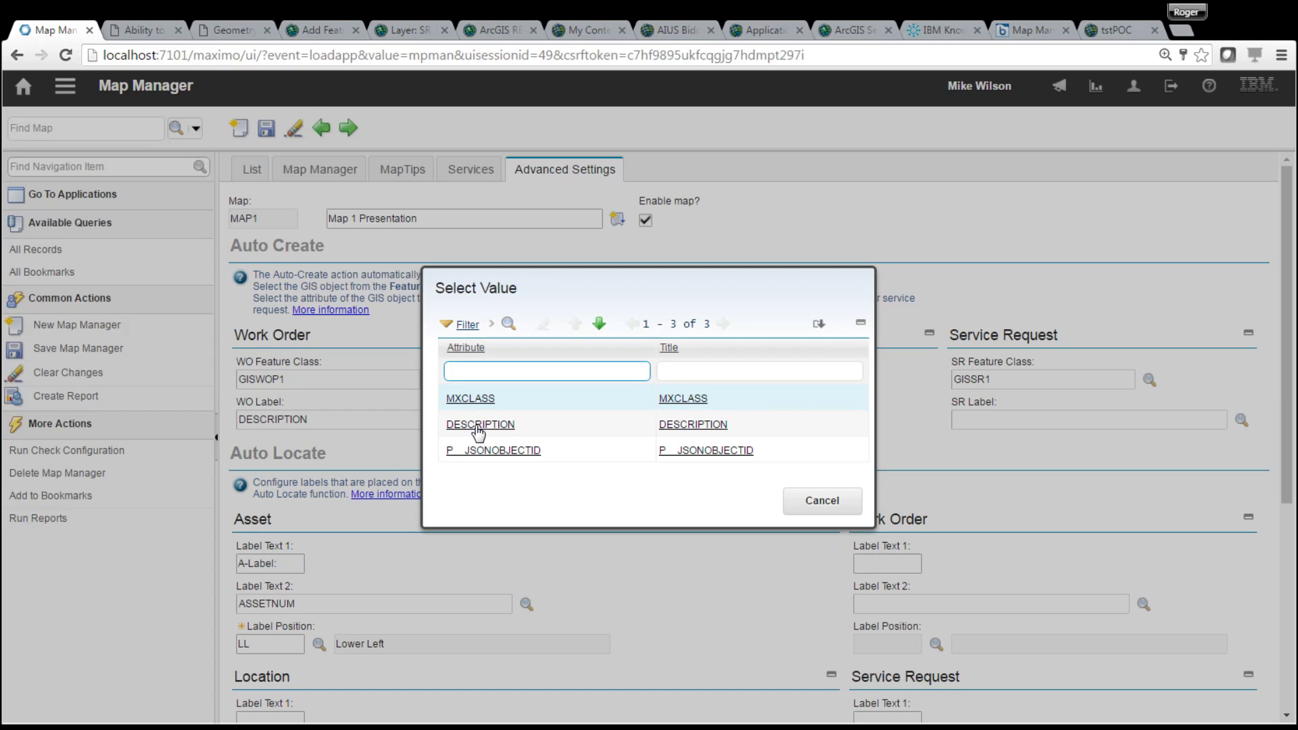
{"action": "left_click", "coordinate": [480, 424]}
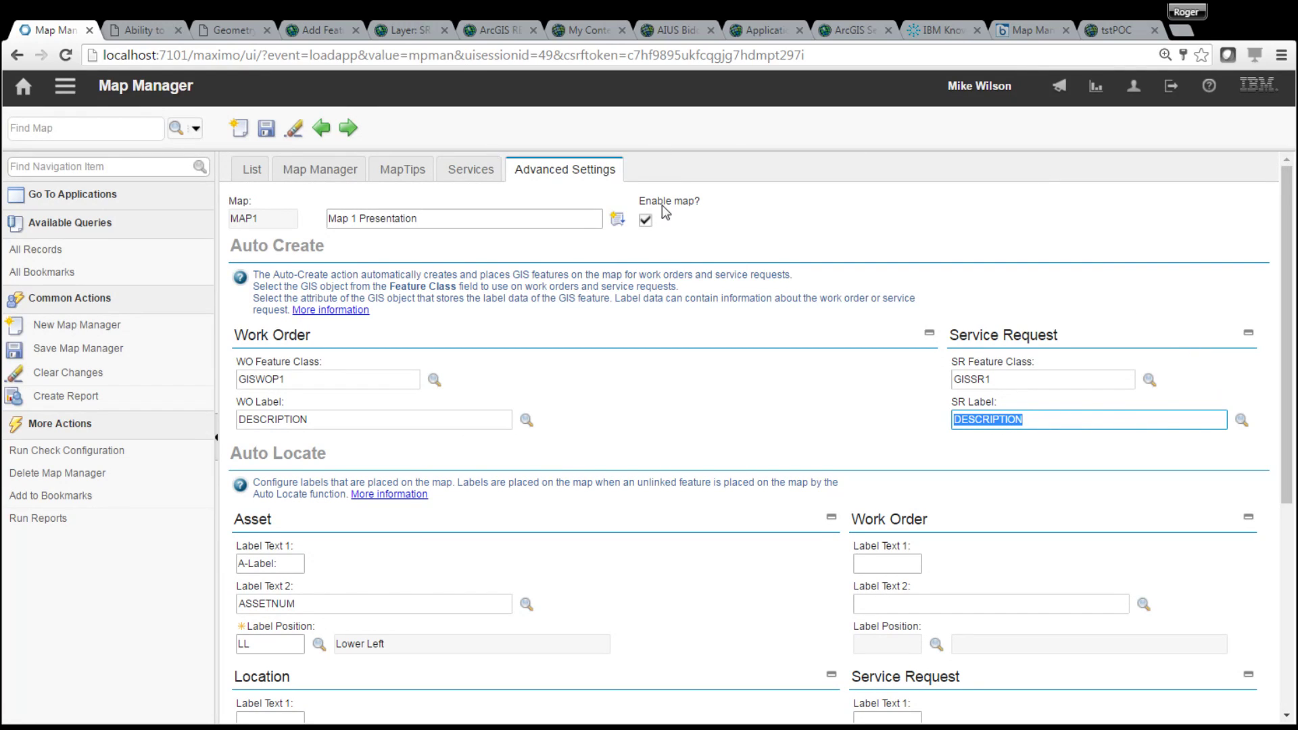
Step: Examine the SR Point layer's GIS object configuration under NYCMaximoData, and return to the map's advanced settings
{"action": "left_click", "coordinate": [307, 173]}
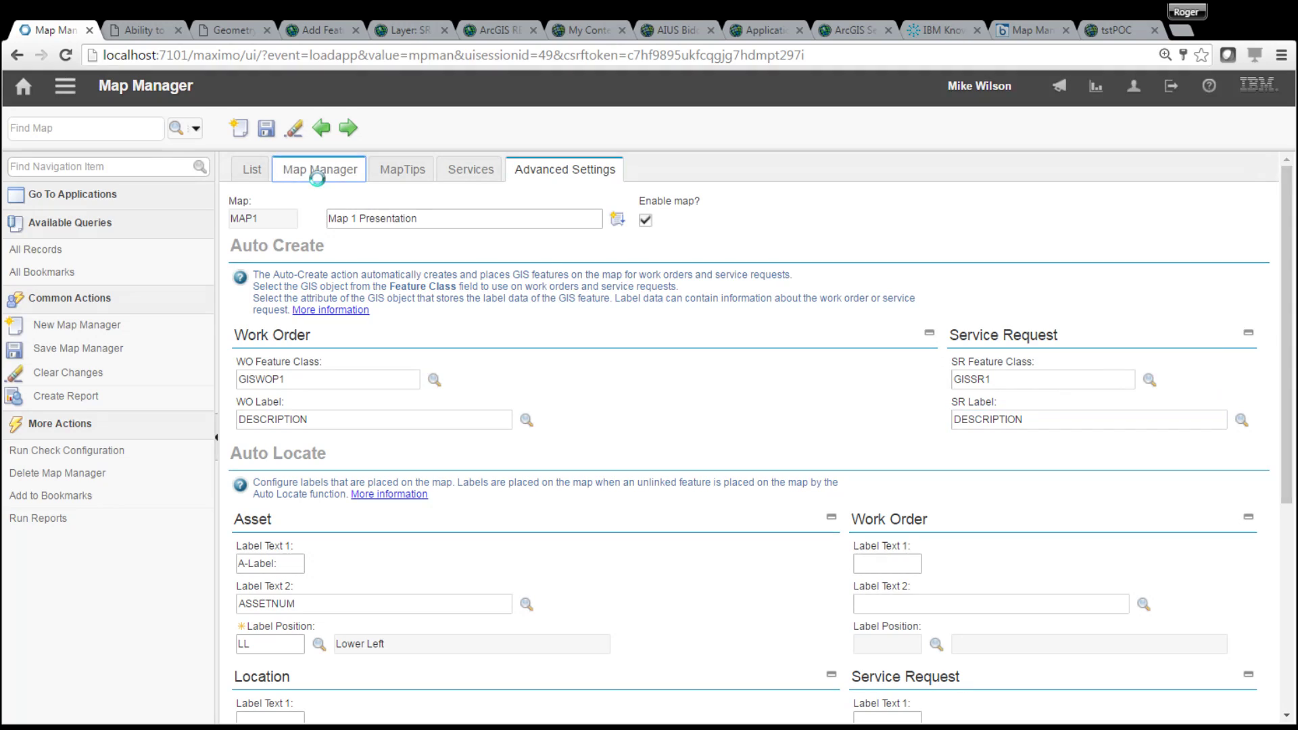
{"action": "left_click_drag", "start_coordinate": [1283, 424], "coordinate": [1279, 576]}
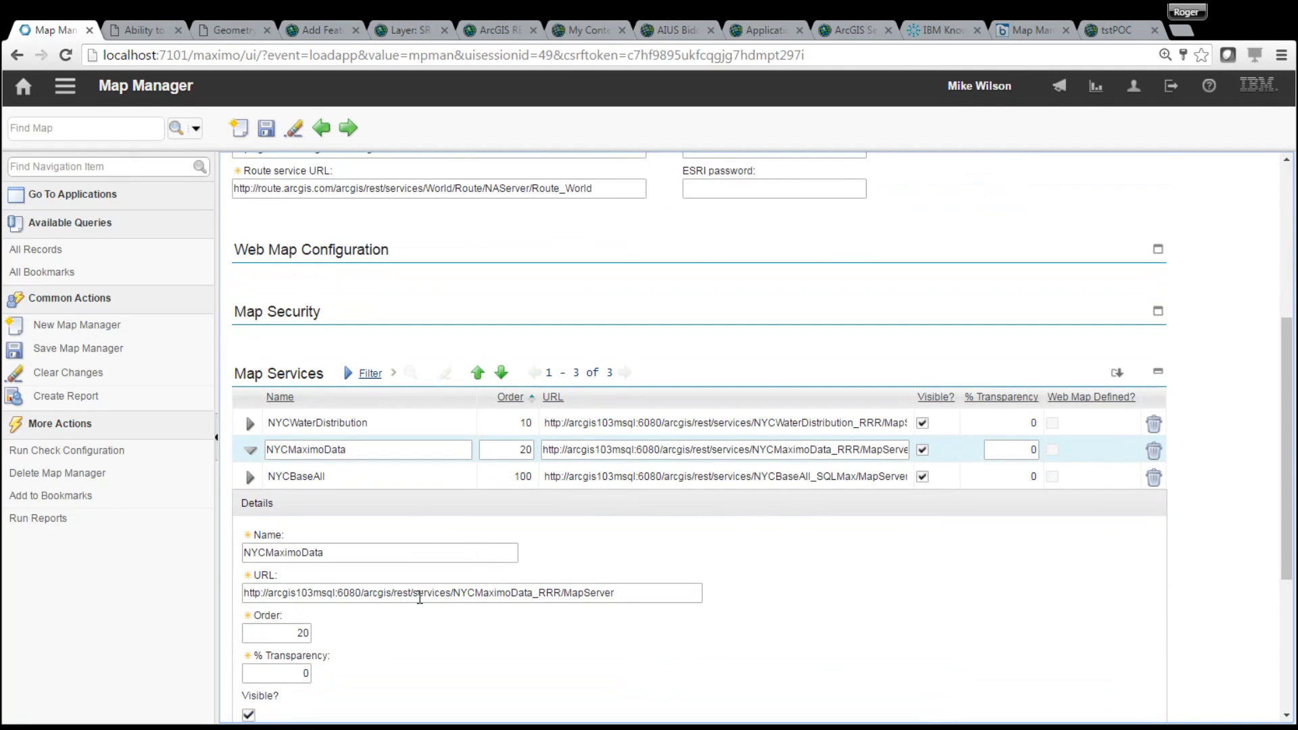
{"action": "left_click_drag", "start_coordinate": [1286, 527], "coordinate": [1277, 687]}
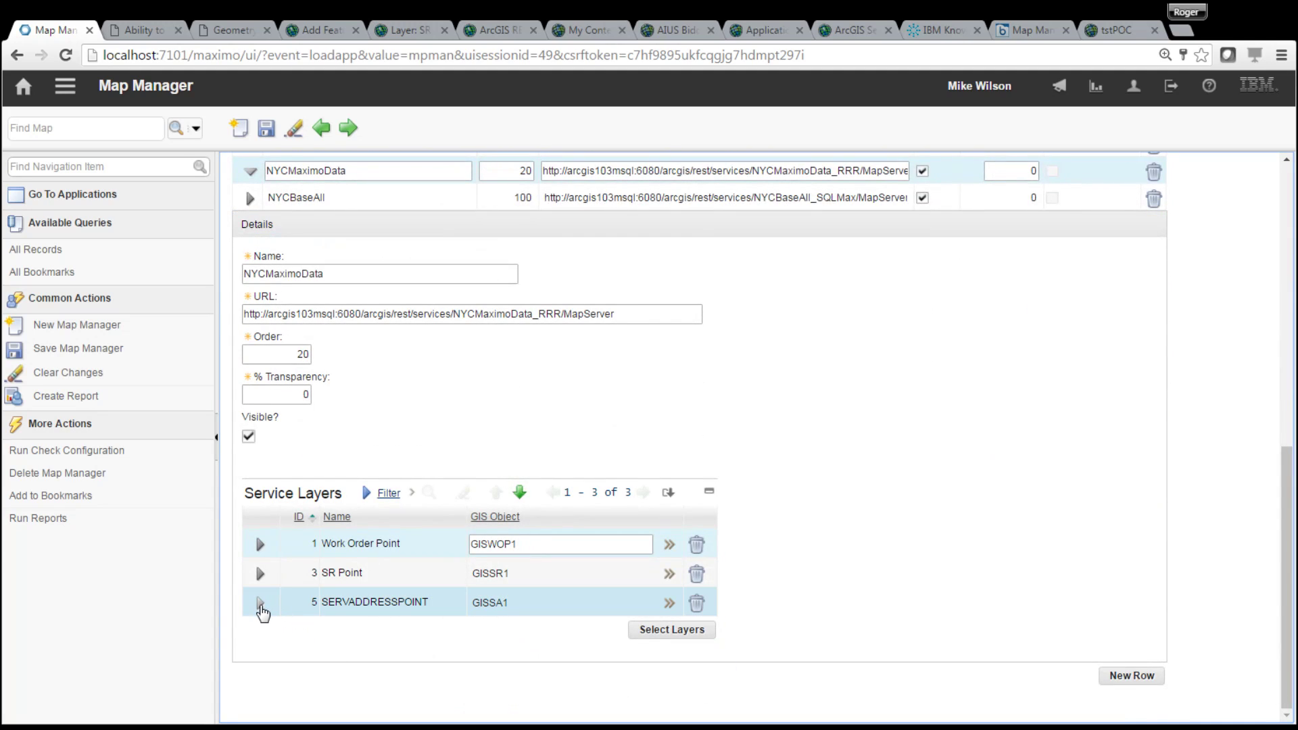
{"action": "left_click", "coordinate": [261, 575]}
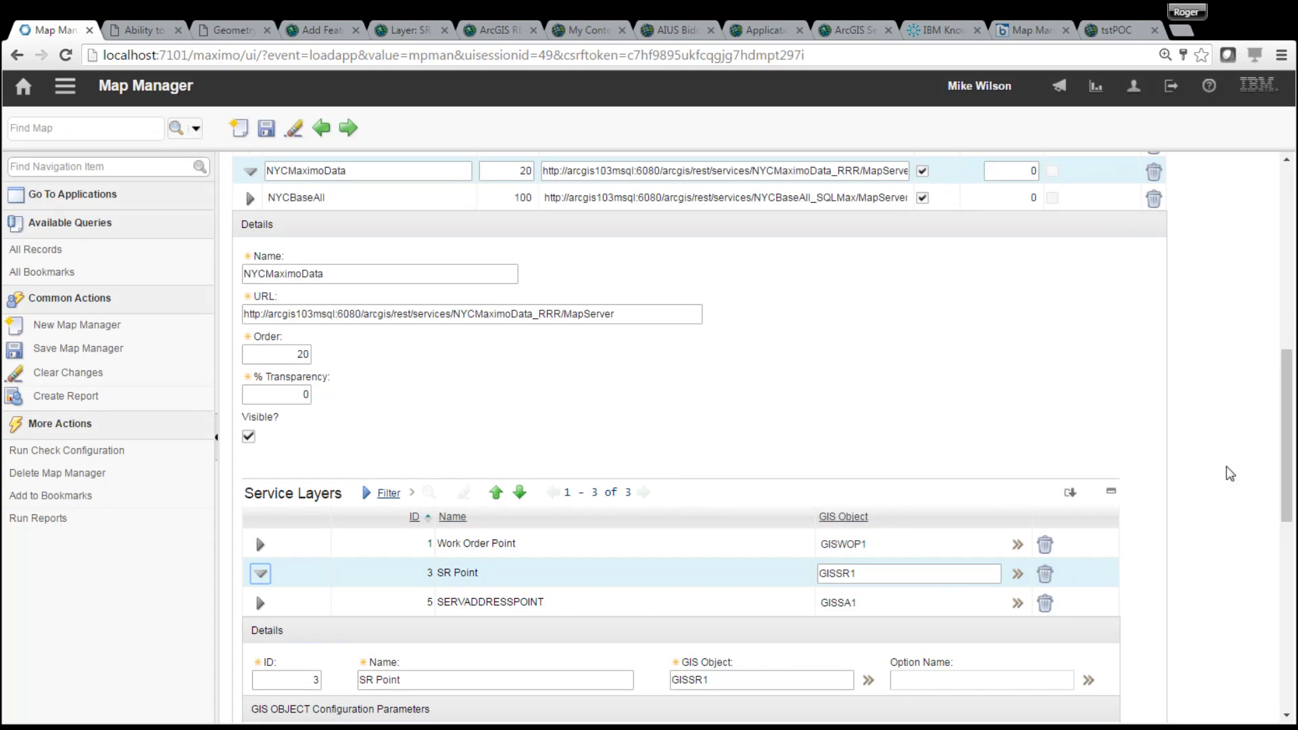
{"action": "left_click_drag", "start_coordinate": [1289, 473], "coordinate": [1268, 592]}
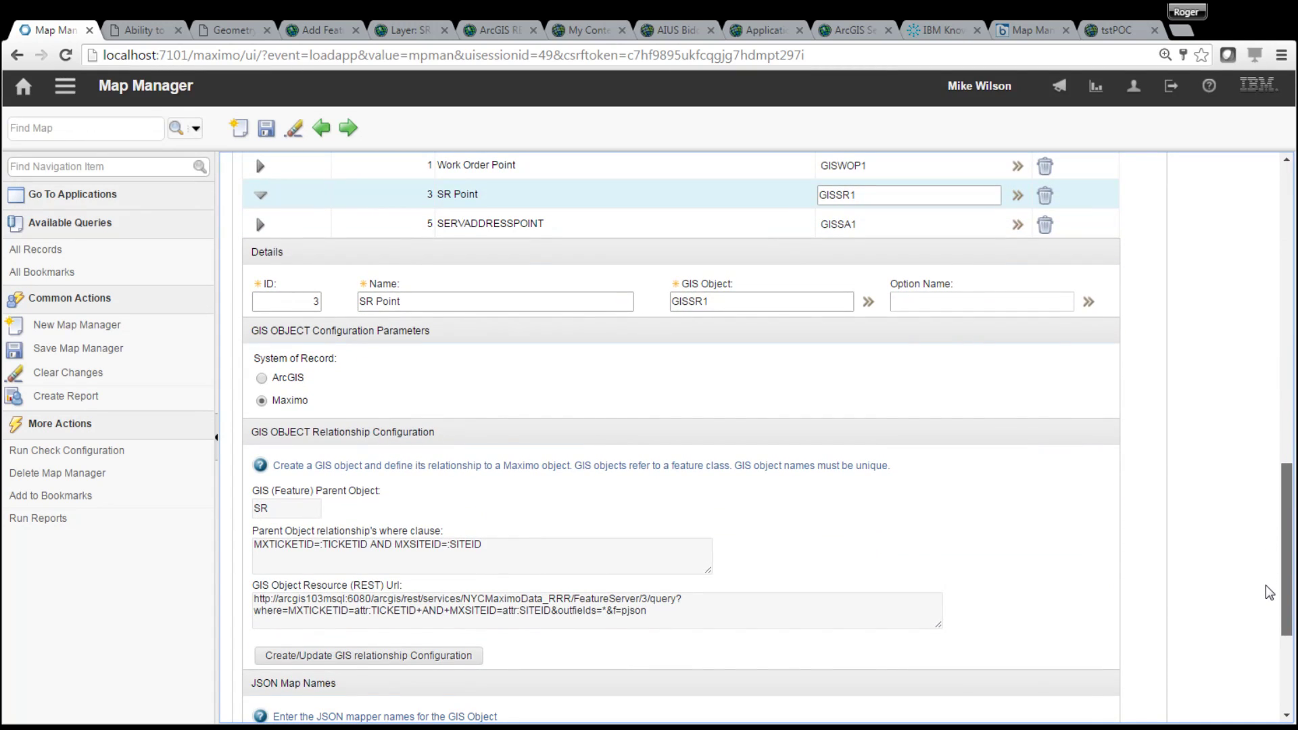
{"action": "left_click_drag", "start_coordinate": [1268, 592], "coordinate": [1268, 290]}
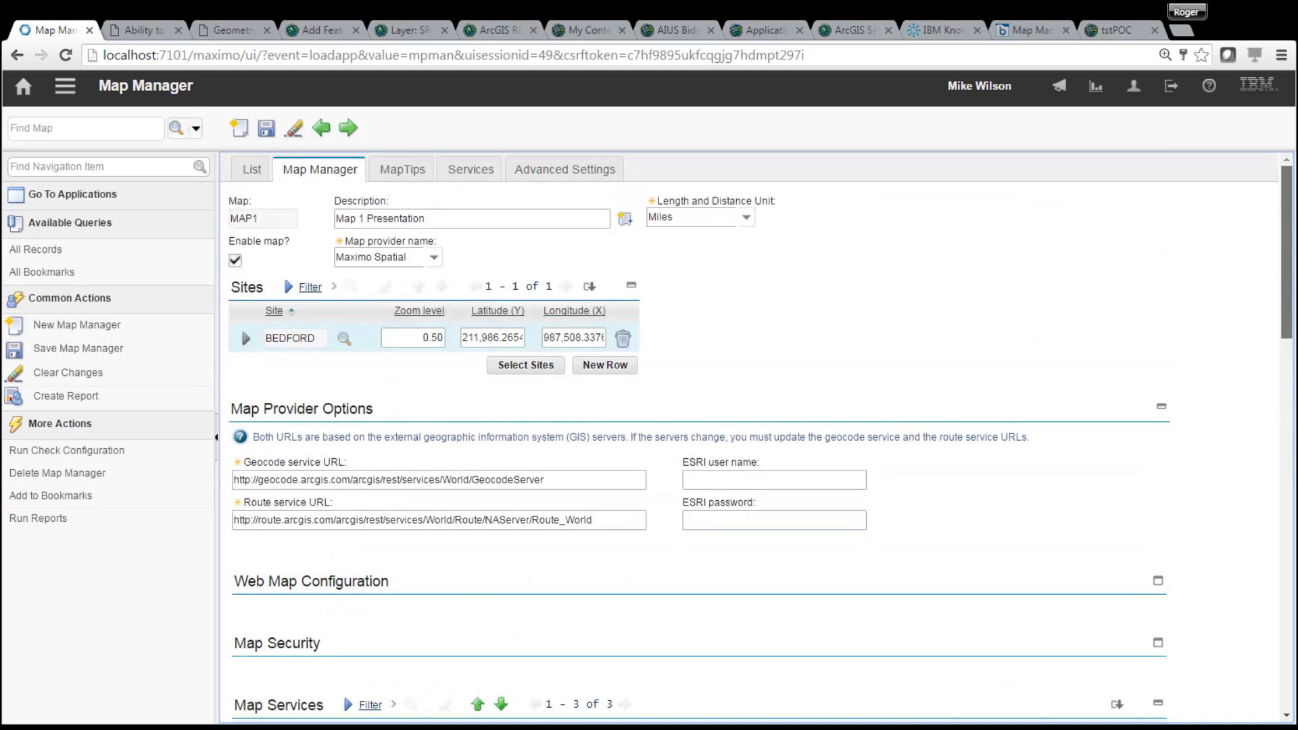
{"action": "left_click", "coordinate": [582, 175]}
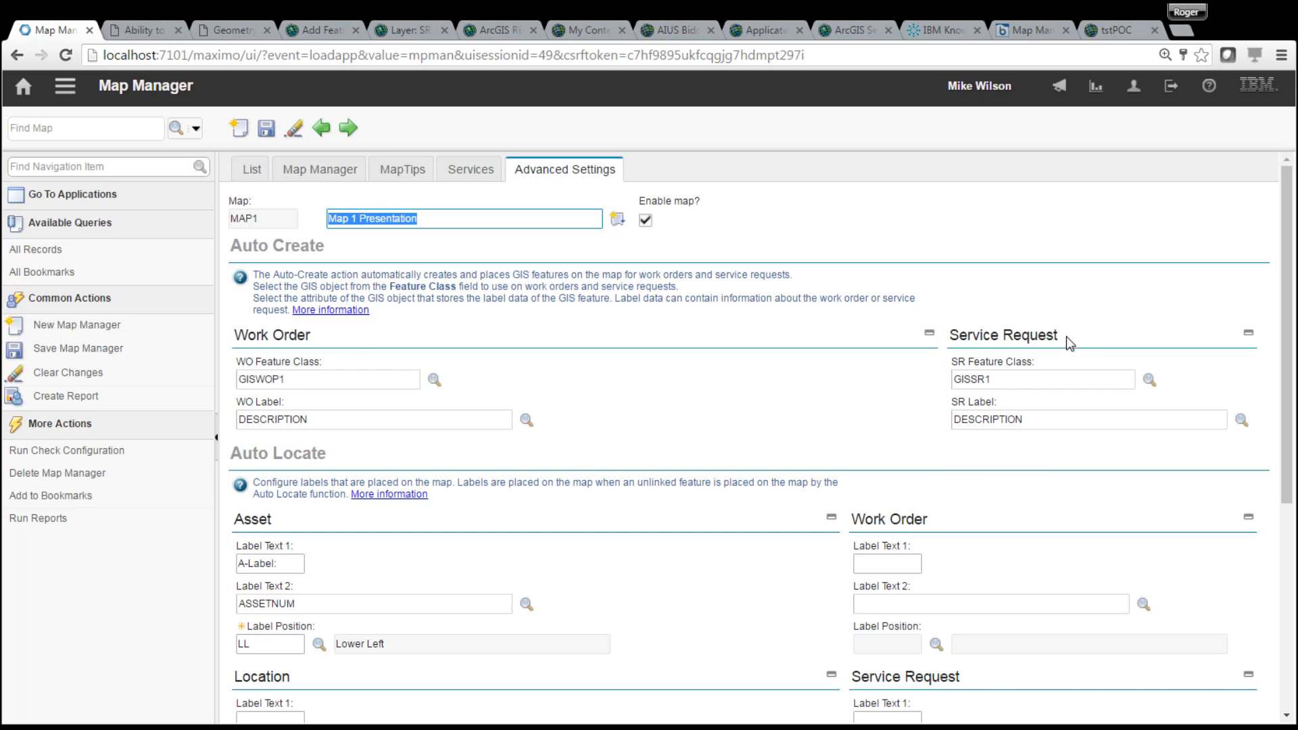
Step: Switch to the recently used Assets application without saving the map changes
{"action": "left_click", "coordinate": [65, 85]}
{"action": "mouse_move", "coordinate": [142, 107]}
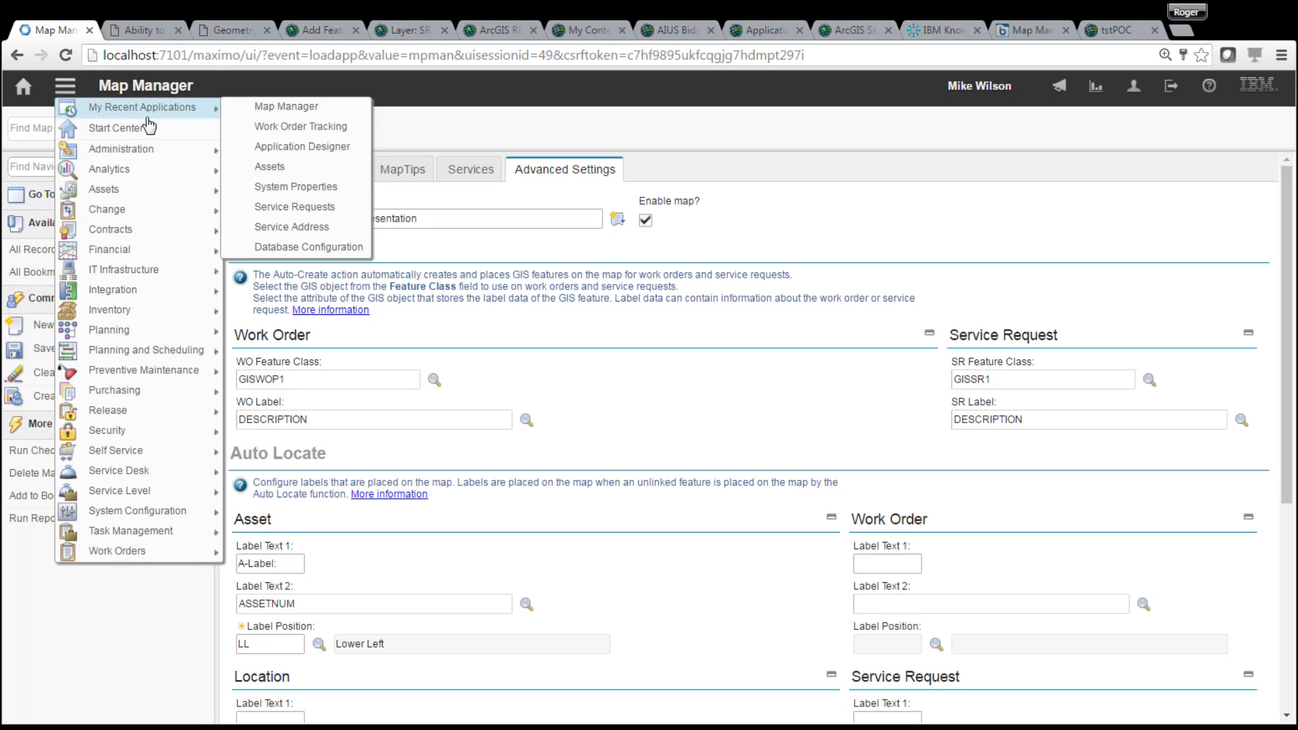
{"action": "left_click", "coordinate": [300, 167]}
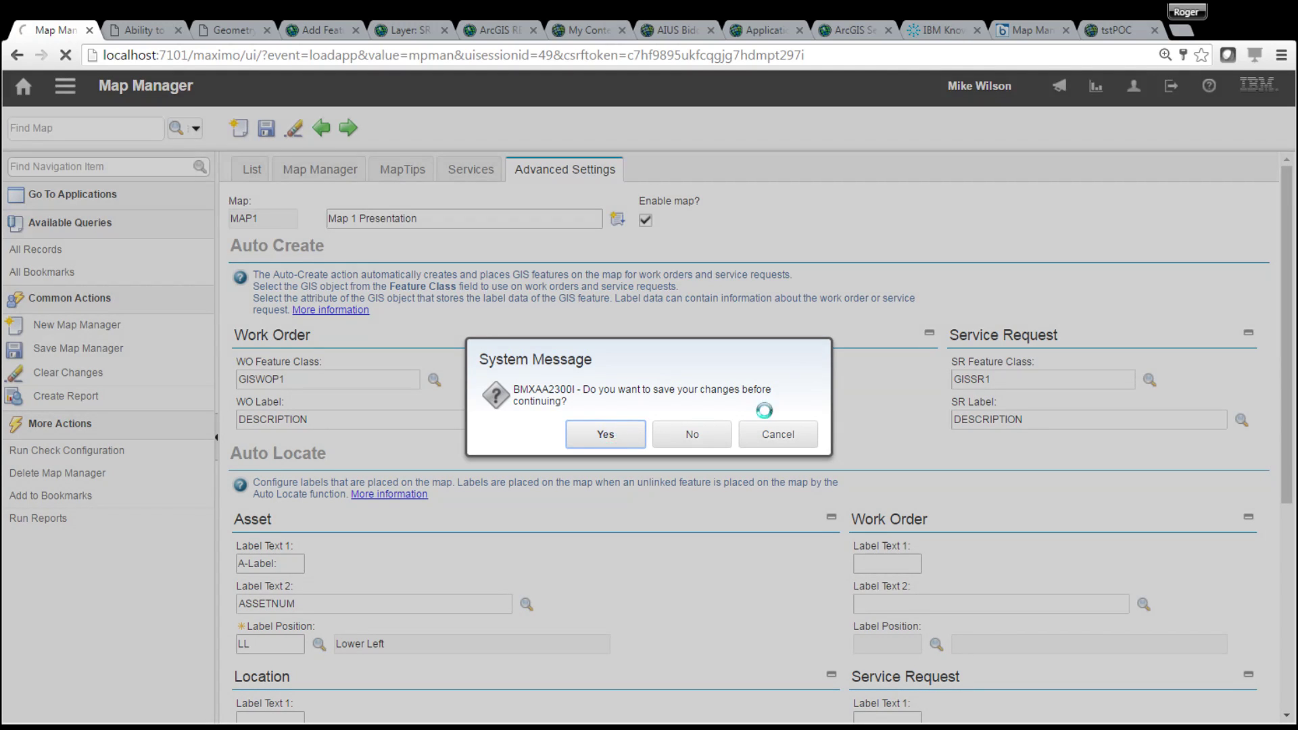
{"action": "left_click", "coordinate": [693, 426]}
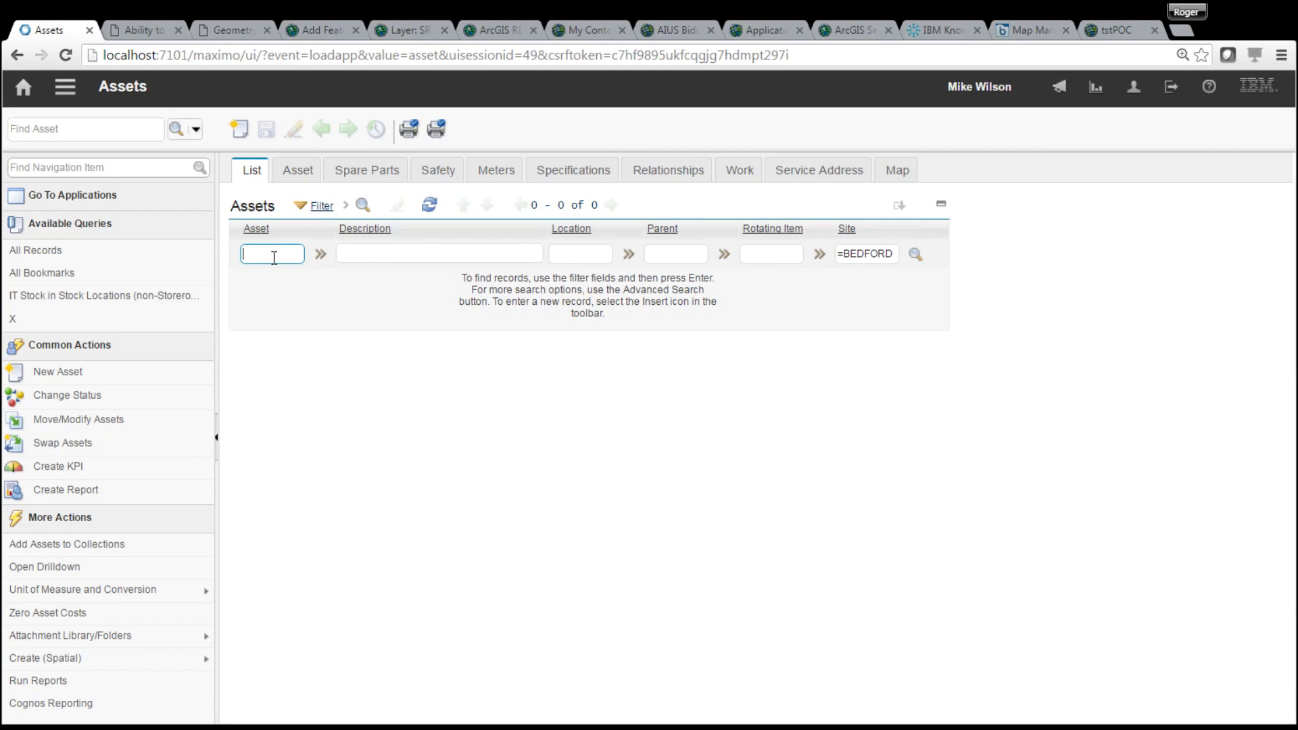
Step: Create and save a new asset ASSETEST20 with the description "Auto Create Example"
{"action": "left_click", "coordinate": [238, 128]}
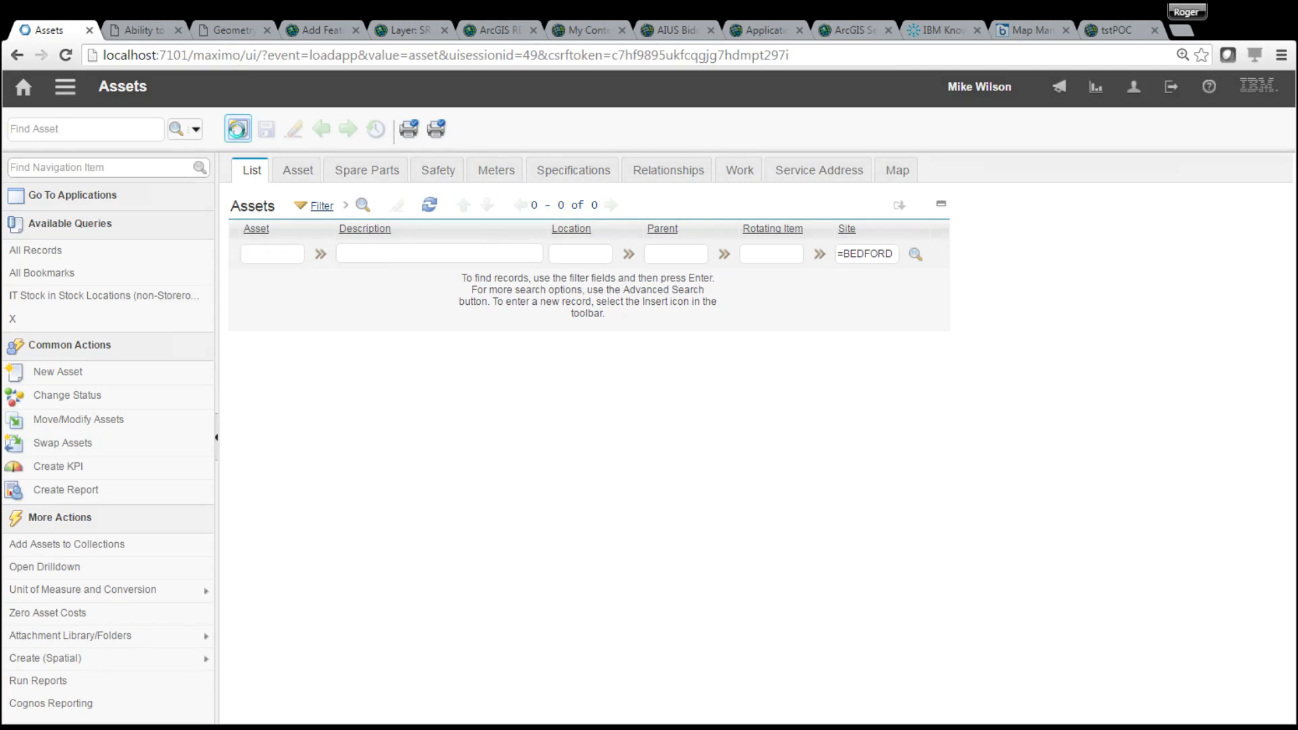
{"action": "type", "text": "A"}
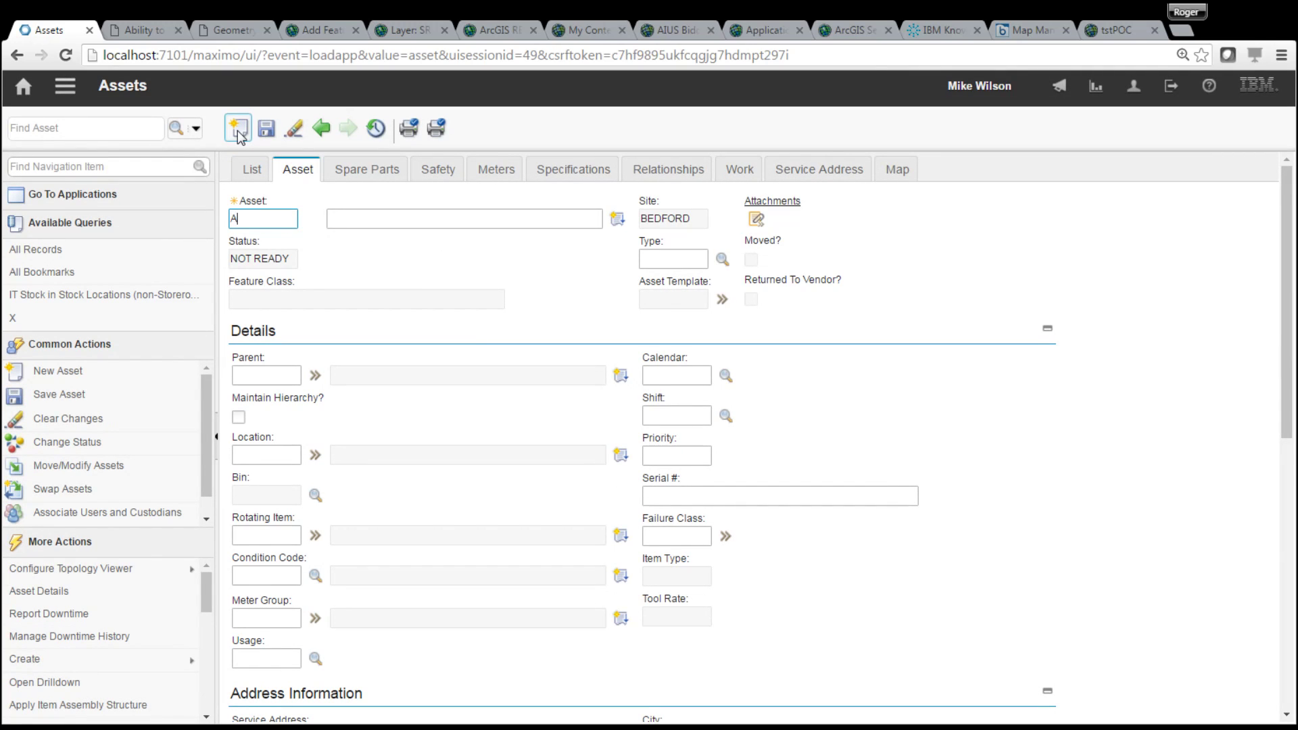
{"action": "type", "text": "SSETEST20"}
{"action": "left_click", "coordinate": [410, 219]}
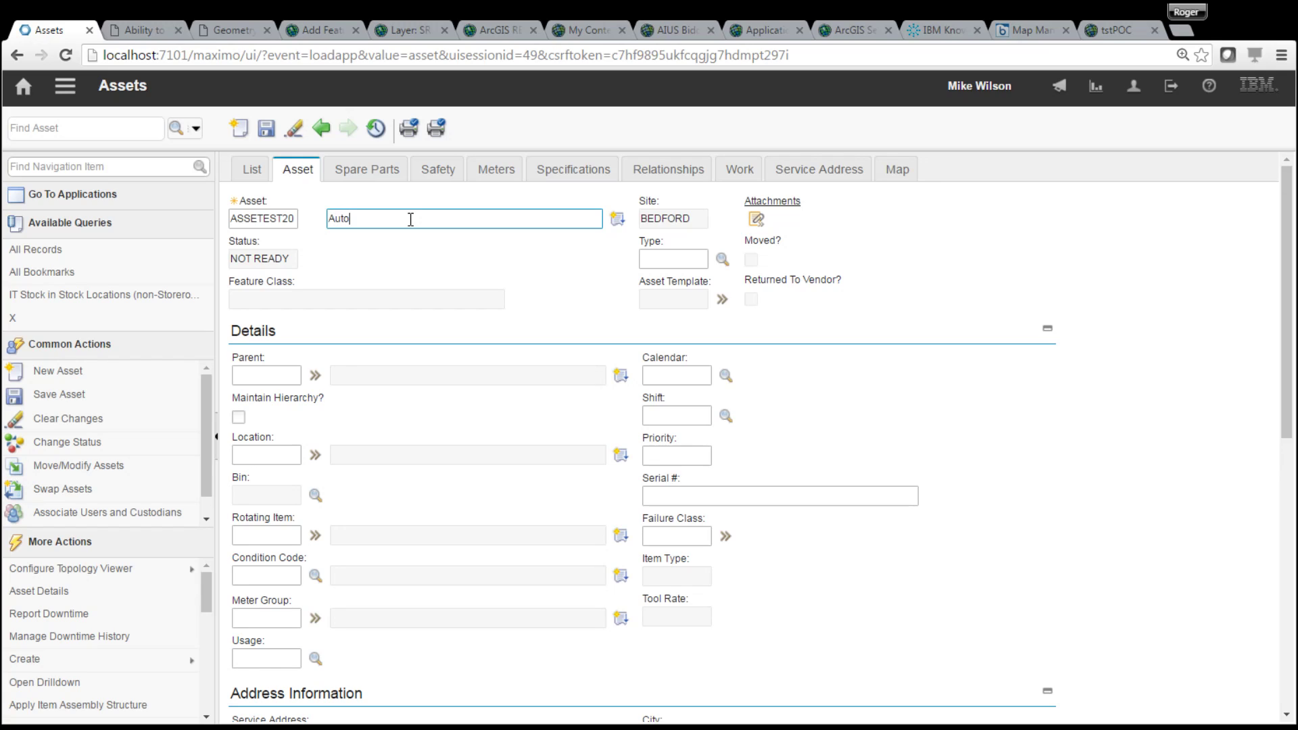
{"action": "type", "text": "Auto Create Example"}
{"action": "left_click", "coordinate": [267, 128]}
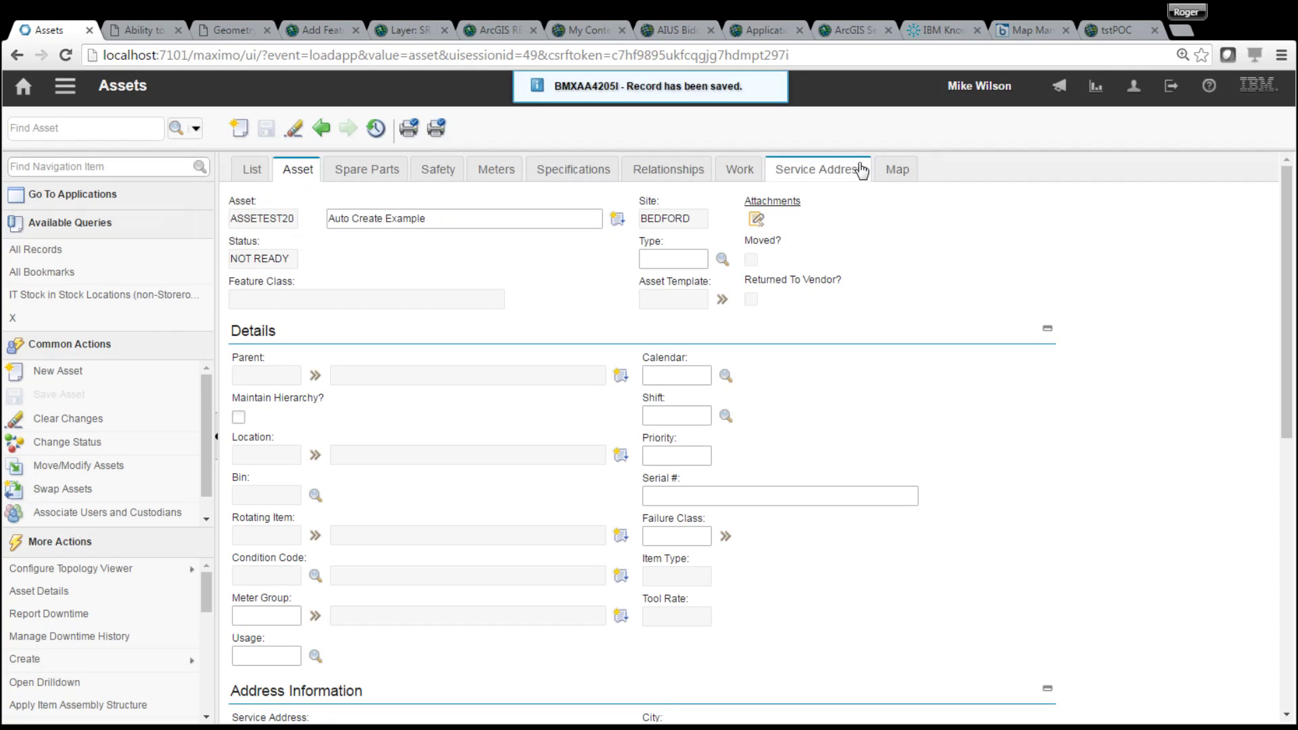
Step: Place a SQLMax.DBO.wHydrant feature for asset ASSETEST20 on the map, at King's College's corner near W 33 St and 5 Av
{"action": "left_click", "coordinate": [898, 169]}
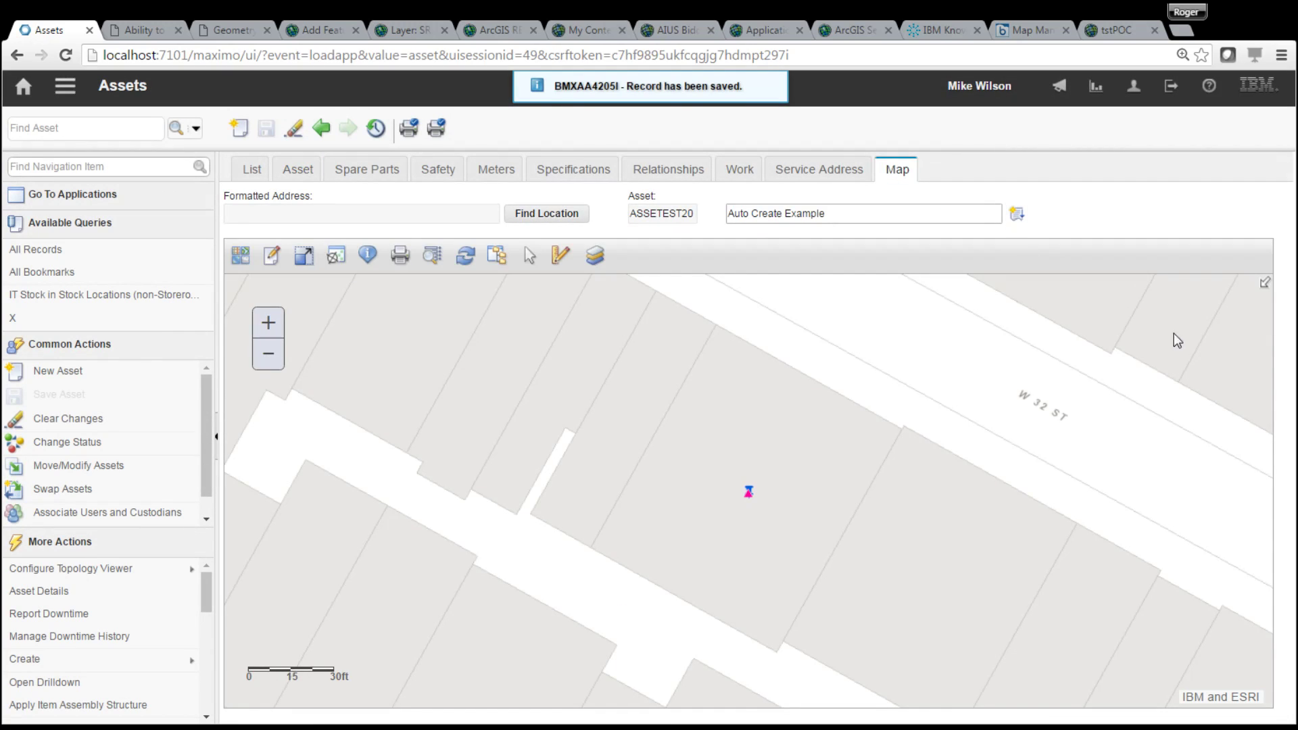
{"action": "left_click", "coordinate": [270, 361]}
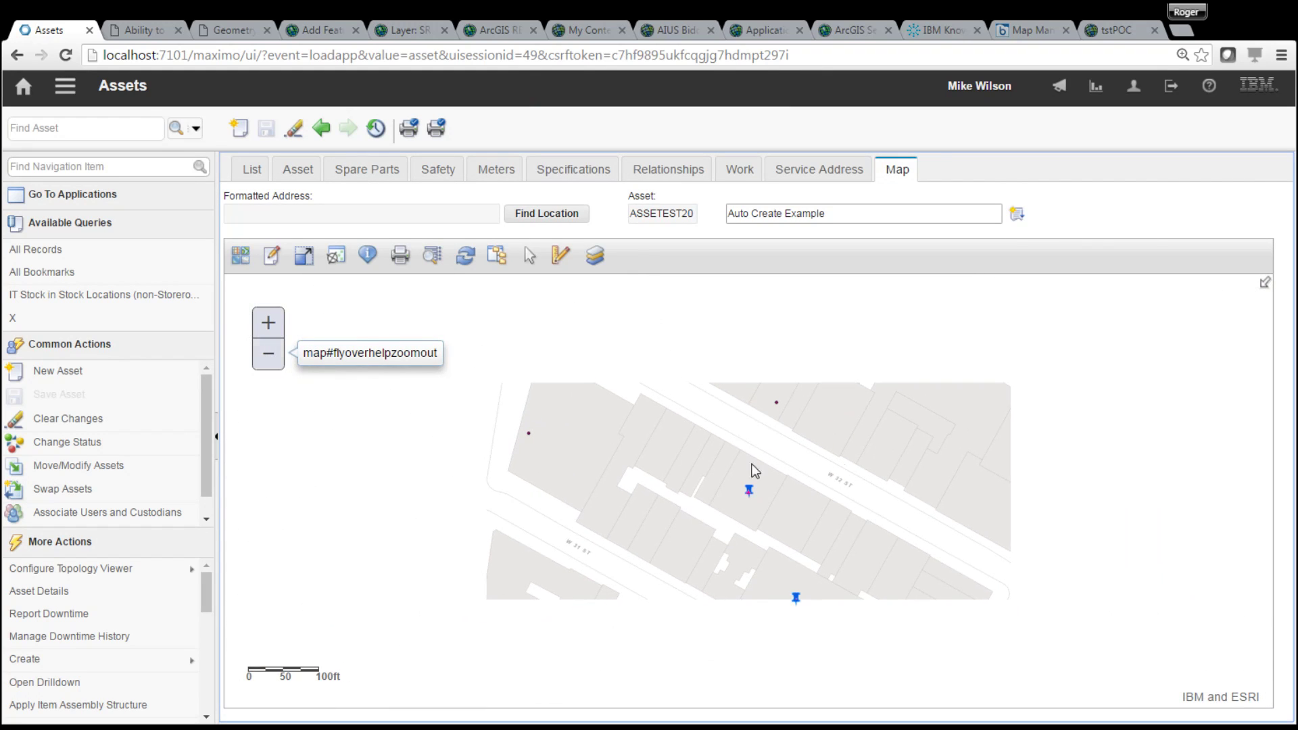
{"action": "left_click", "coordinate": [269, 354]}
{"action": "left_click_drag", "start_coordinate": [1065, 355], "coordinate": [755, 537]}
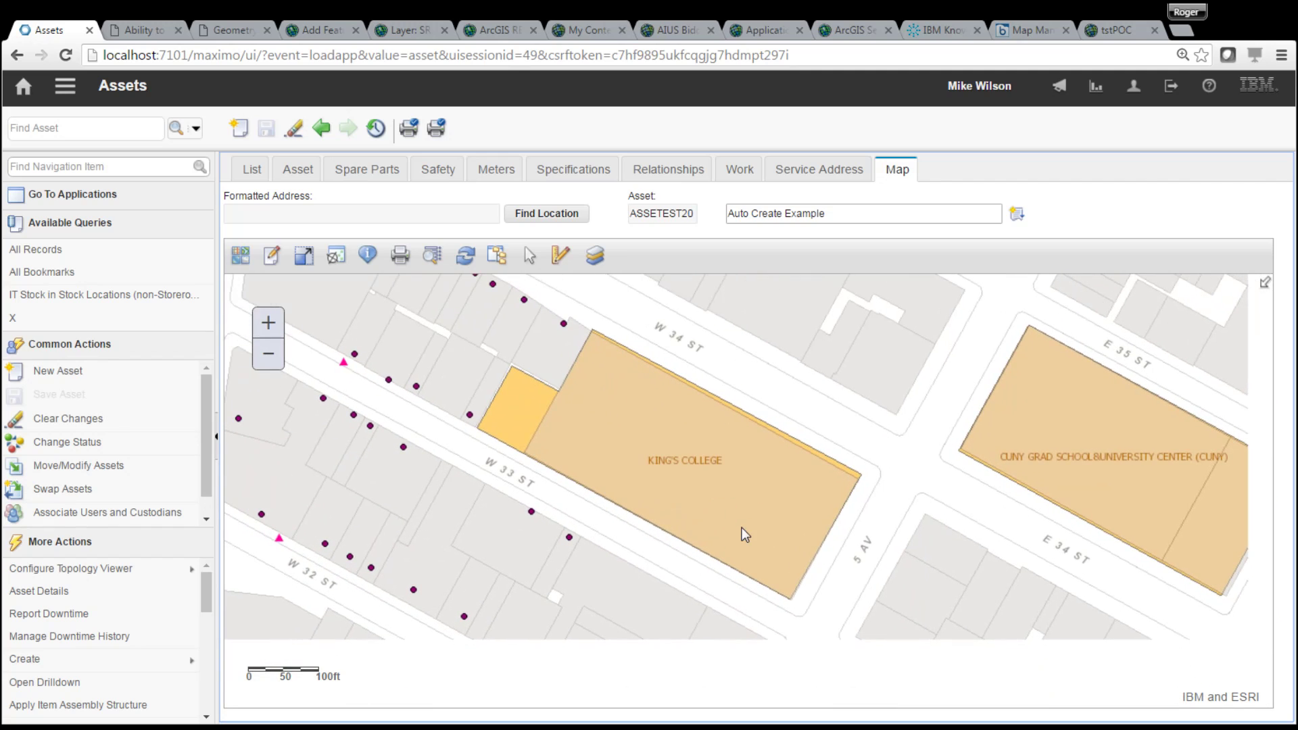
{"action": "left_click", "coordinate": [272, 255]}
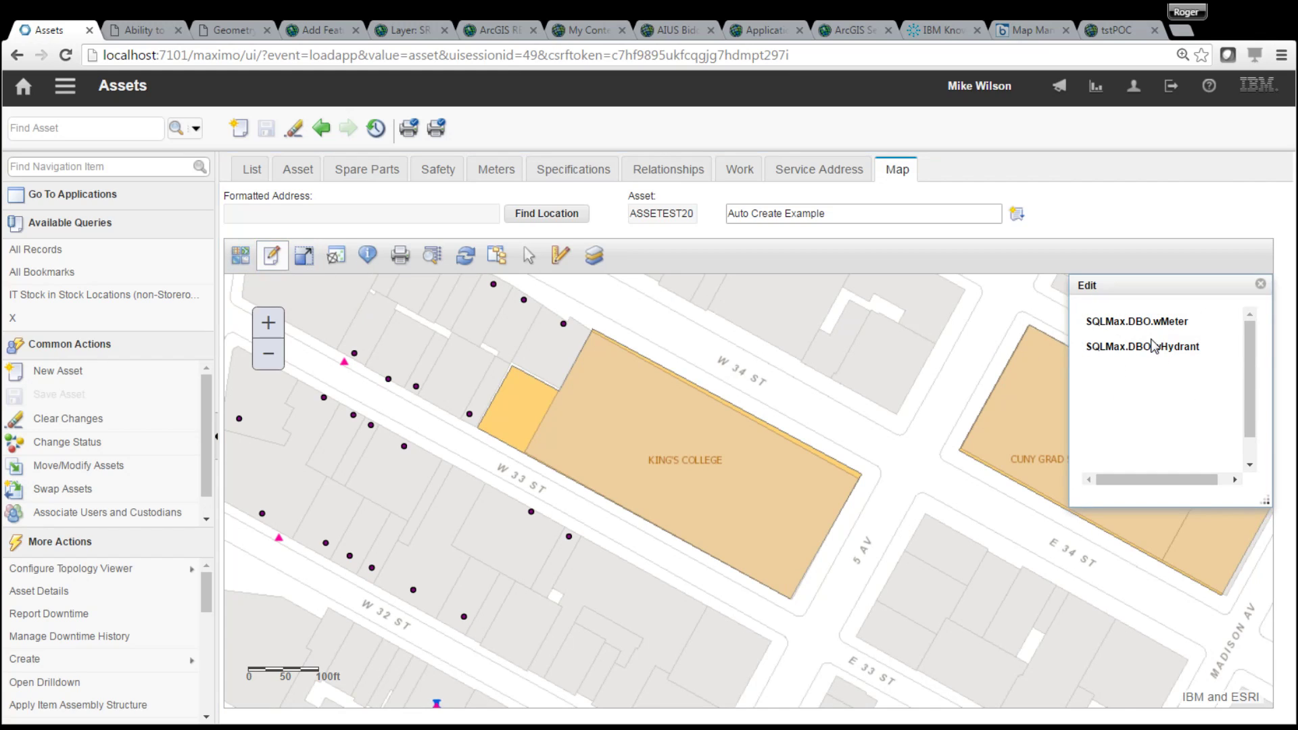
{"action": "left_click", "coordinate": [1133, 346]}
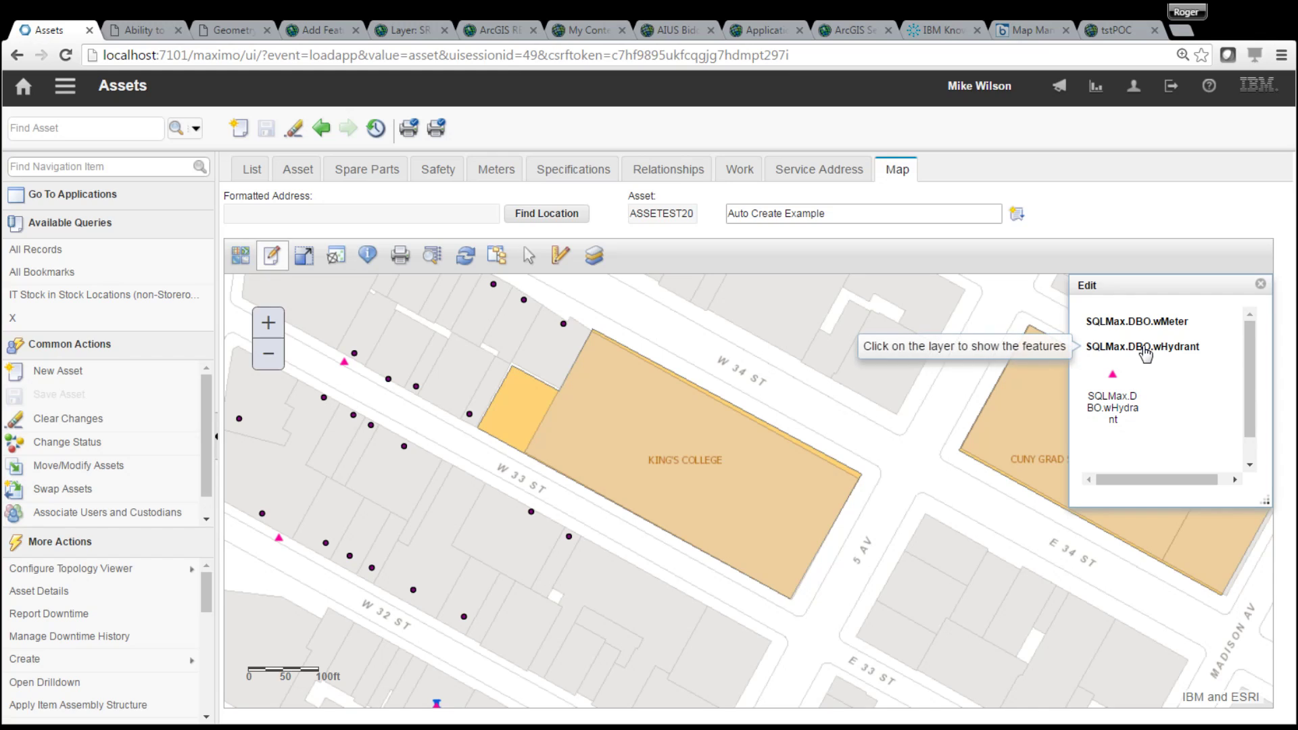
{"action": "left_click", "coordinate": [1114, 389]}
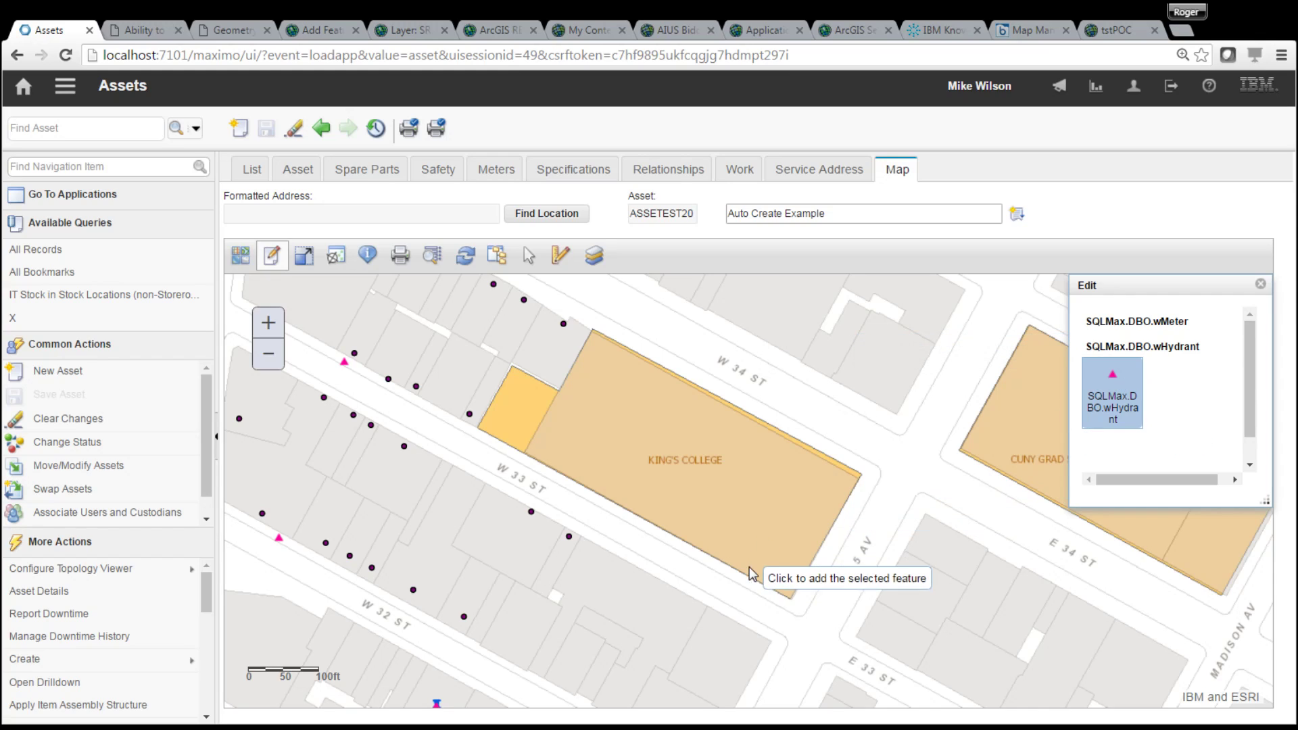
{"action": "left_click", "coordinate": [774, 583]}
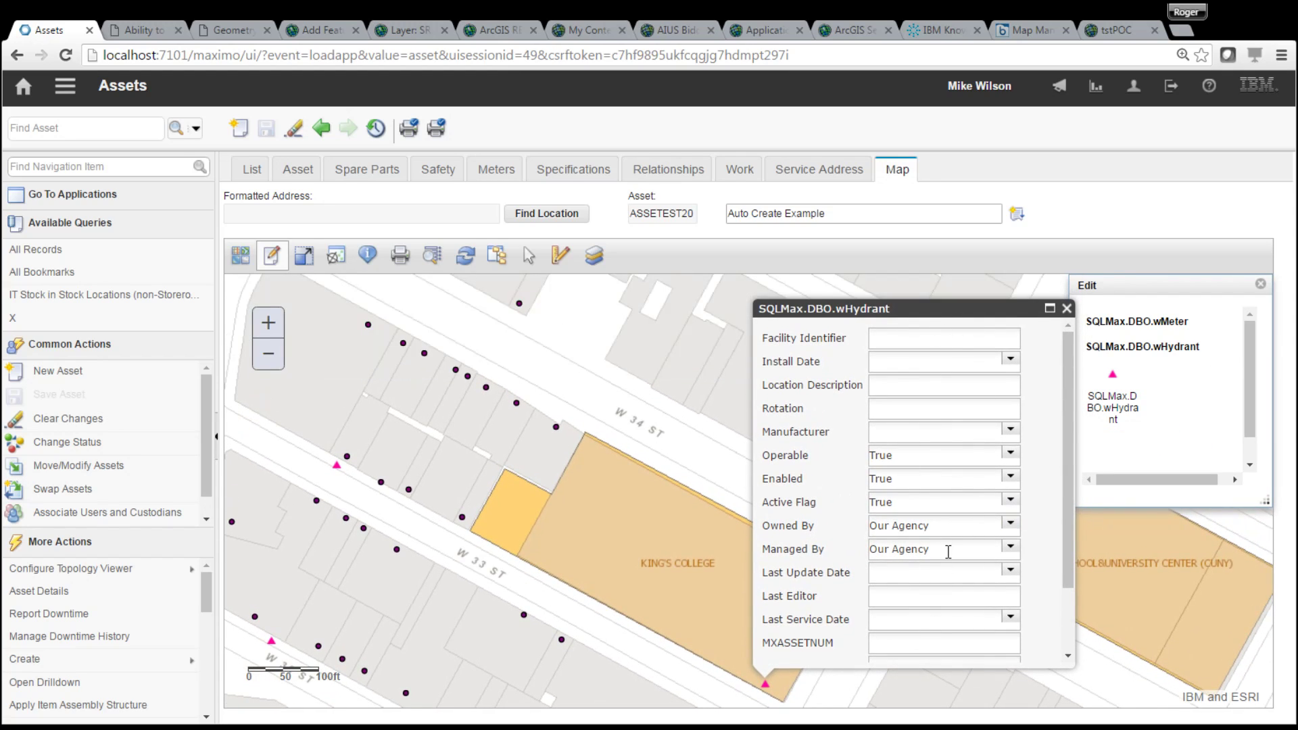
{"action": "left_click", "coordinate": [1066, 310]}
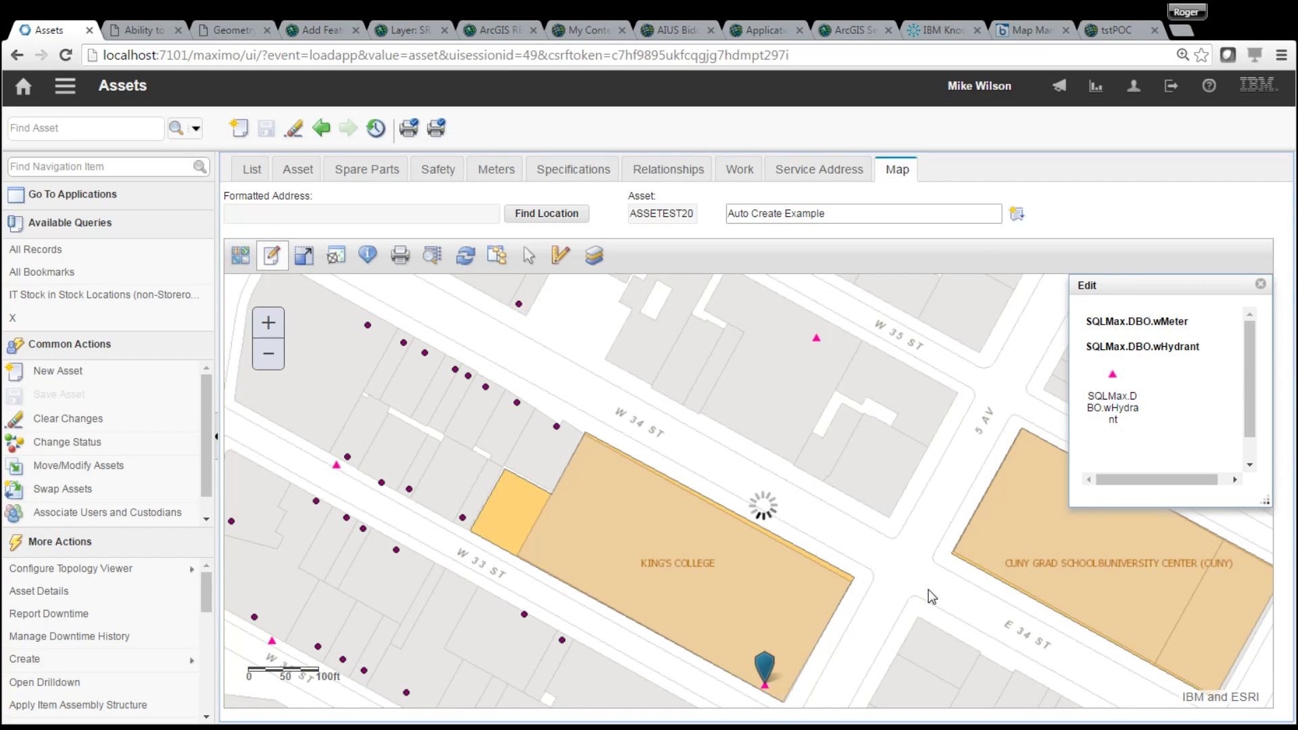
{"action": "left_click_drag", "start_coordinate": [928, 645], "coordinate": [917, 465]}
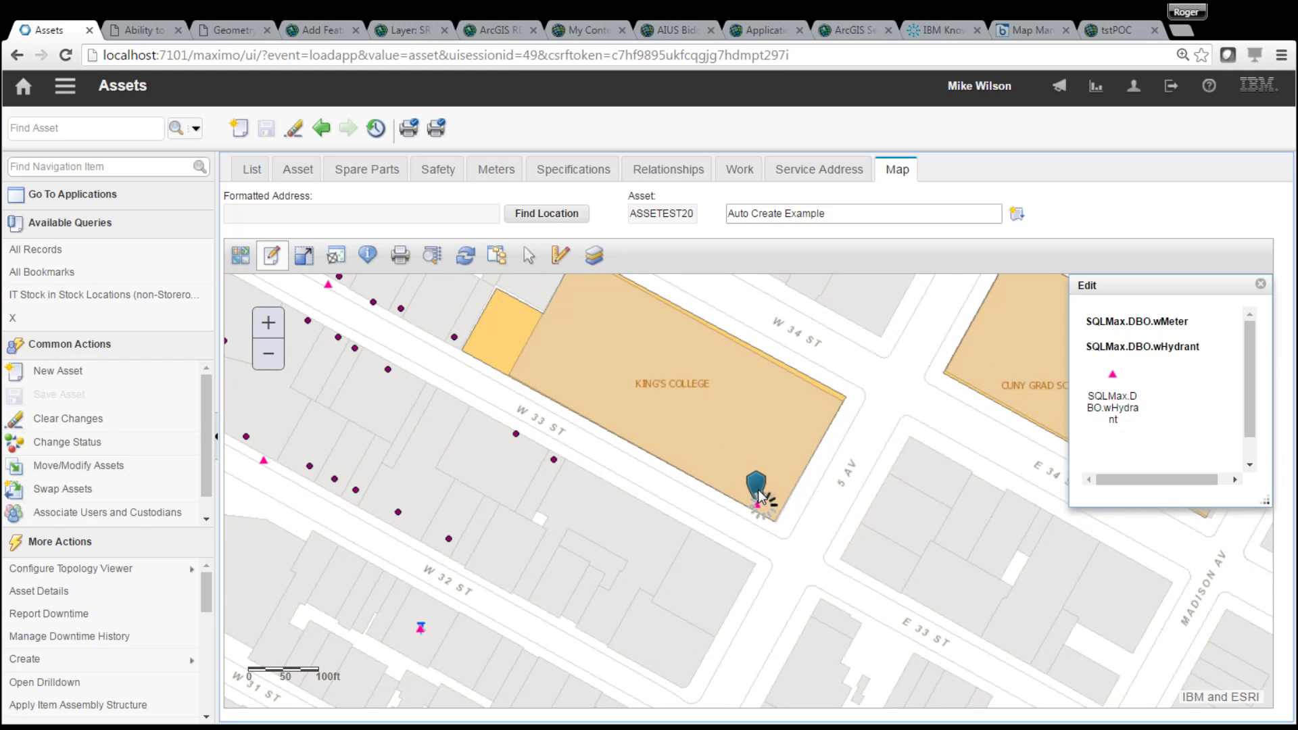
Step: Check the asset record's feature class and serial number, and its marker on the map
{"action": "left_click", "coordinate": [298, 169]}
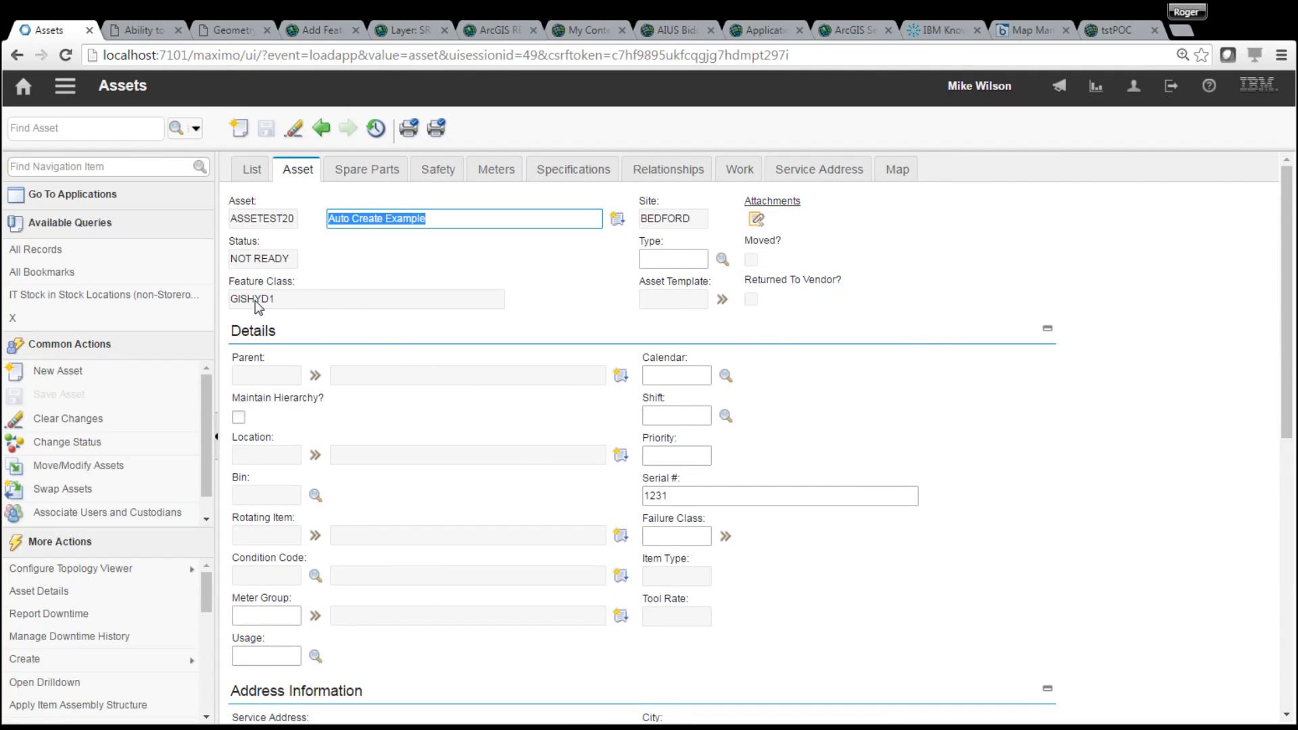
{"action": "left_click", "coordinate": [904, 177]}
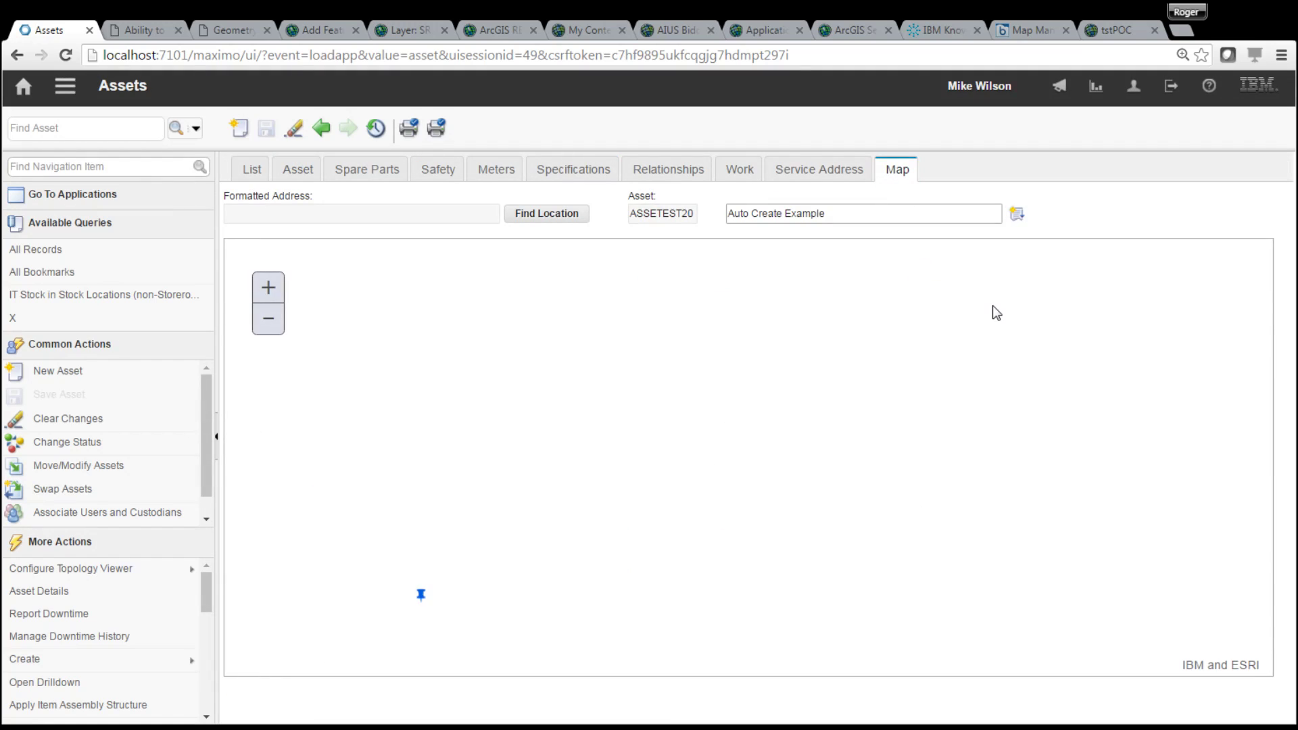
{"action": "scroll", "coordinate": [744, 466], "scroll_direction": "down", "scroll_amount": 2}
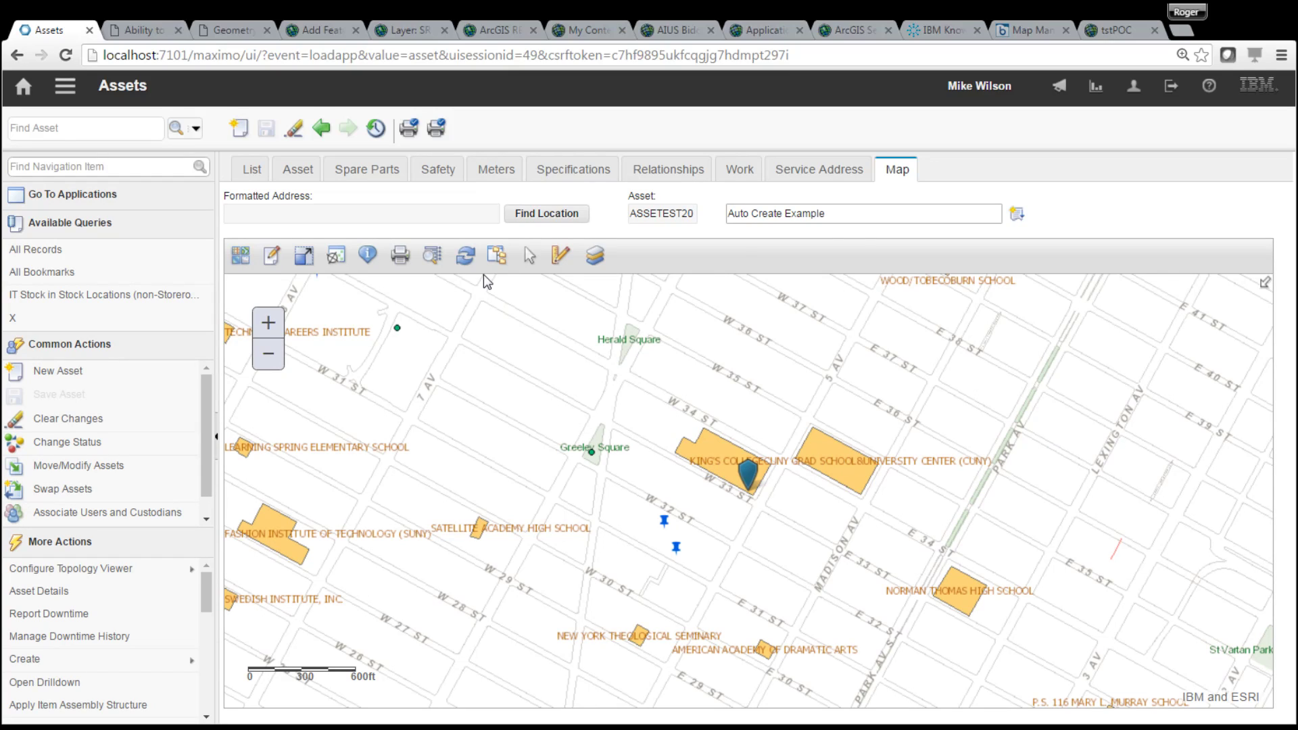
{"action": "left_click", "coordinate": [293, 172]}
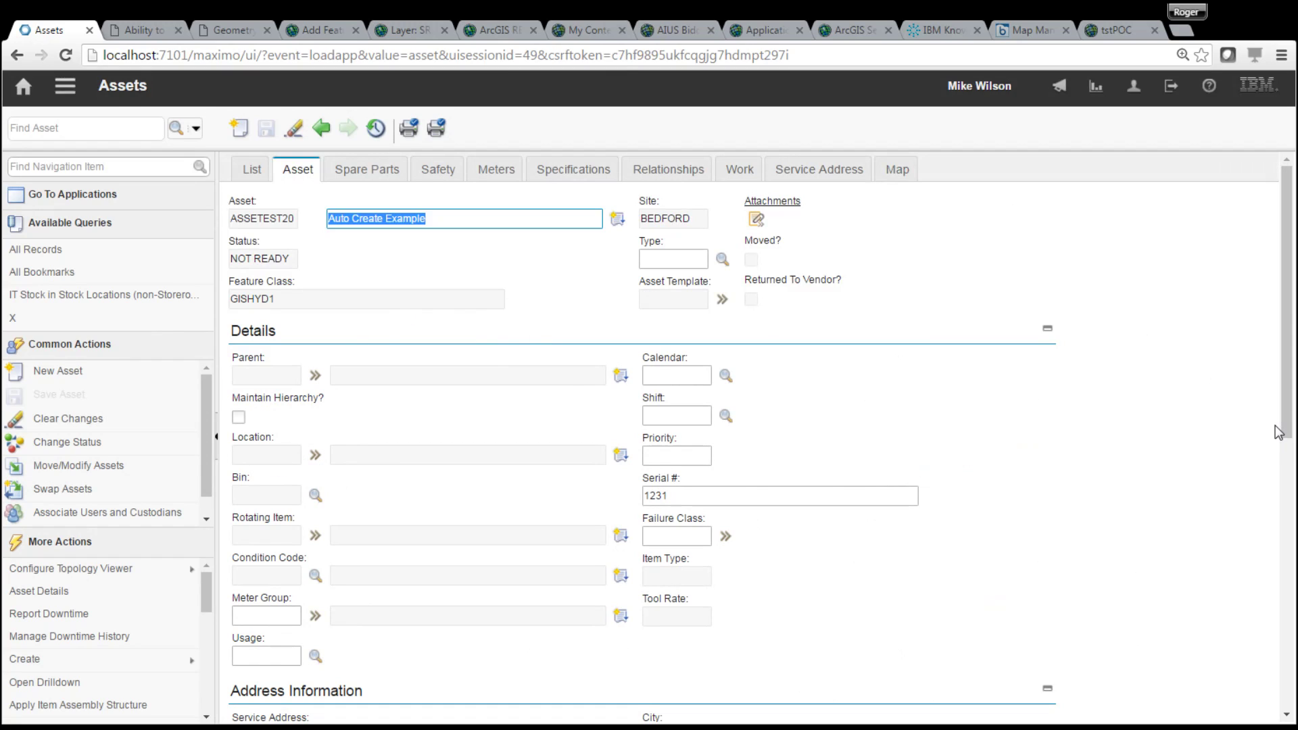
{"action": "scroll", "coordinate": [1288, 459], "scroll_direction": "down", "scroll_amount": 1}
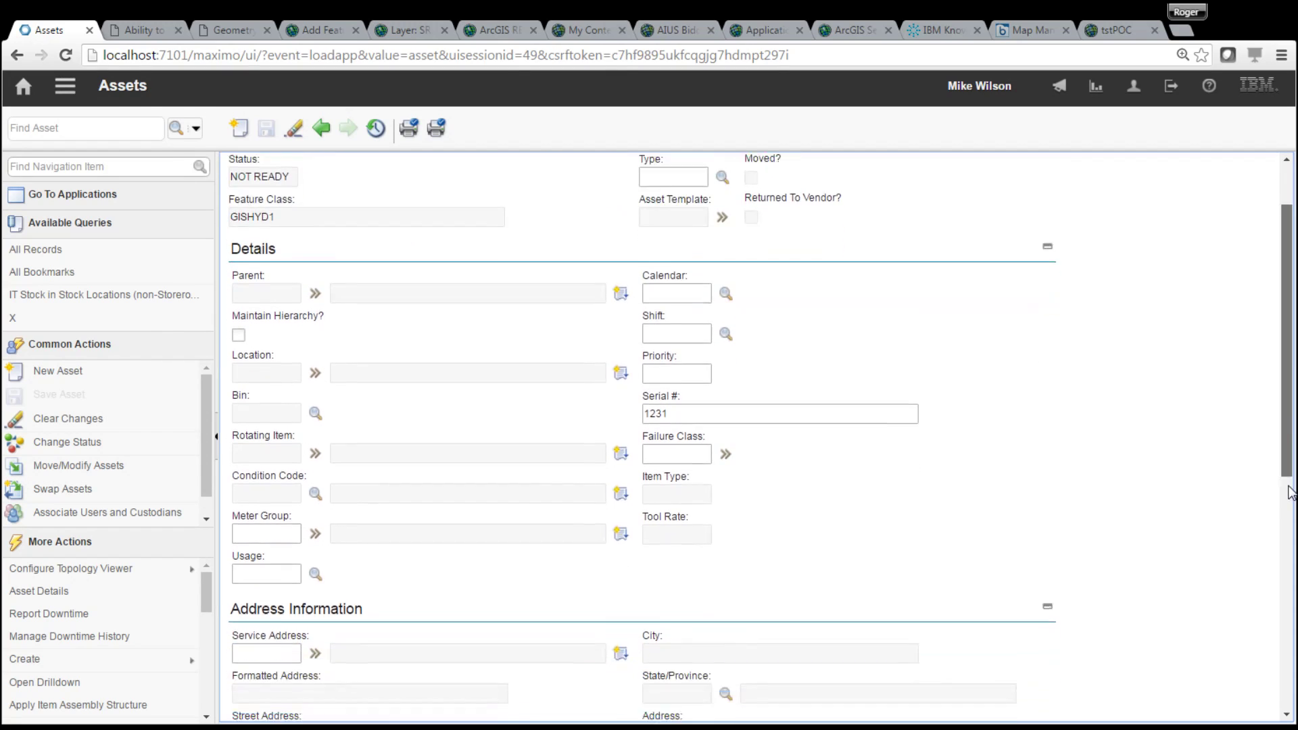
{"action": "scroll", "coordinate": [1289, 492], "scroll_direction": "down", "scroll_amount": 1}
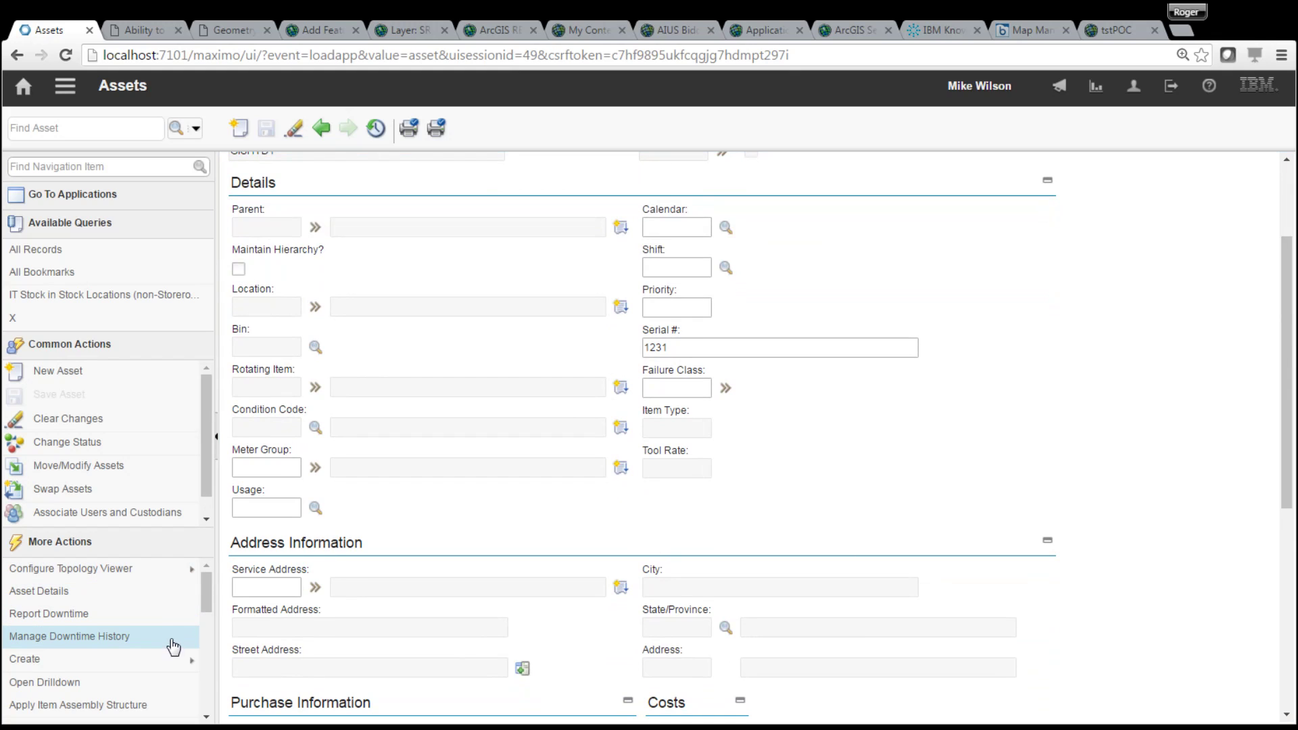
Step: Create work order WOTESTAC1 from the asset with the description "WOTEST AC 1"
{"action": "mouse_move", "coordinate": [170, 662]}
{"action": "left_click", "coordinate": [256, 614]}
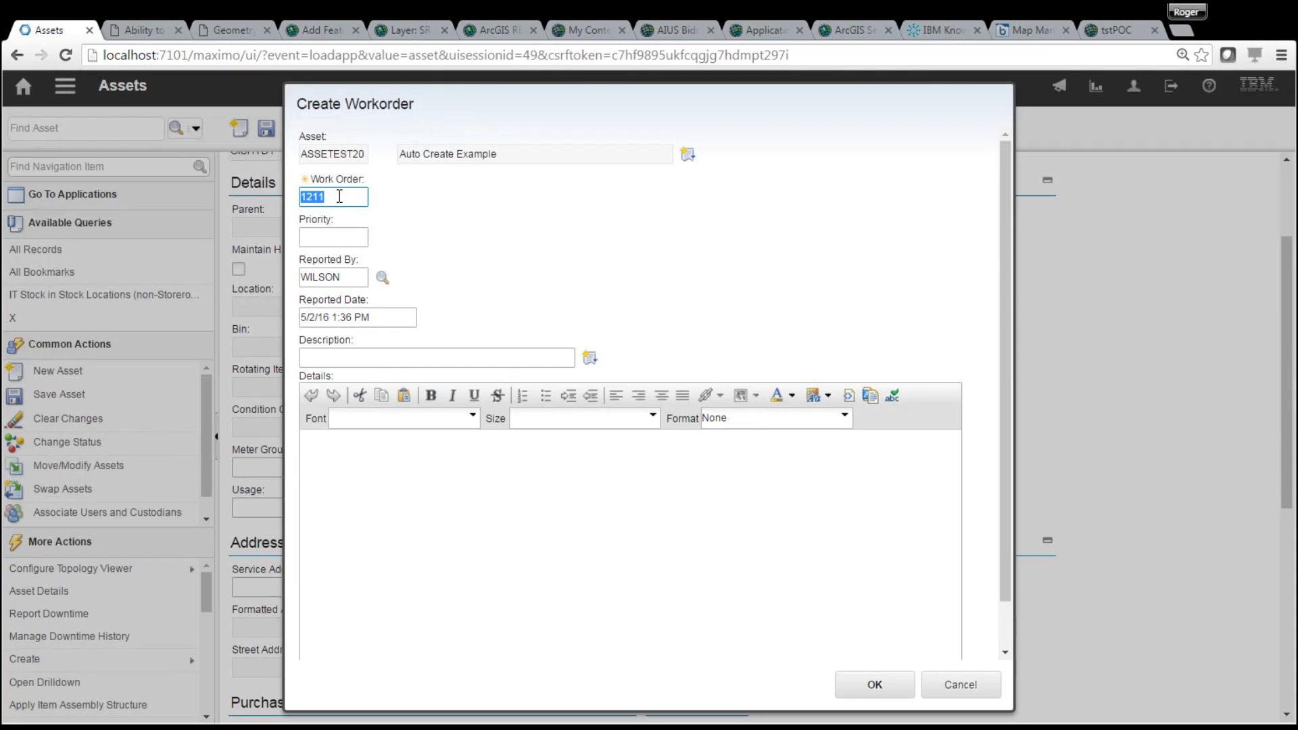
{"action": "type", "text": "WOTESTAC1"}
{"action": "left_click", "coordinate": [379, 357]}
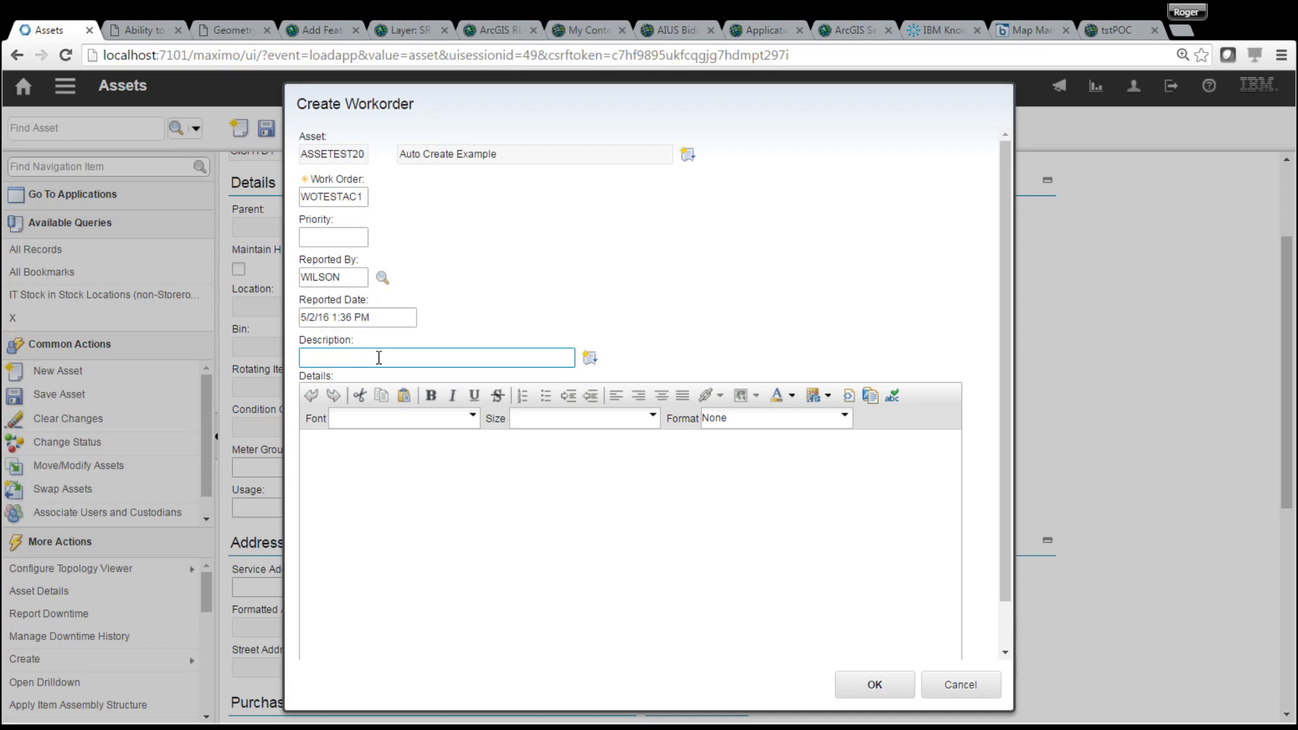
{"action": "type", "text": "WOTEST AC 1"}
{"action": "left_click", "coordinate": [876, 694]}
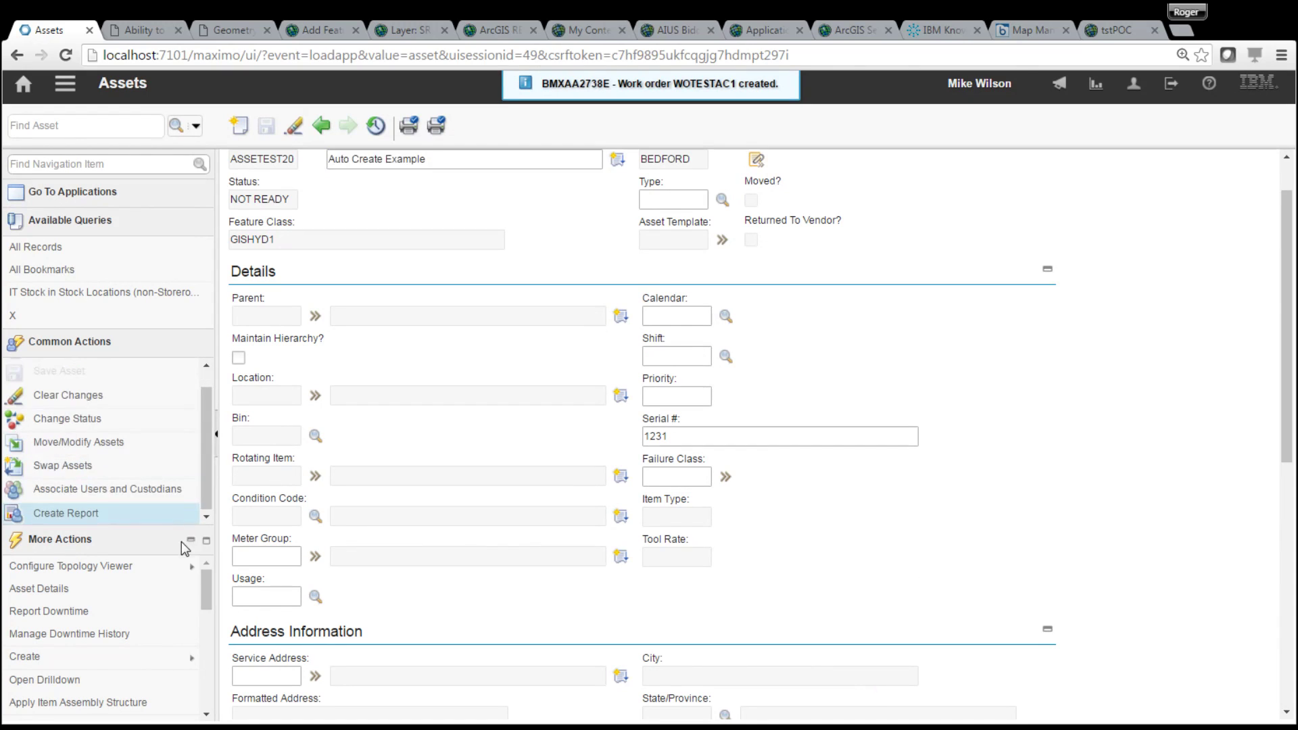
Step: Create service request SRTESTAC1 from the asset with the summary "SR Test AC 1"
{"action": "mouse_move", "coordinate": [180, 663]}
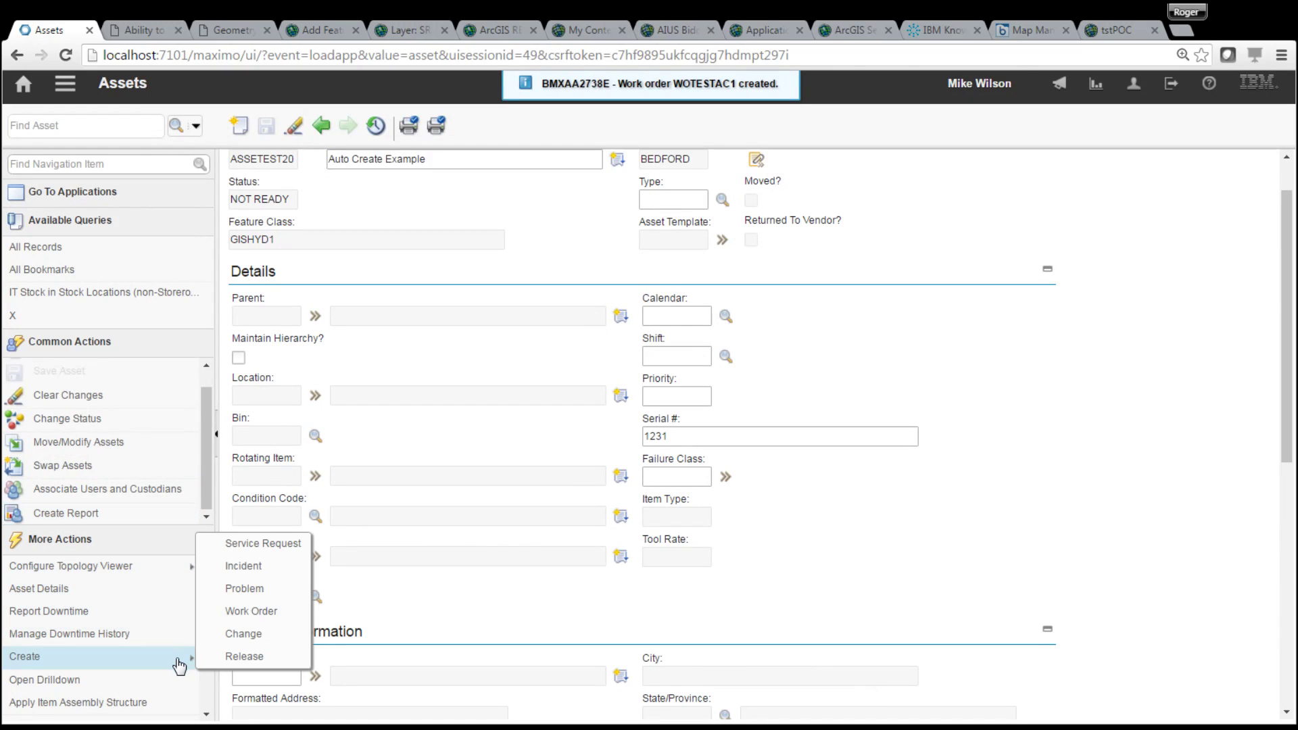
{"action": "left_click", "coordinate": [257, 545]}
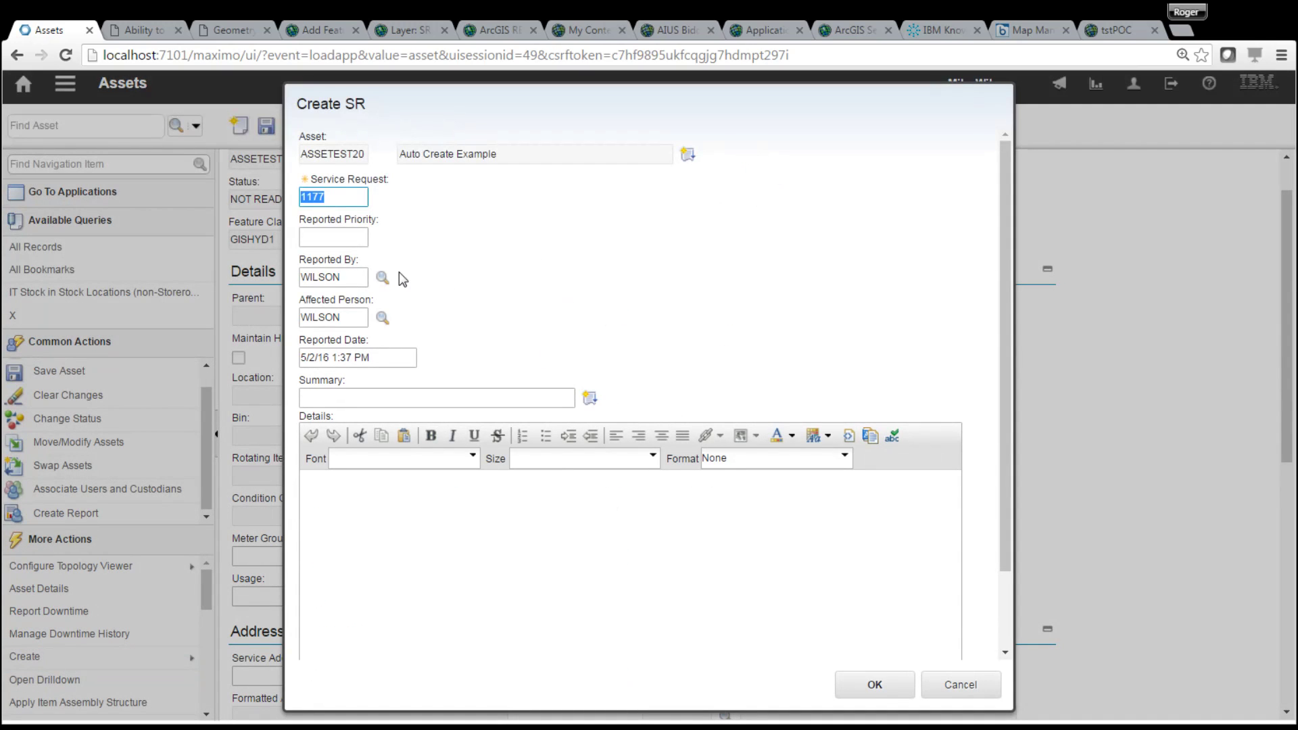
{"action": "type", "text": "SRTESTAC1"}
{"action": "left_click", "coordinate": [382, 397]}
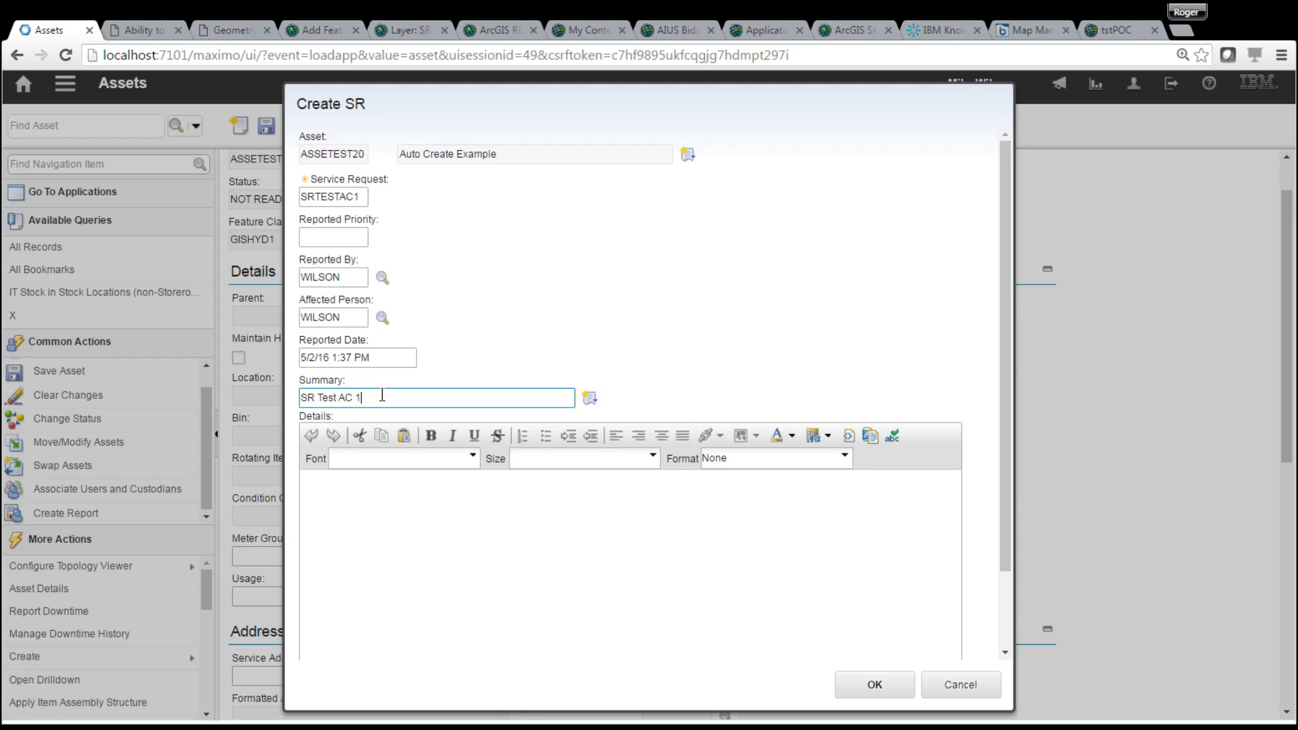
{"action": "left_click", "coordinate": [886, 686]}
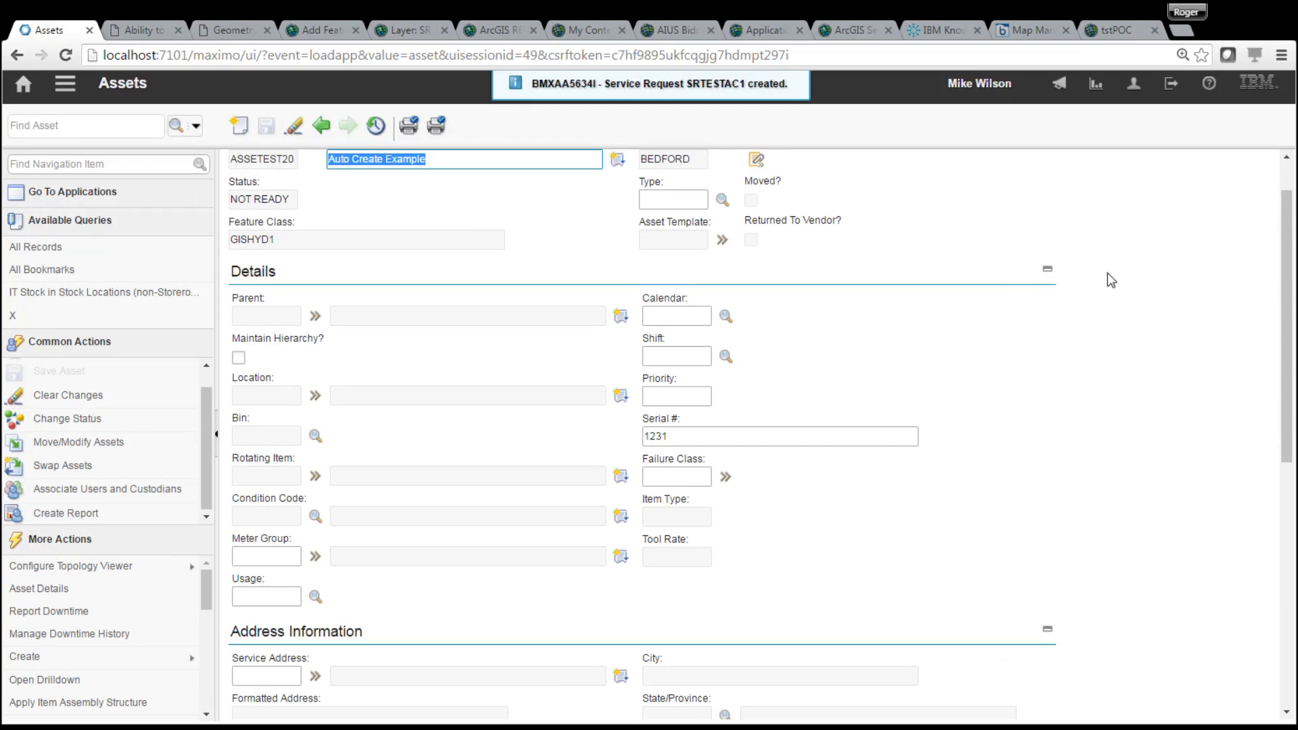
Step: Open work order WOTESTAC1 in Work Order Tracking from the asset's list of open work
{"action": "left_click_drag", "start_coordinate": [1289, 421], "coordinate": [1289, 392]}
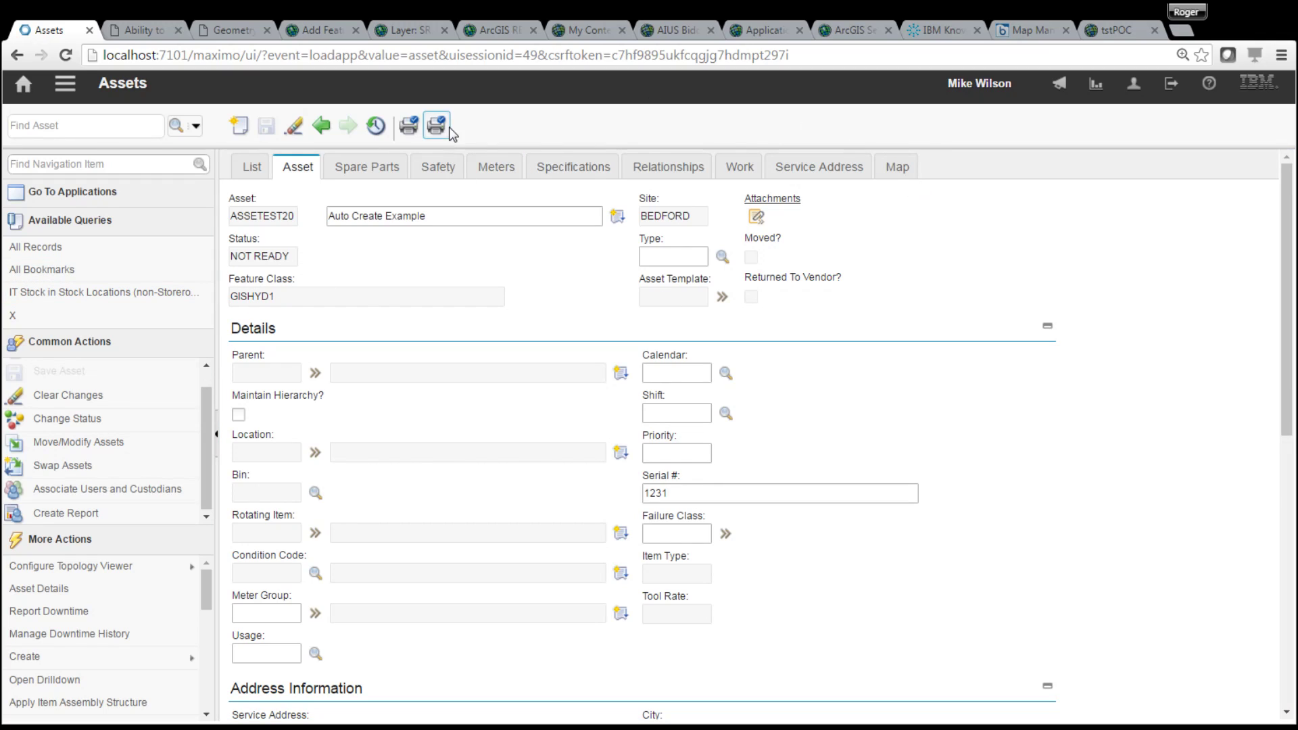
{"action": "left_click", "coordinate": [740, 167]}
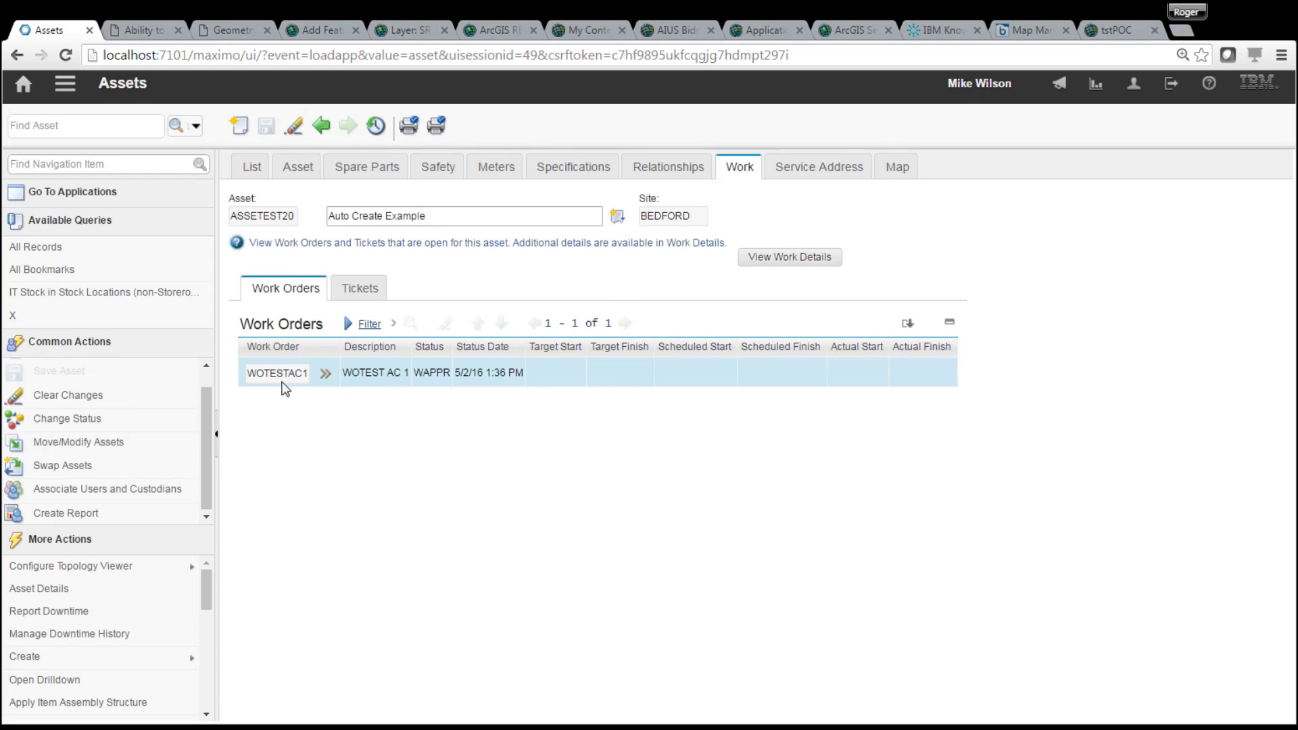
{"action": "left_click", "coordinate": [324, 374]}
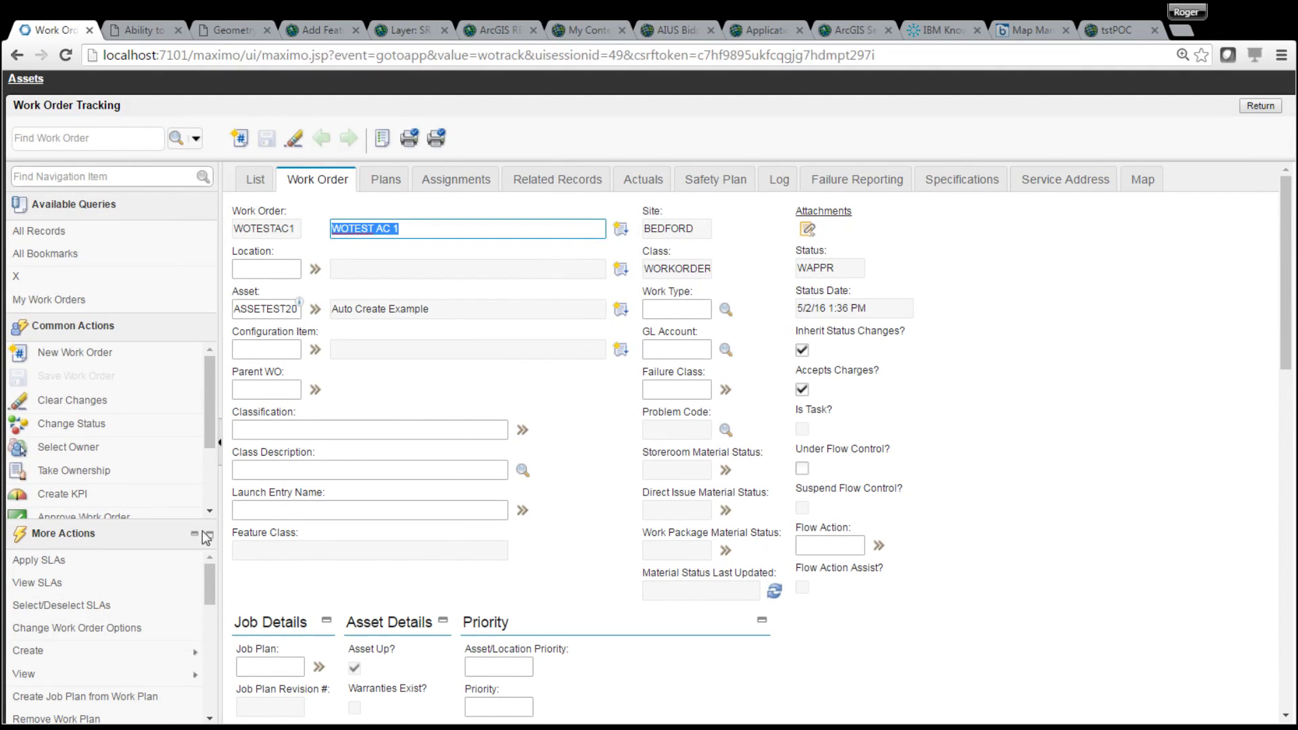
Step: Run Auto-Create WO (Spatial) for the current work order and accept the creation of its GIS feature
{"action": "left_click", "coordinate": [207, 526]}
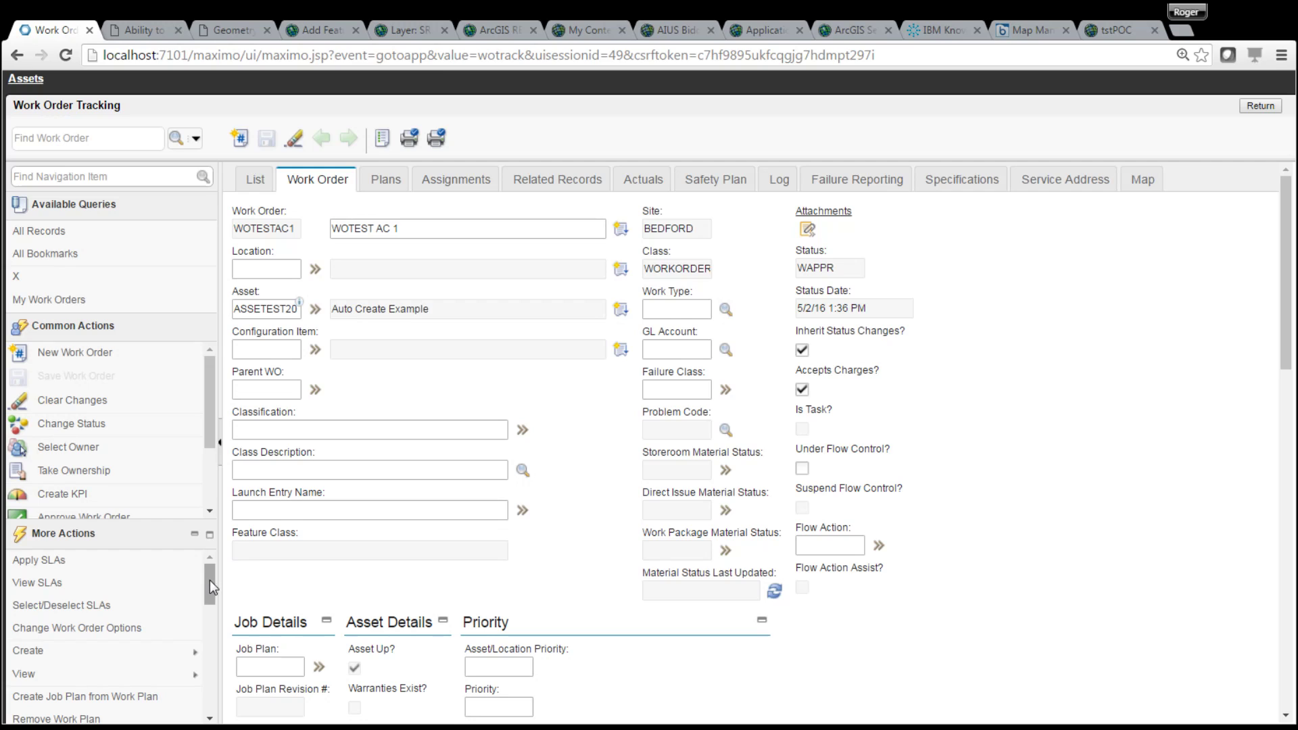
{"action": "left_click_drag", "start_coordinate": [209, 580], "coordinate": [203, 627]}
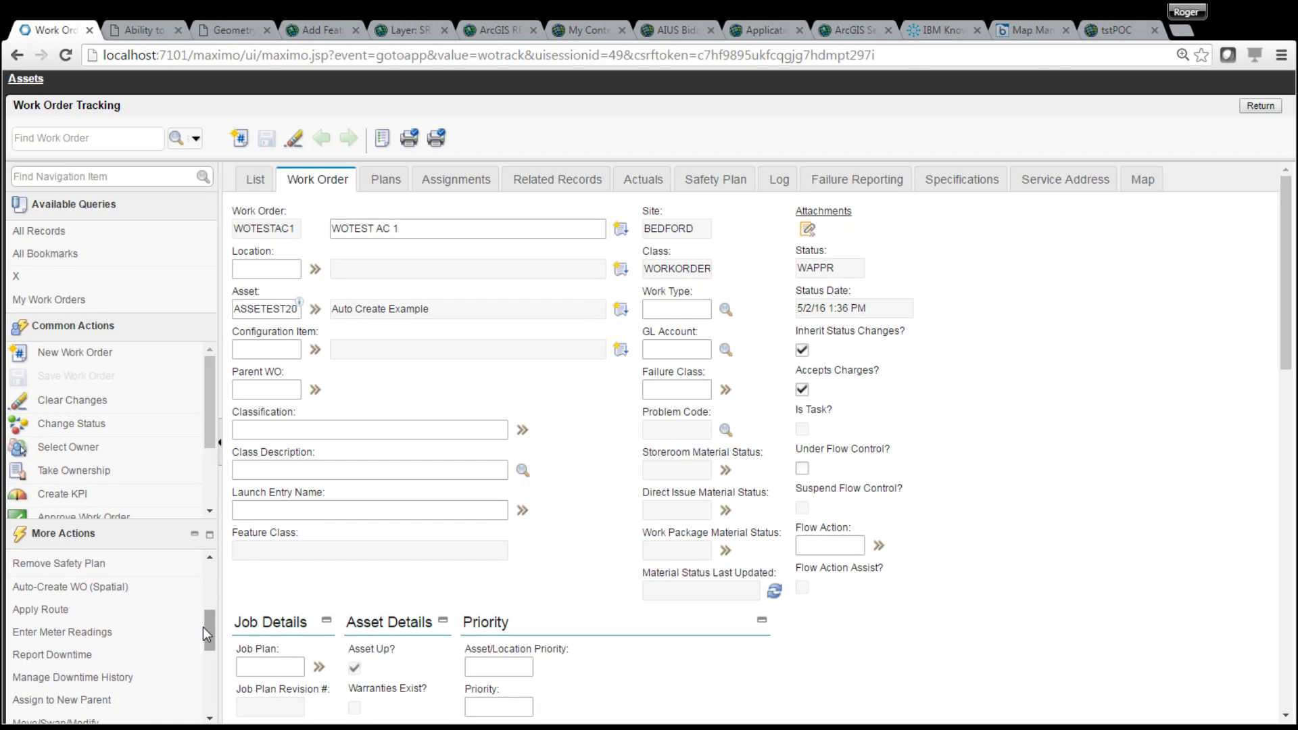
{"action": "left_click", "coordinate": [85, 588]}
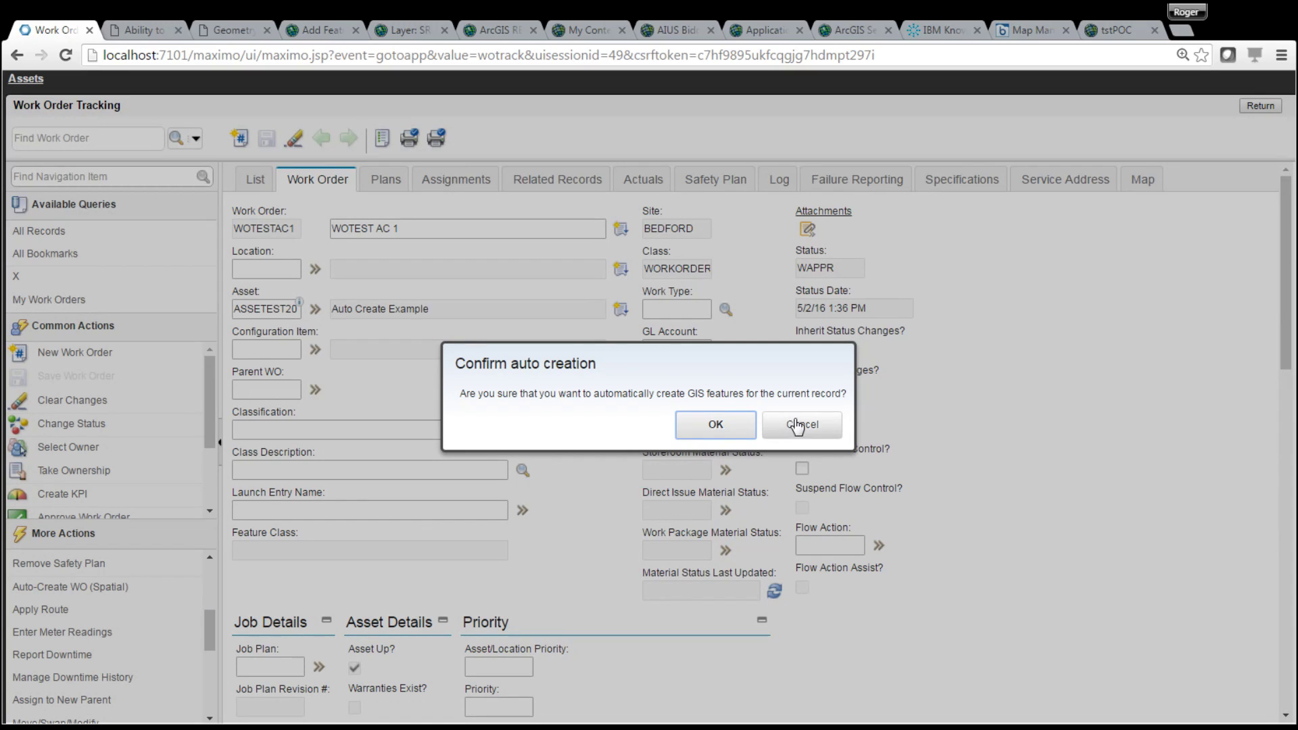
{"action": "left_click", "coordinate": [716, 425]}
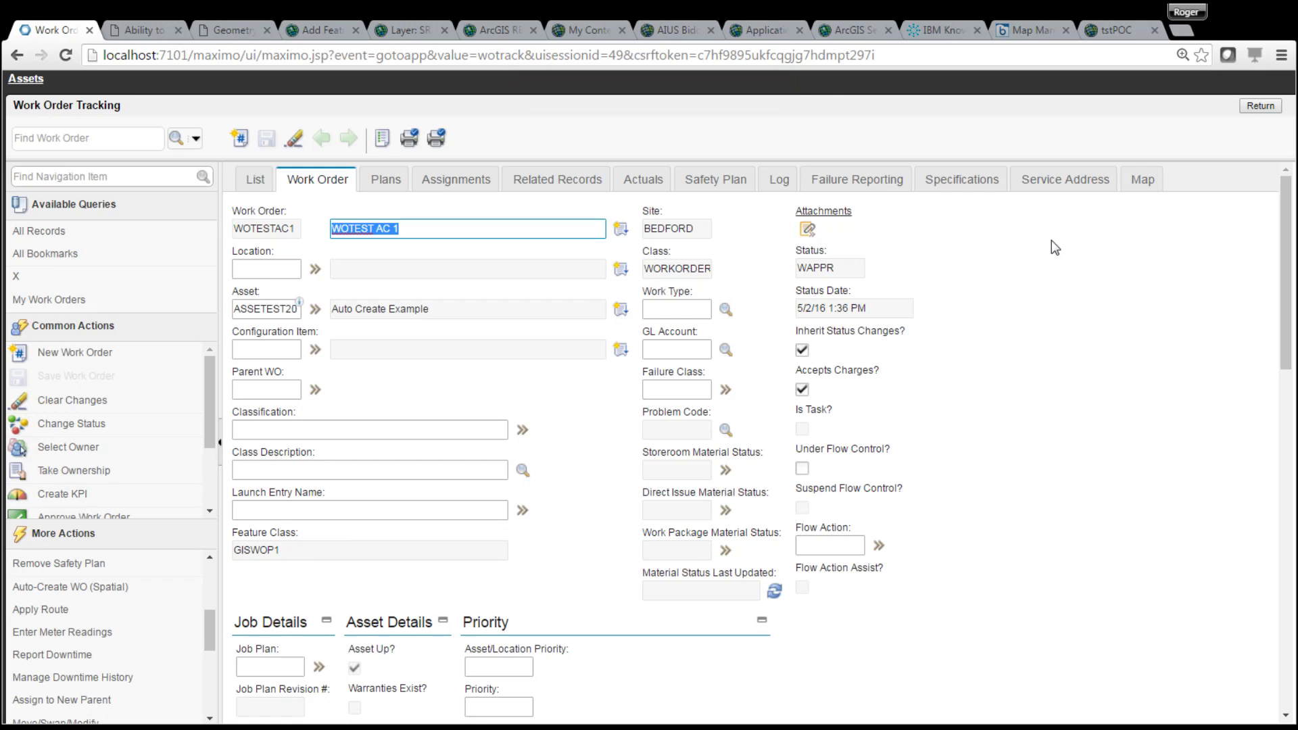
Step: View the work order's marker on its map at street level around King's College
{"action": "left_click", "coordinate": [1135, 179]}
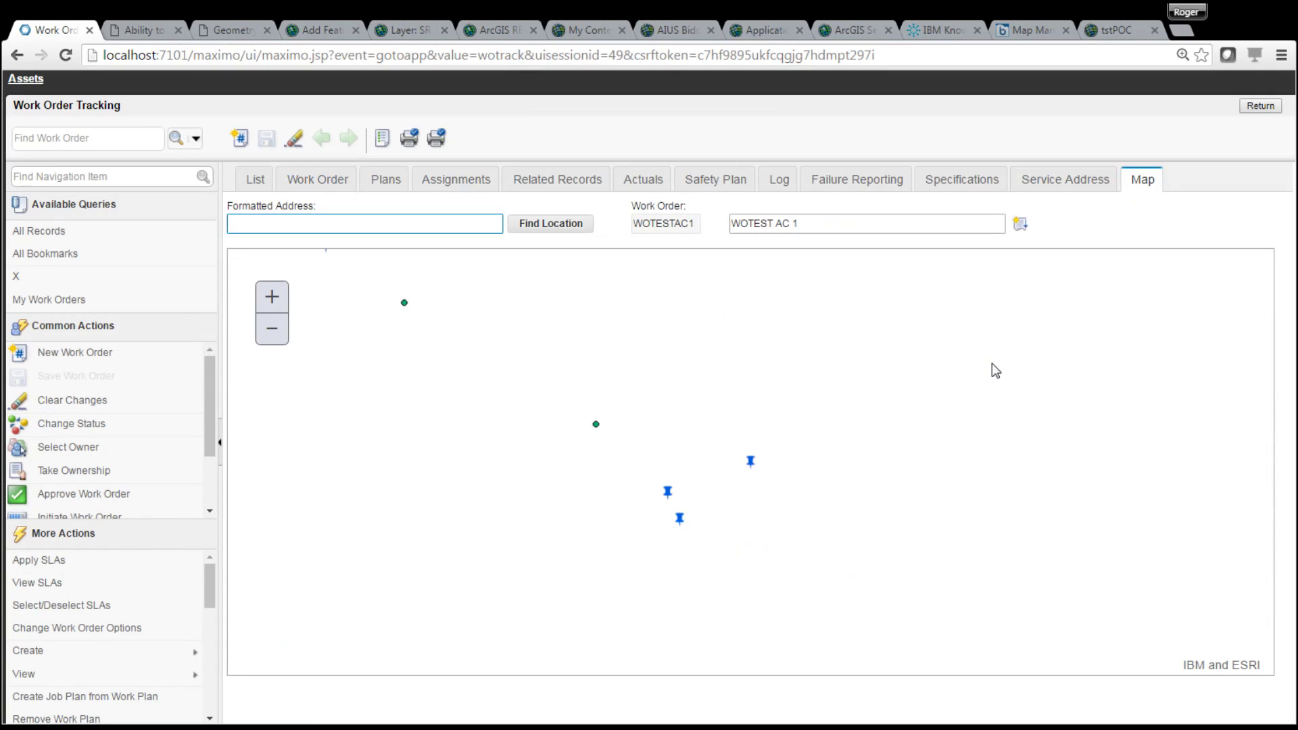
{"action": "scroll", "coordinate": [755, 499], "scroll_direction": "down", "scroll_amount": 2}
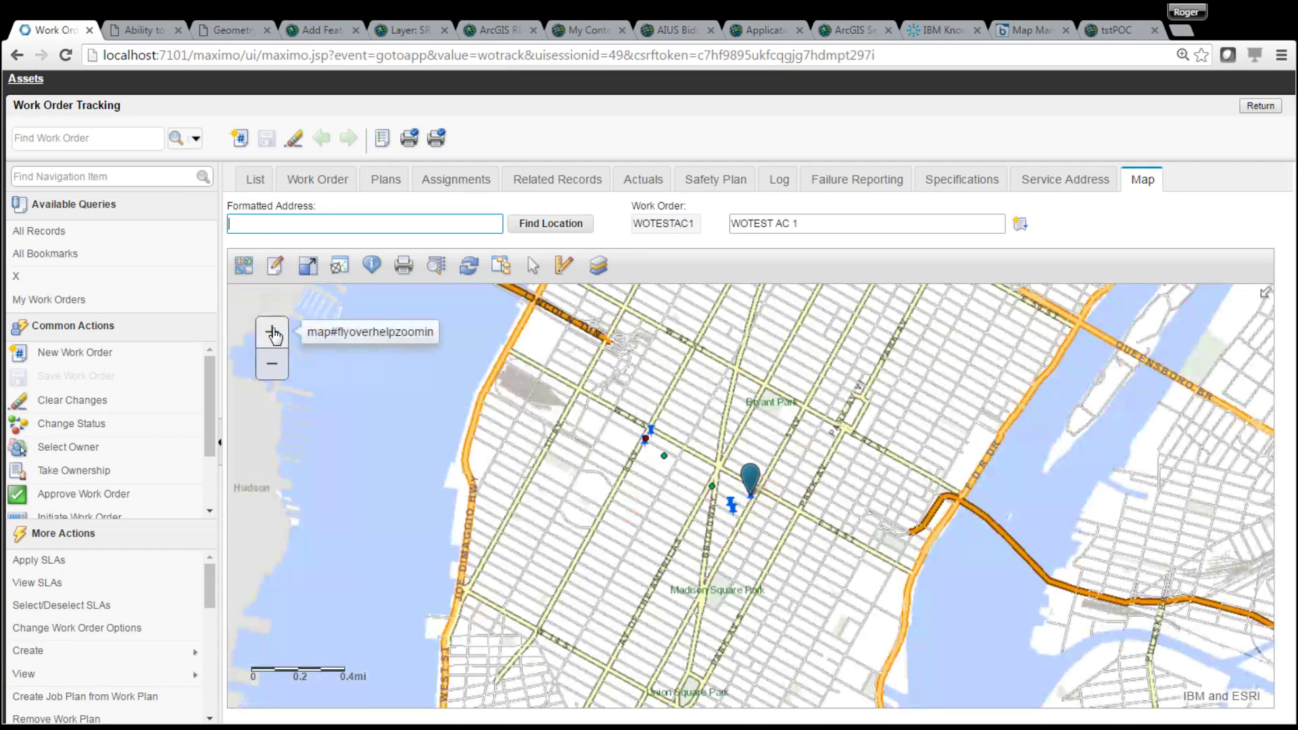
{"action": "left_click", "coordinate": [272, 332]}
{"action": "left_click", "coordinate": [273, 333]}
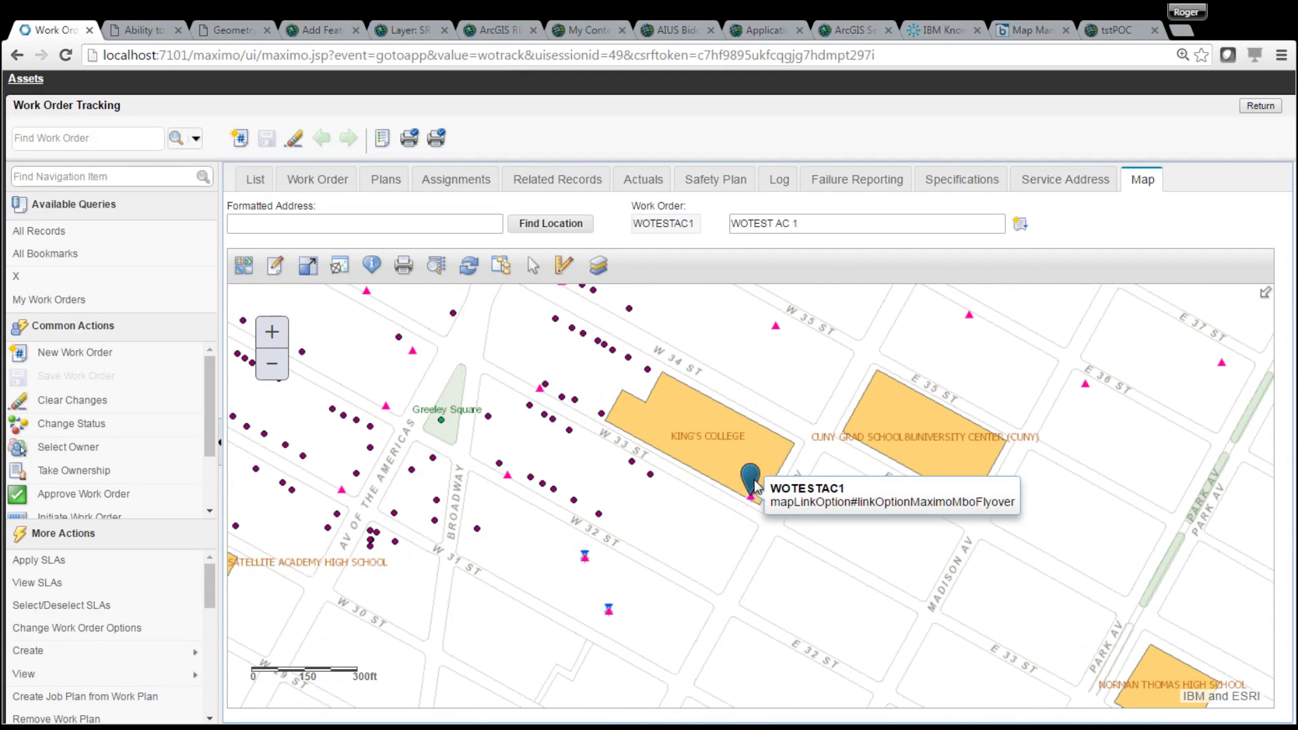
{"action": "mouse_move", "coordinate": [754, 490]}
Step: Identify the features at the work order's marker and examine the Work Order Point attributes
{"action": "left_click", "coordinate": [378, 275]}
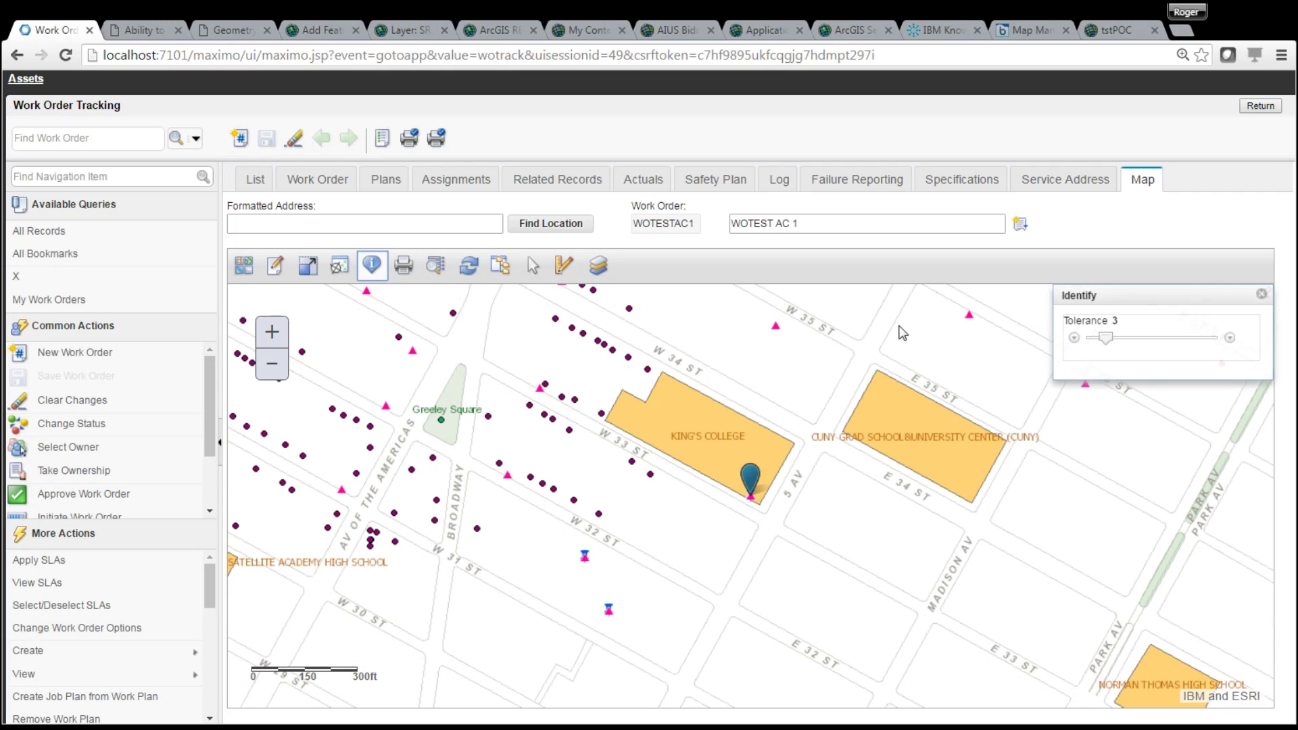
{"action": "left_click", "coordinate": [752, 503]}
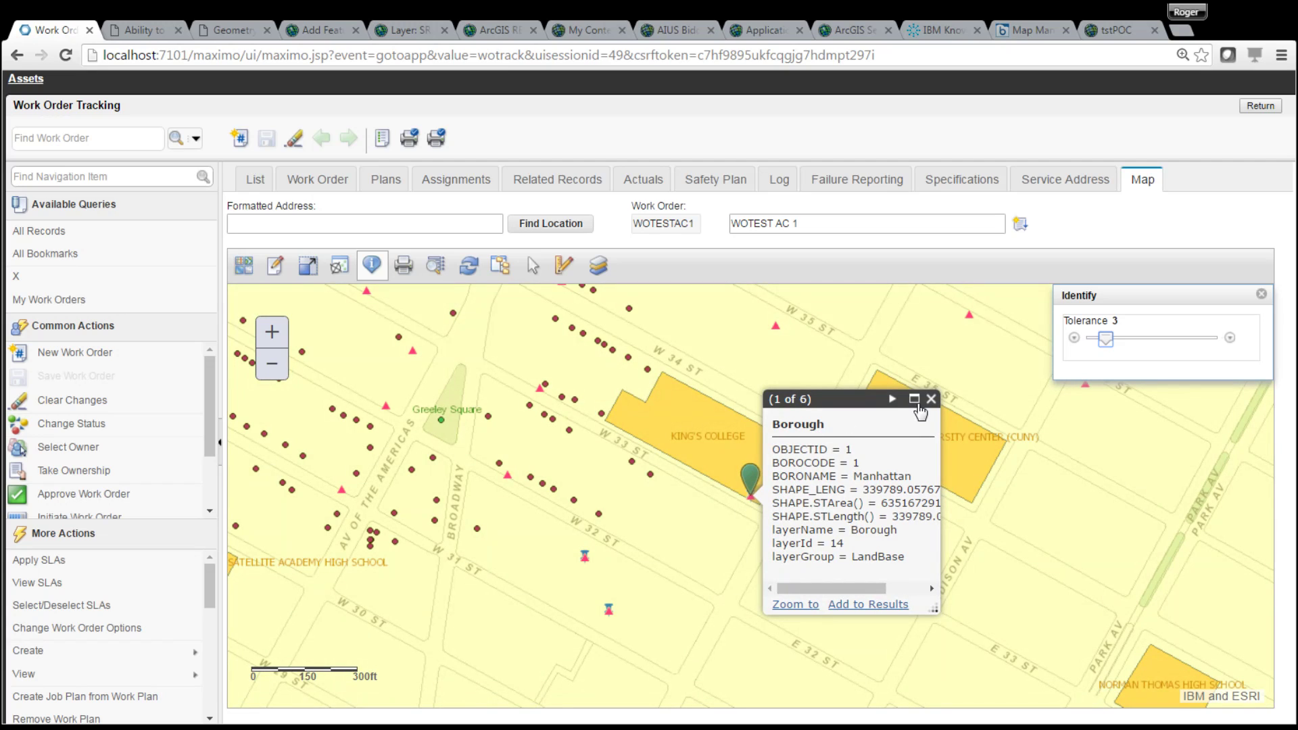
{"action": "left_click", "coordinate": [892, 400]}
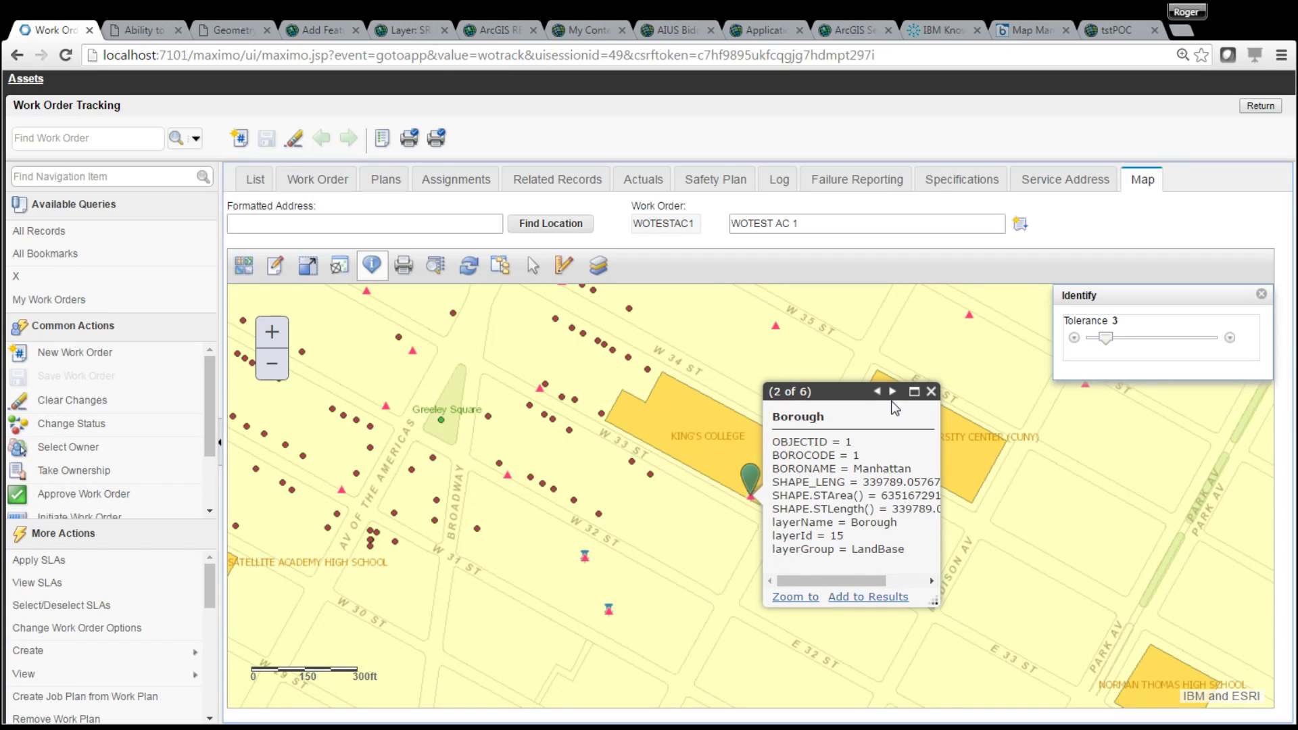
{"action": "left_click", "coordinate": [891, 390]}
{"action": "left_click", "coordinate": [893, 406]}
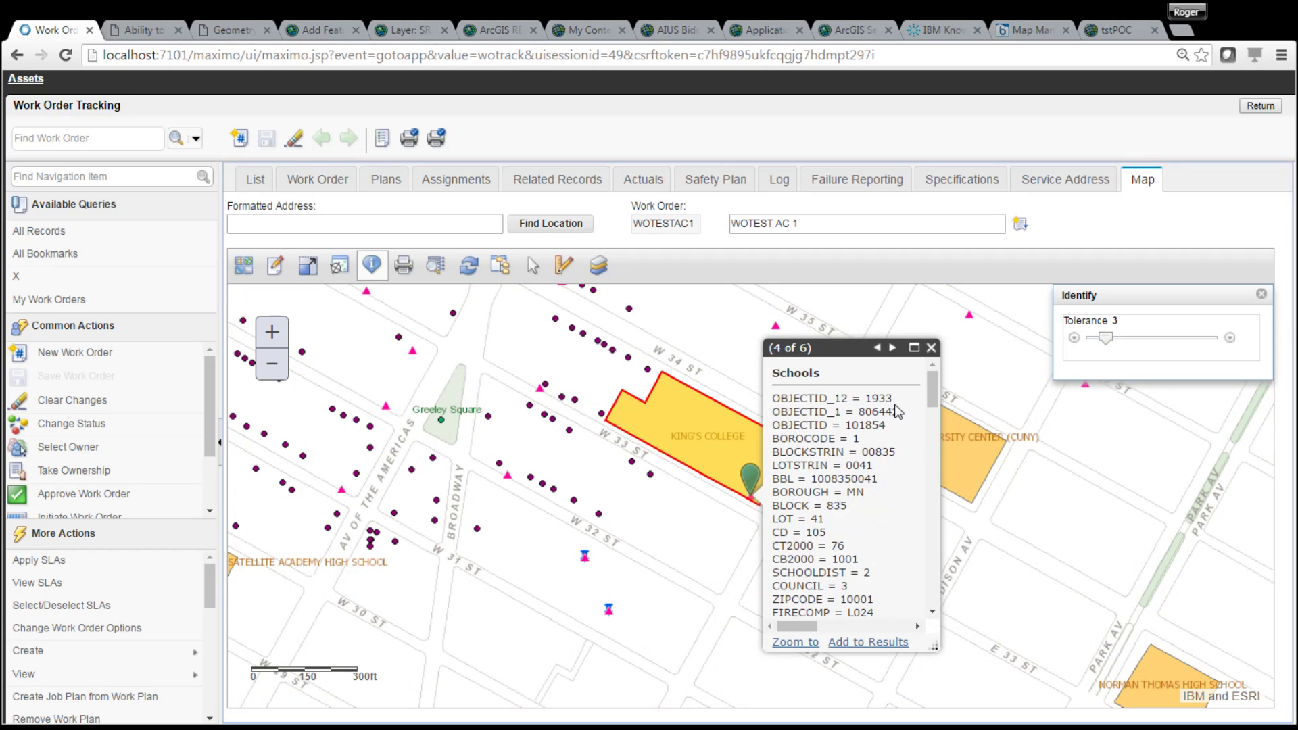
{"action": "left_click", "coordinate": [893, 348]}
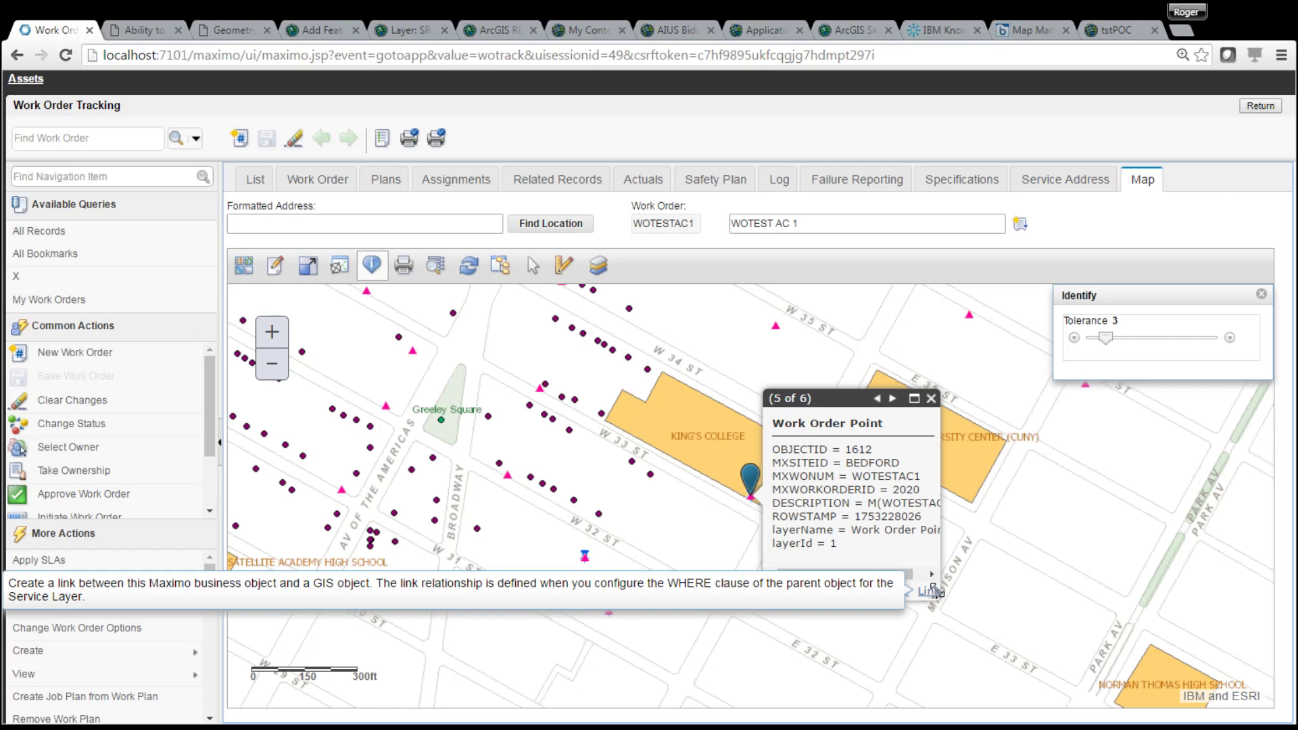
{"action": "left_click_drag", "start_coordinate": [1031, 625], "coordinate": [1029, 585]}
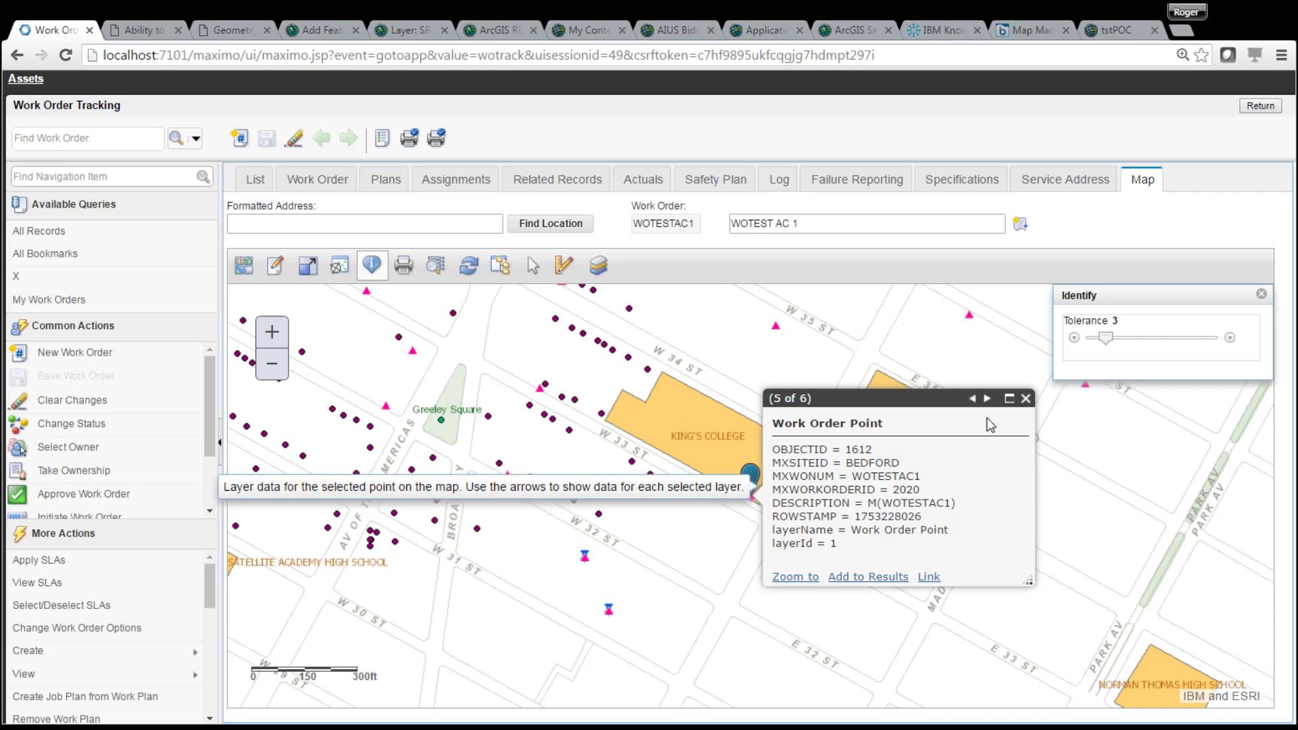
{"action": "left_click", "coordinate": [1025, 398]}
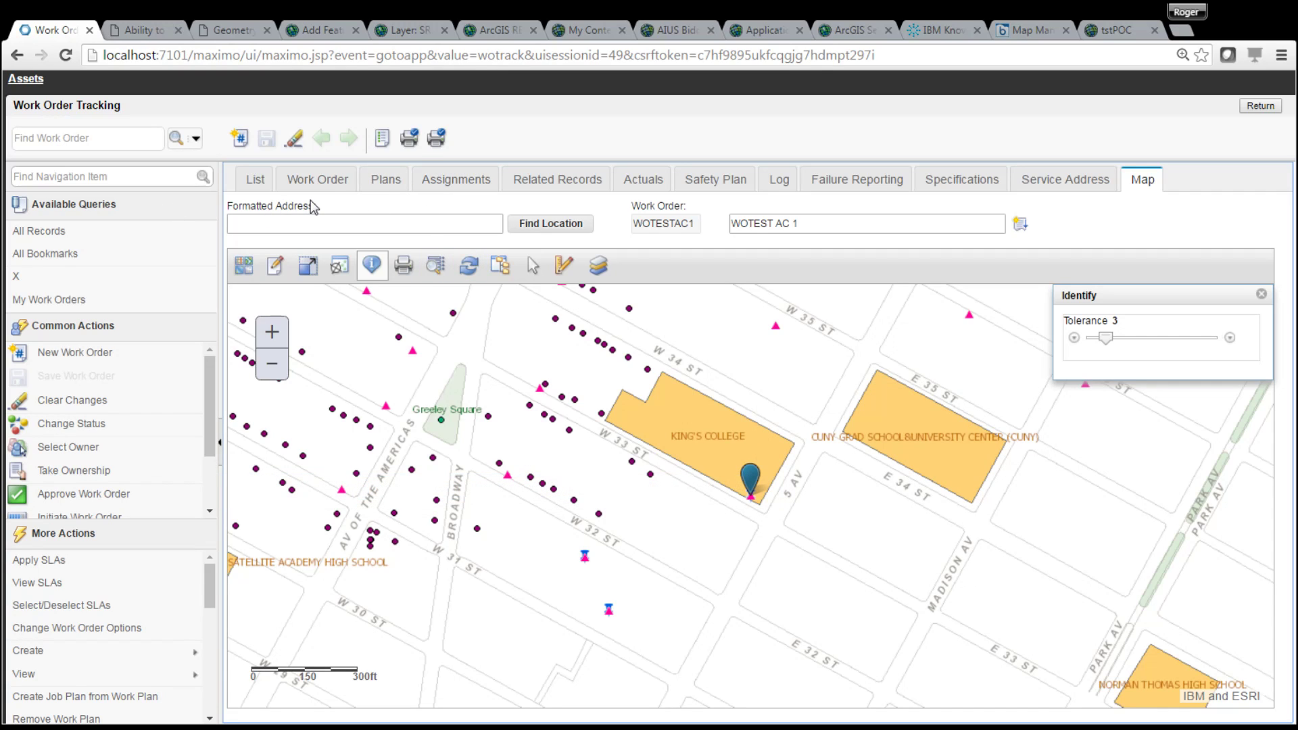
Step: Return to the asset and open service request SRTESTAC1 in Service Requests from its list of open tickets
{"action": "left_click", "coordinate": [1263, 106]}
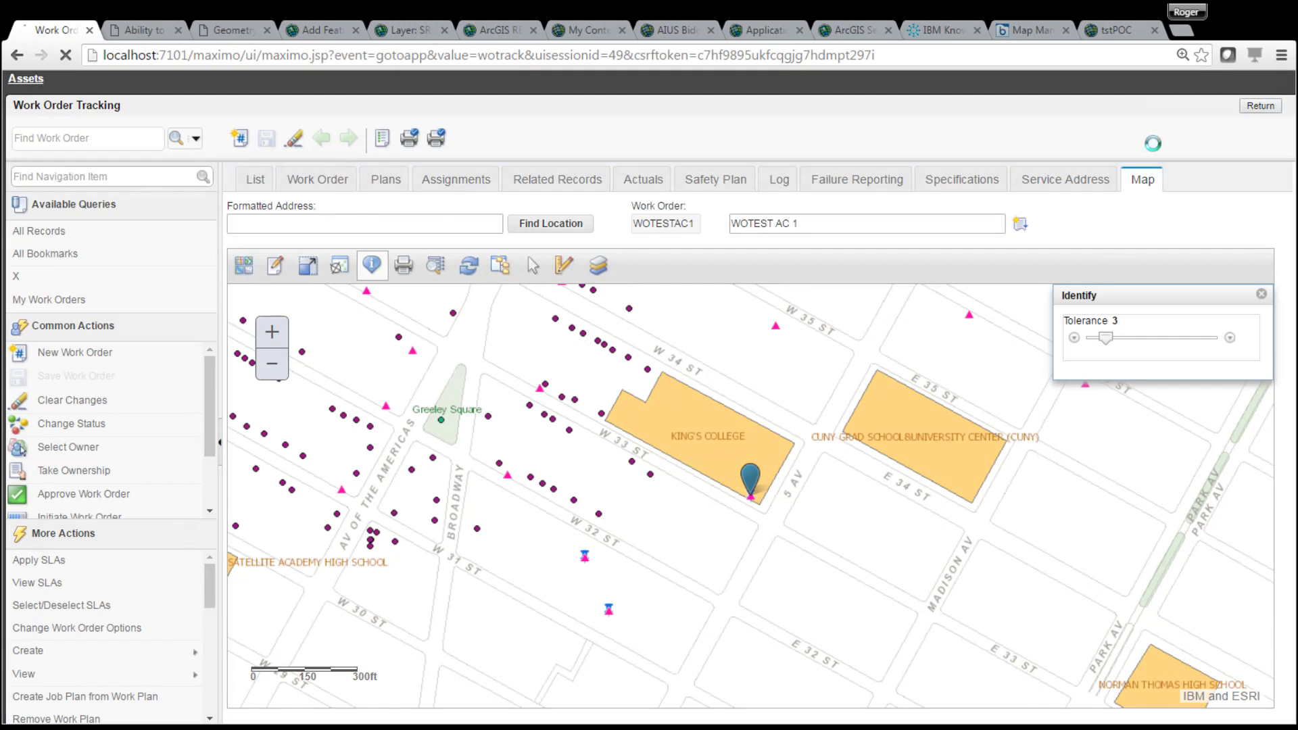
{"action": "left_click", "coordinate": [371, 303]}
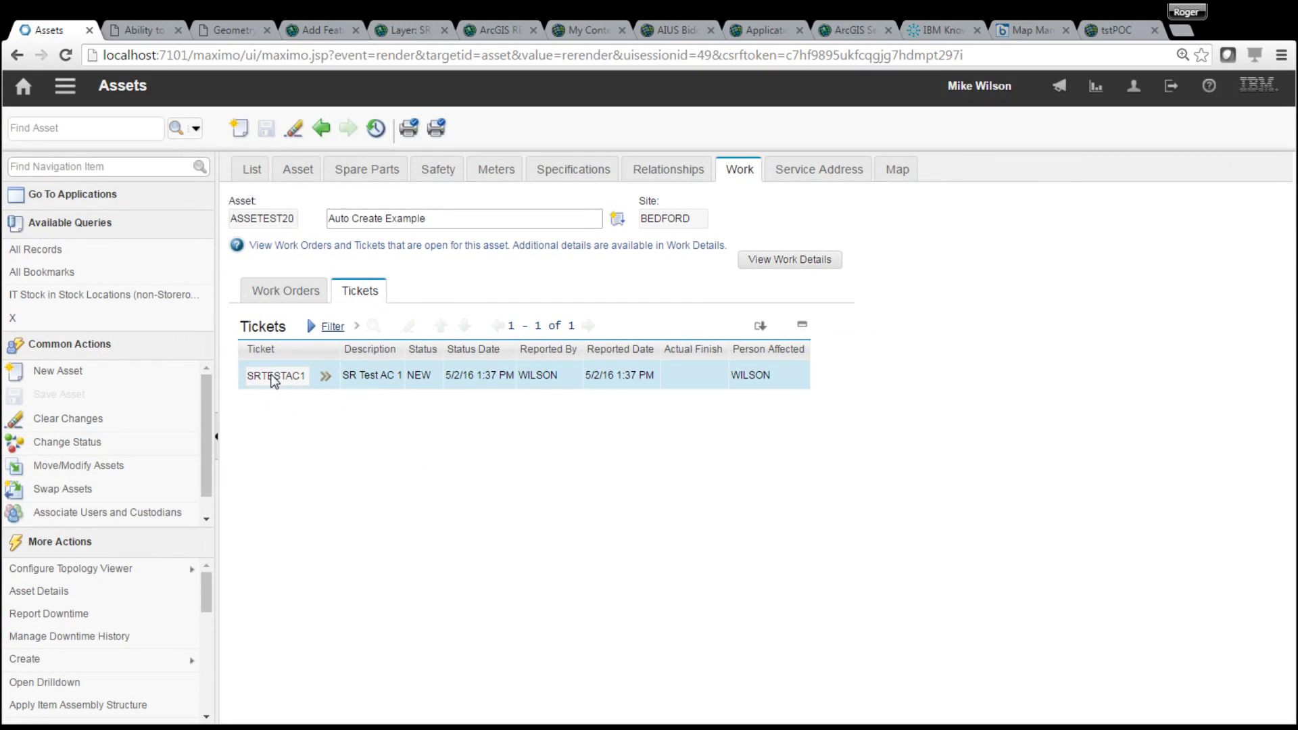
{"action": "left_click", "coordinate": [329, 377]}
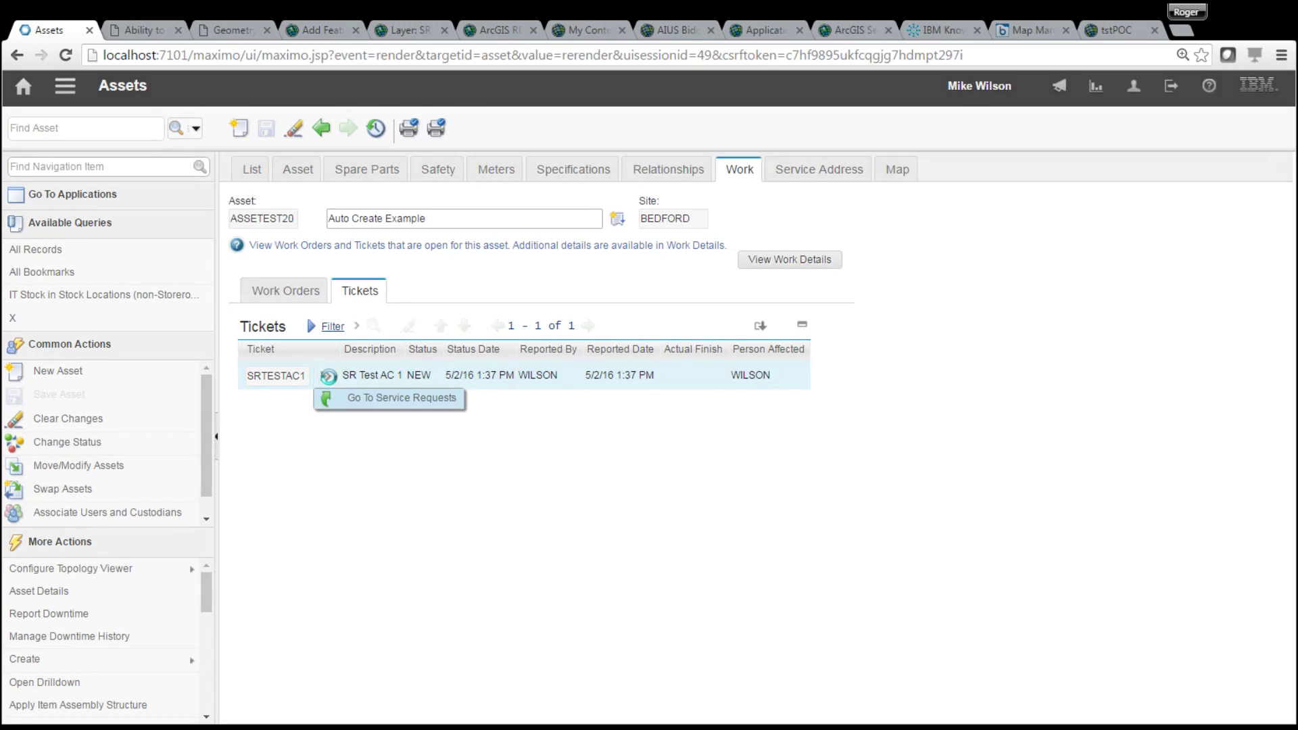
{"action": "left_click", "coordinate": [375, 401]}
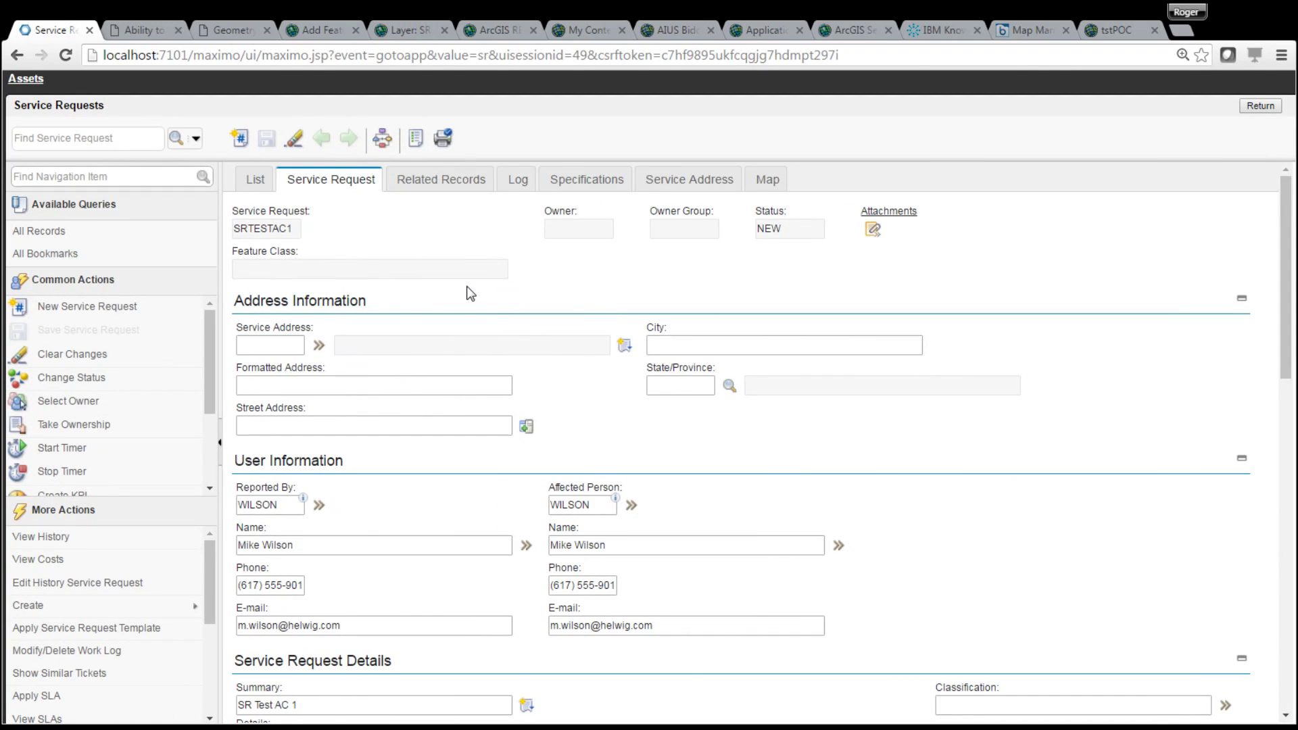
Step: Run Auto-Create SR (Spatial) for the current service request and accept the creation of its GIS feature
{"action": "left_click_drag", "start_coordinate": [206, 577], "coordinate": [204, 647]}
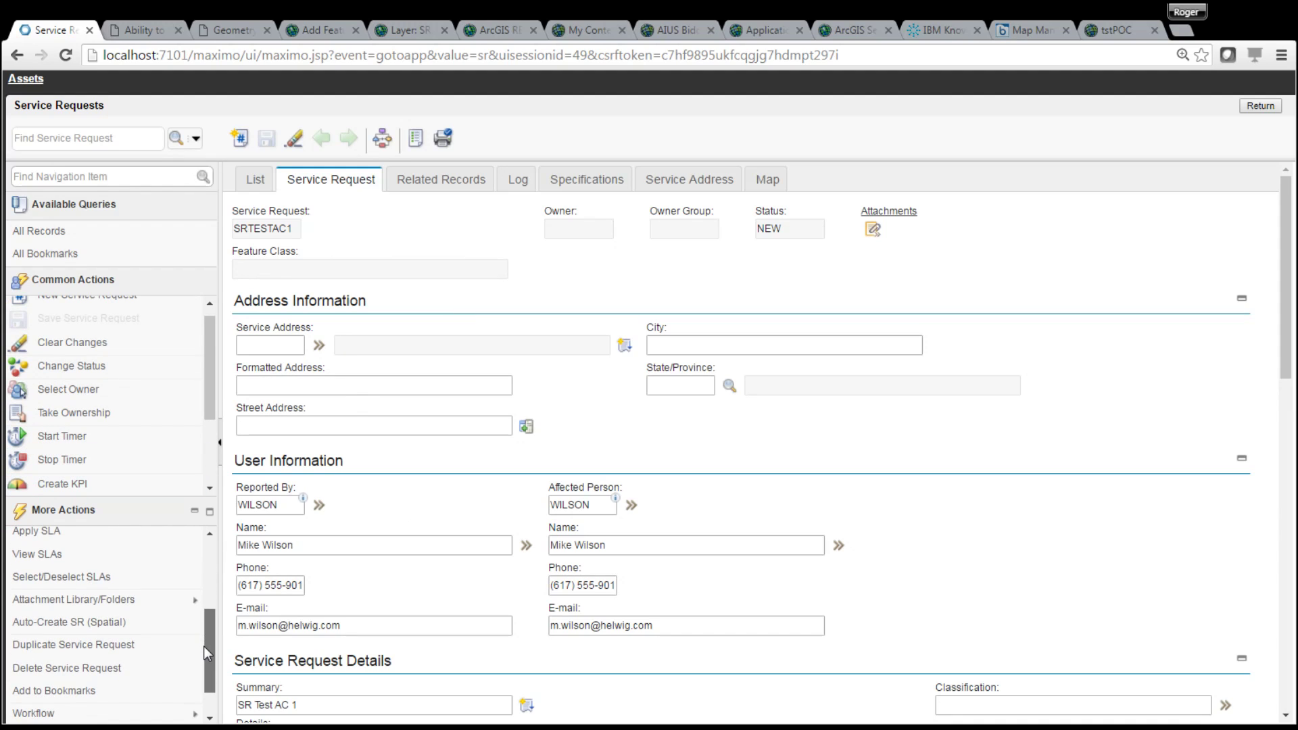
{"action": "left_click", "coordinate": [61, 621]}
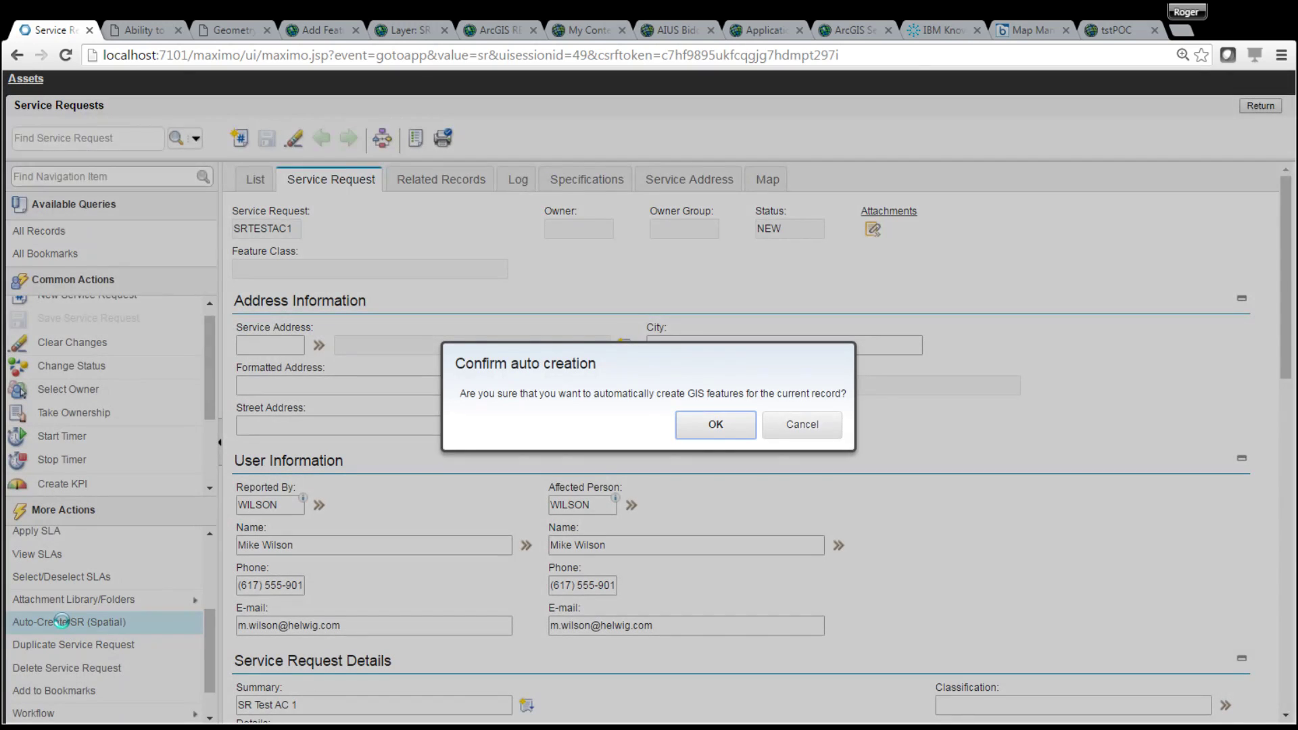
{"action": "left_click", "coordinate": [716, 433]}
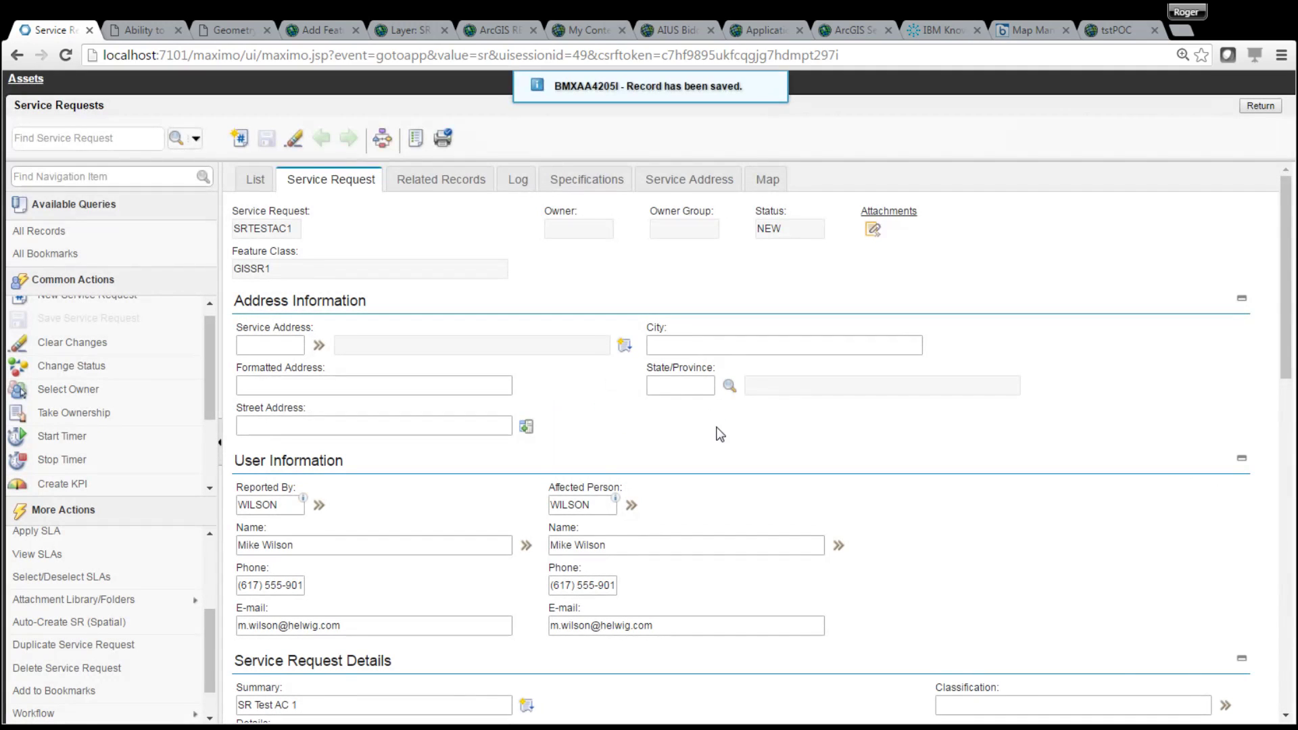
Step: On the service request's map, set up a query for the NYCMaximoData_RRR layers' OBJECTID with the operator "is not null"
{"action": "left_click", "coordinate": [782, 192]}
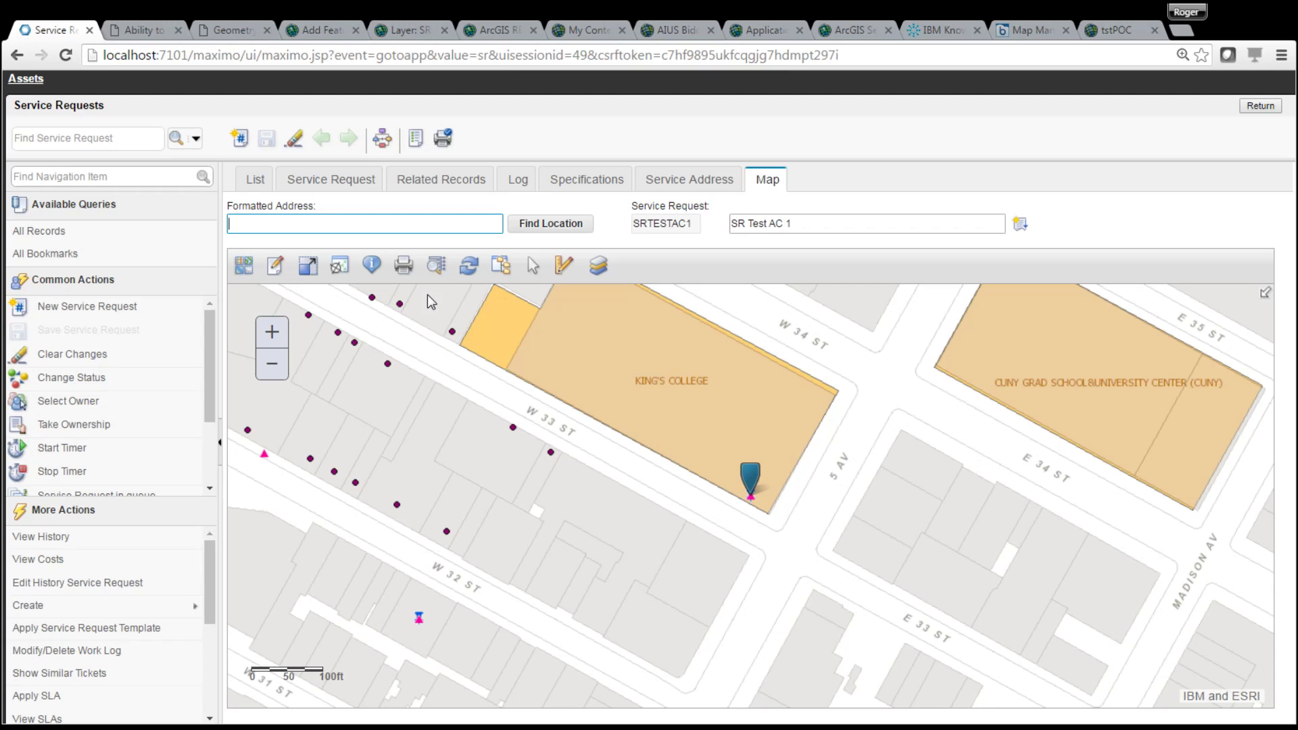
{"action": "left_click", "coordinate": [438, 277]}
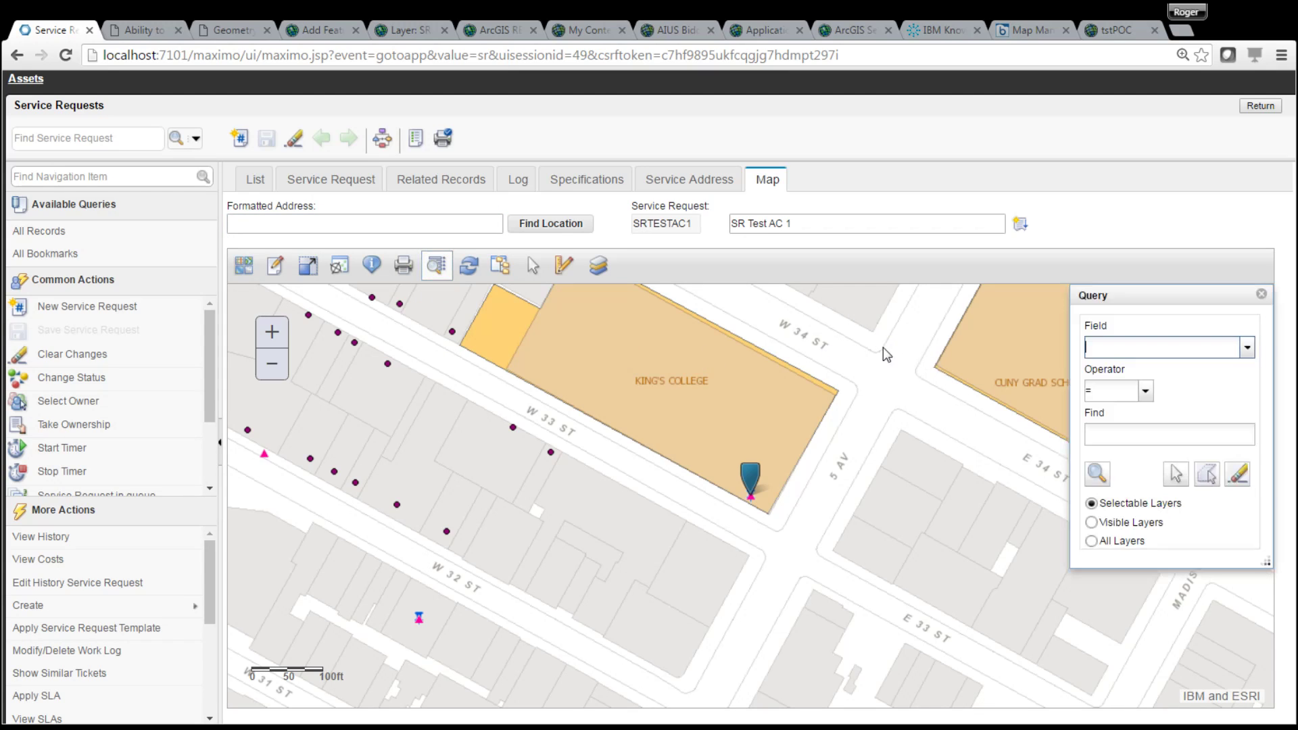
{"action": "left_click", "coordinate": [1250, 356]}
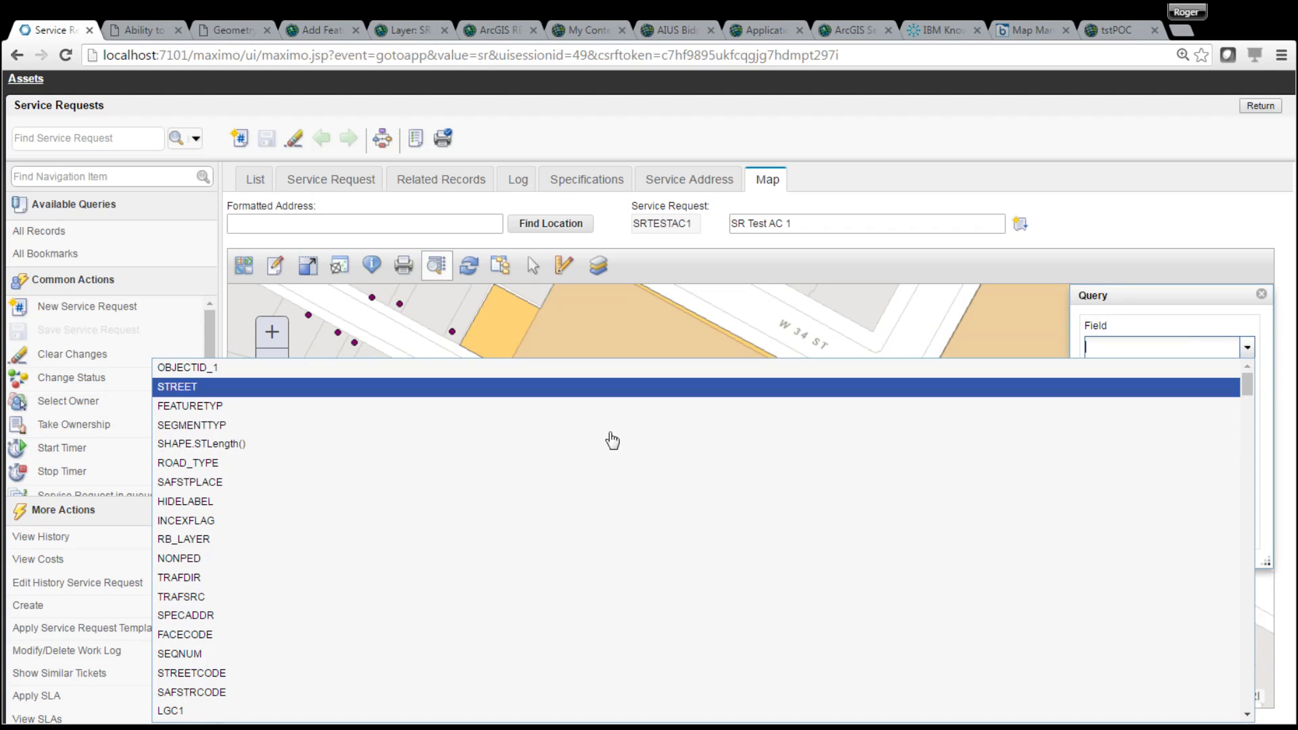
{"action": "left_click_drag", "start_coordinate": [1241, 398], "coordinate": [1244, 659]}
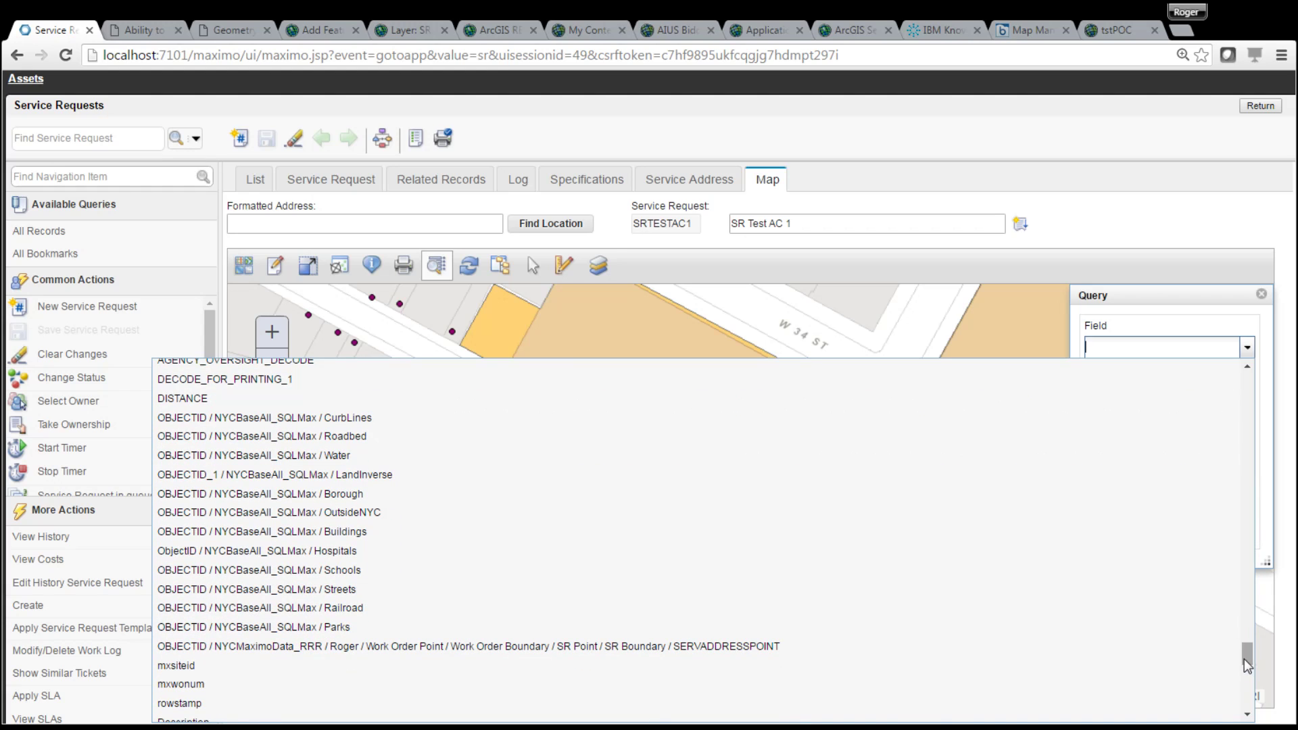
{"action": "left_click", "coordinate": [562, 647]}
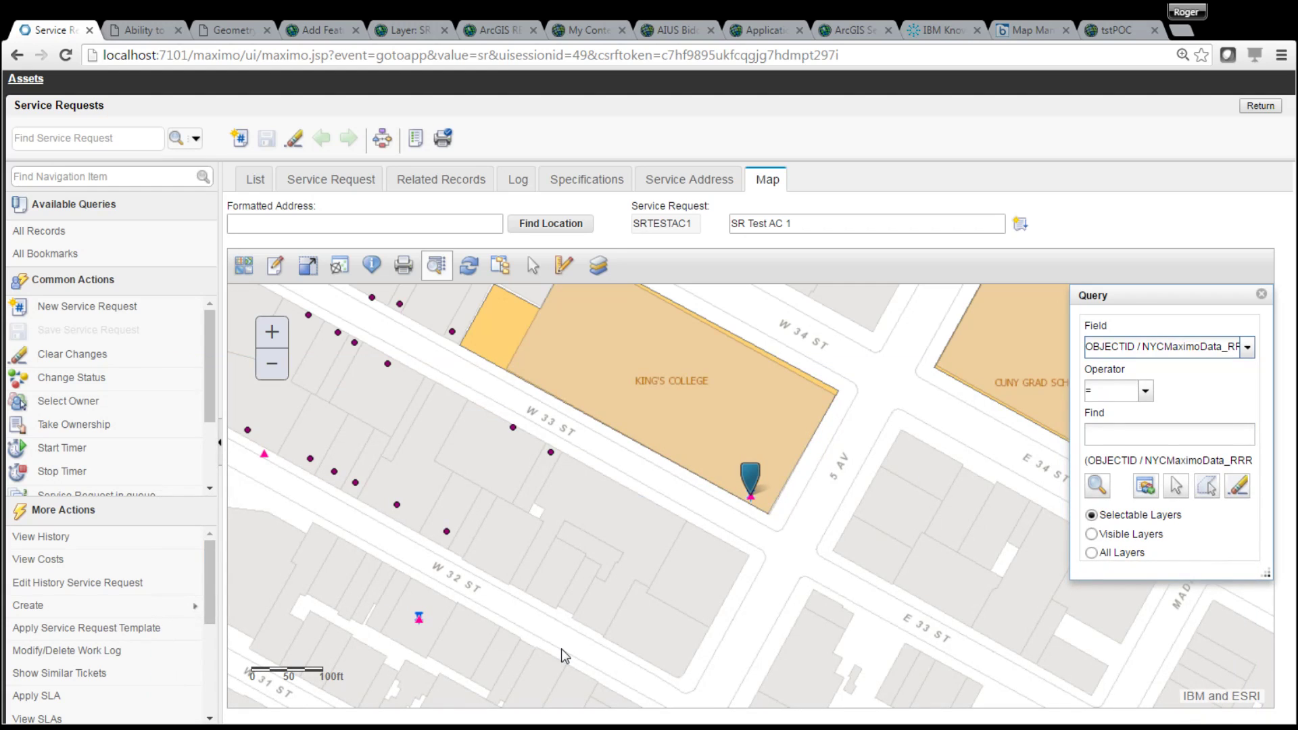
{"action": "left_click", "coordinate": [1144, 391]}
{"action": "left_click", "coordinate": [1122, 543]}
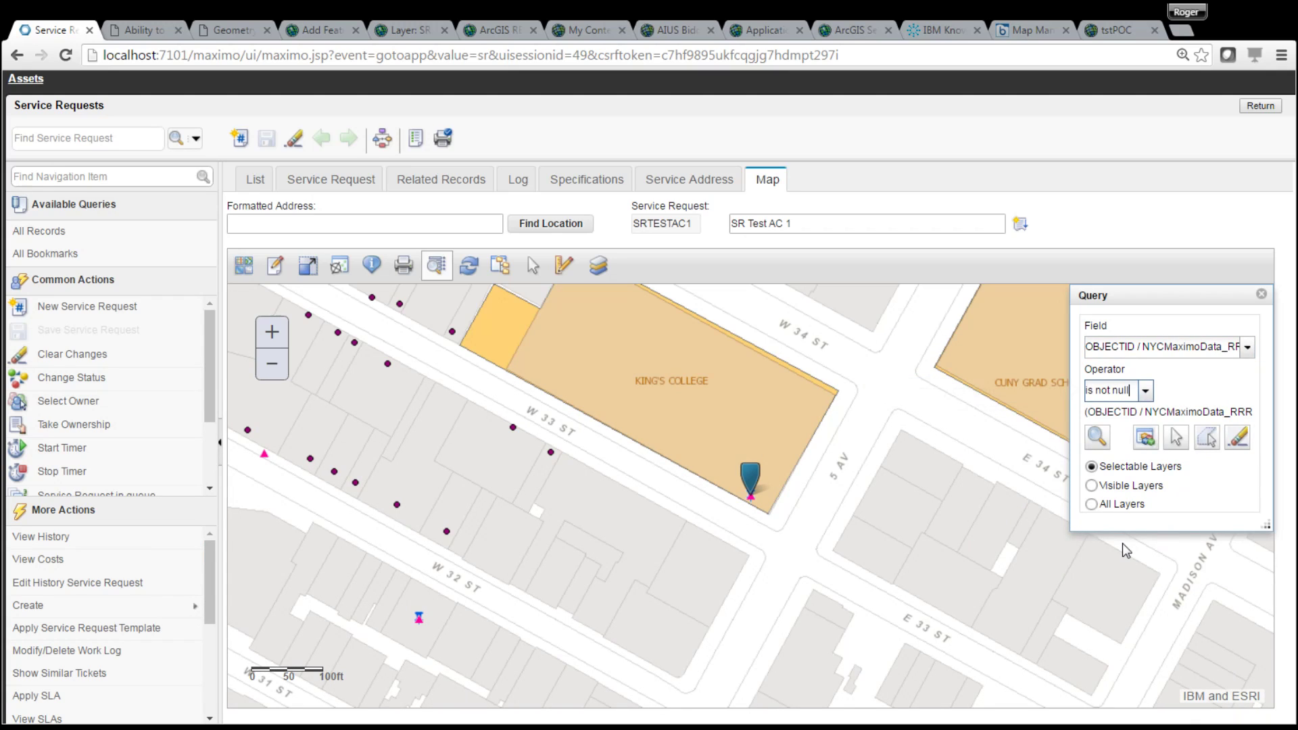
Step: Draw a four-sided query area around the service request's marker at the corner of King's College
{"action": "left_click", "coordinate": [1208, 439]}
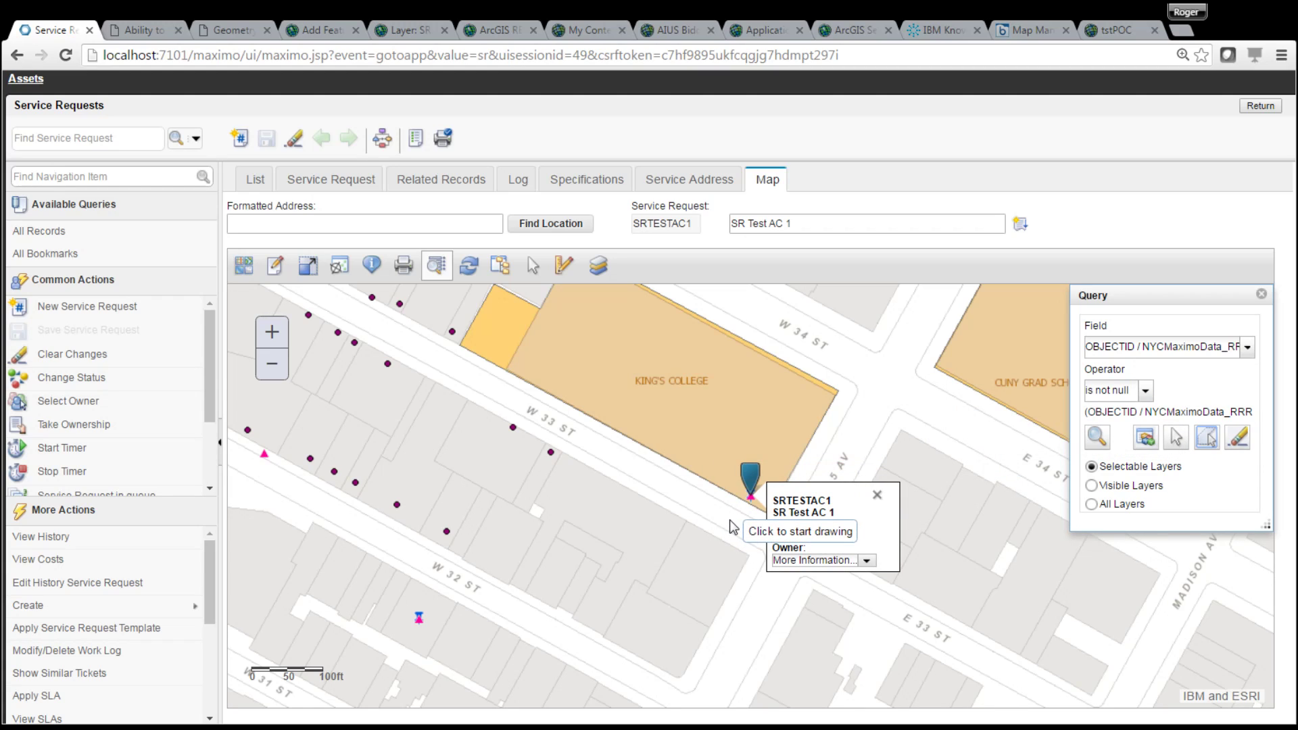
{"action": "left_click", "coordinate": [877, 495]}
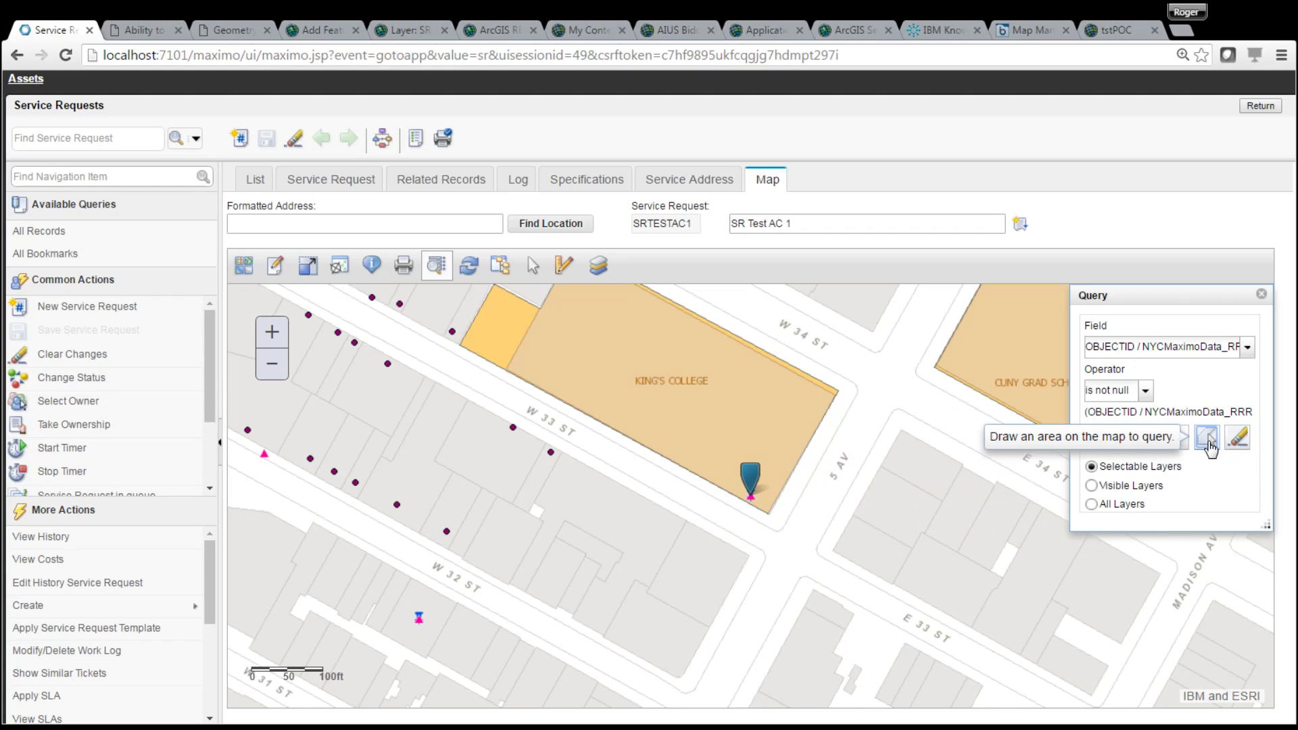
{"action": "left_click", "coordinate": [681, 447]}
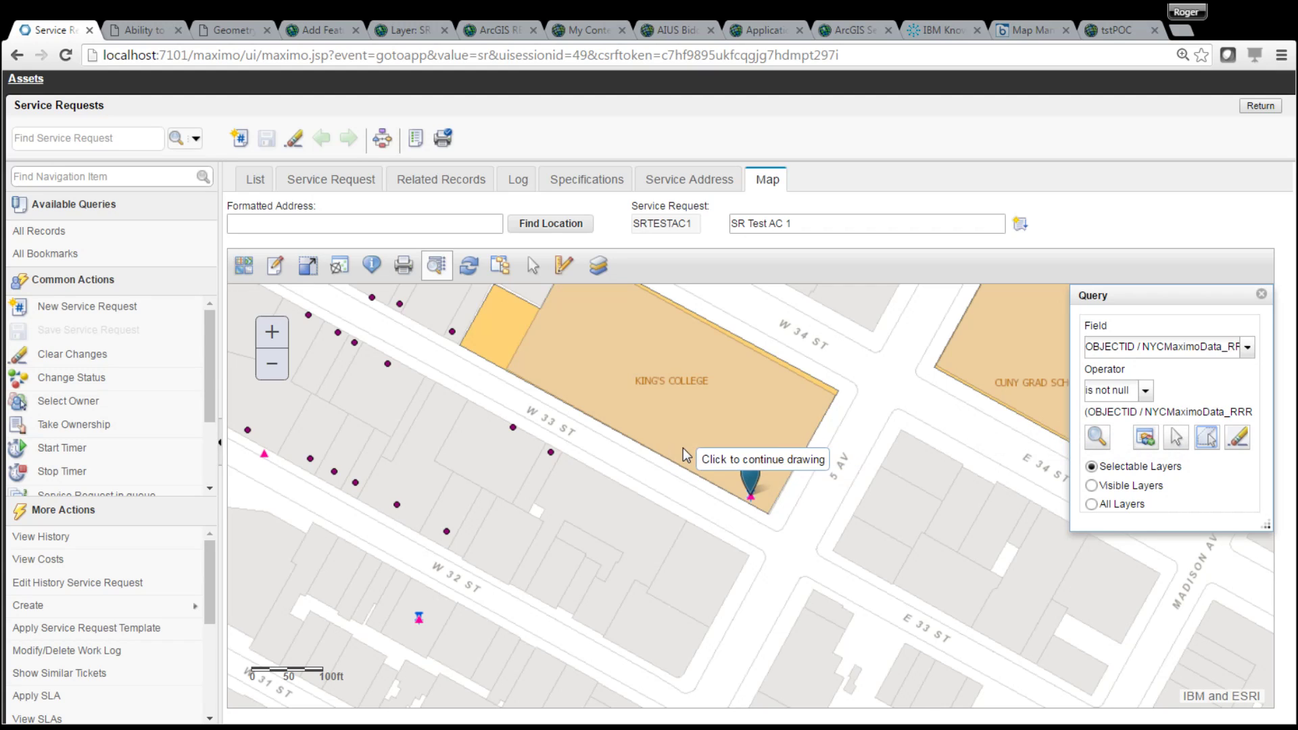
{"action": "left_click", "coordinate": [692, 536]}
{"action": "left_click", "coordinate": [845, 517]}
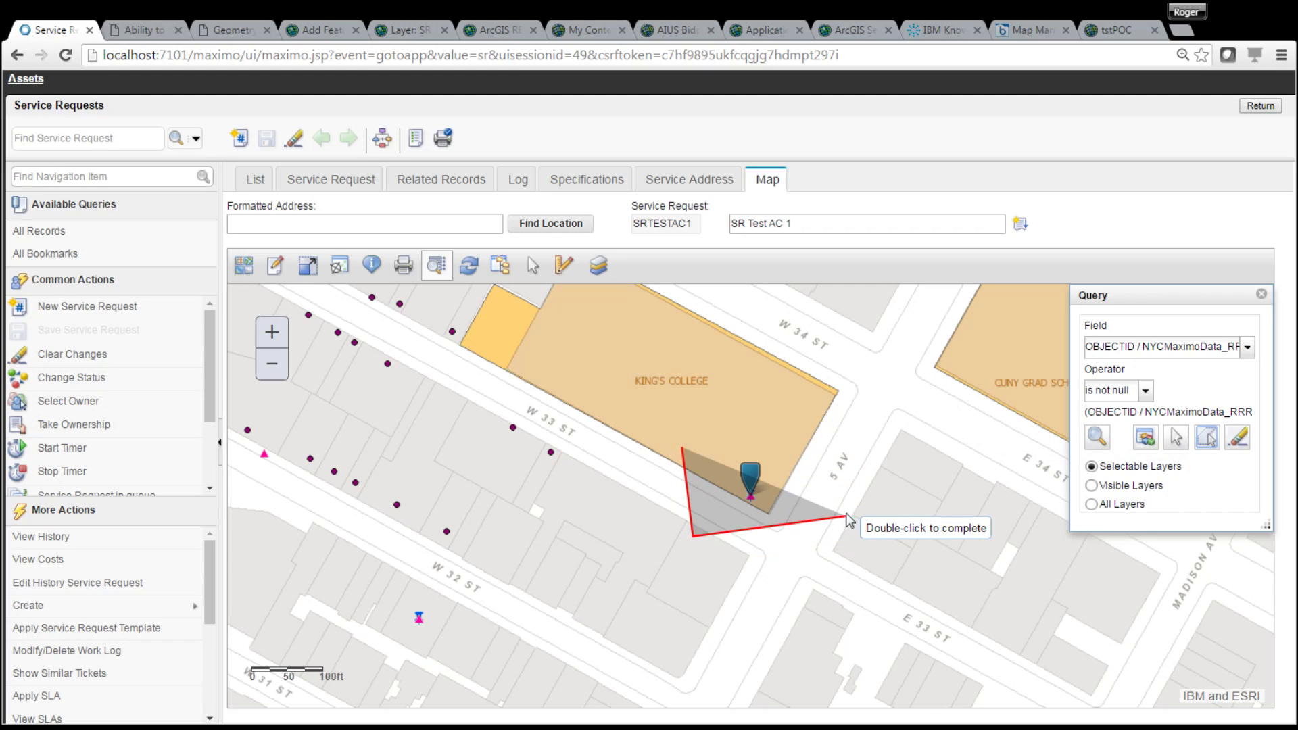
{"action": "double_click", "coordinate": [803, 431]}
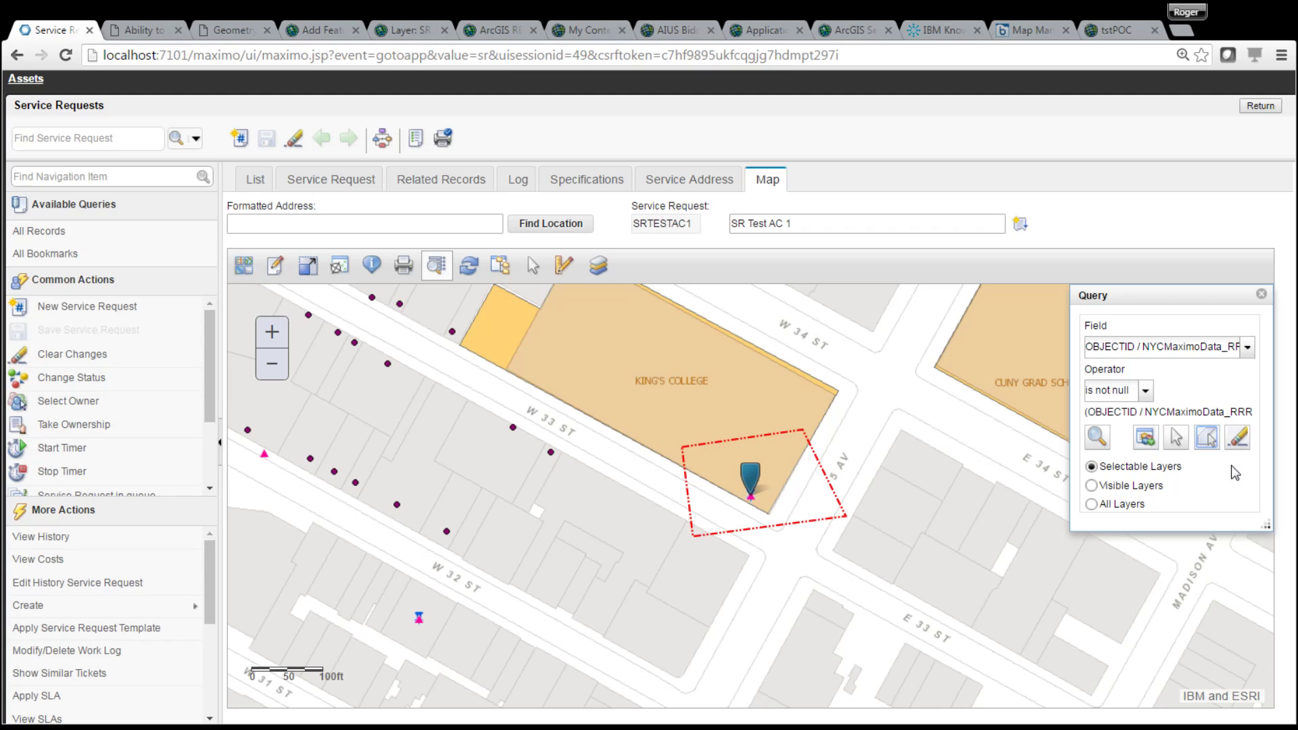
Step: Run the query on the drawn area and move the results window clear of the marker
{"action": "left_click", "coordinate": [1098, 438]}
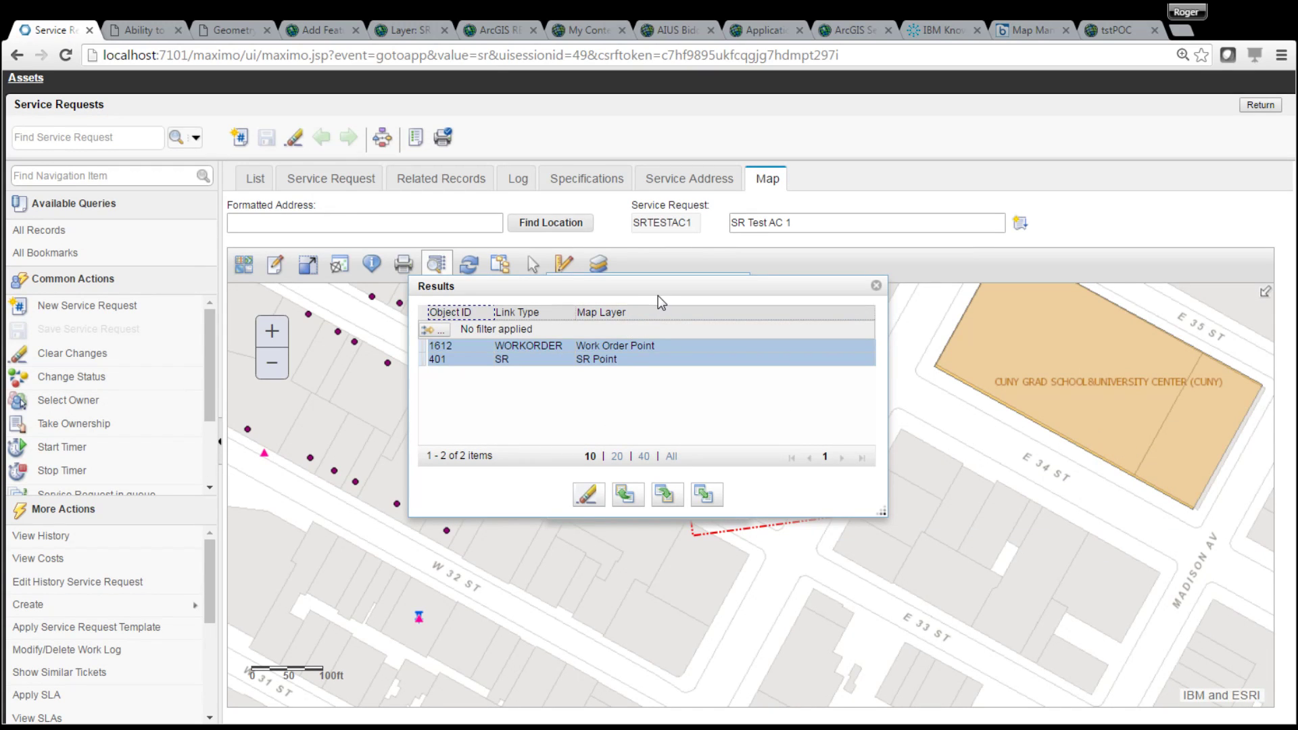
{"action": "left_click_drag", "start_coordinate": [666, 292], "coordinate": [1064, 426]}
{"action": "left_click", "coordinate": [738, 282]}
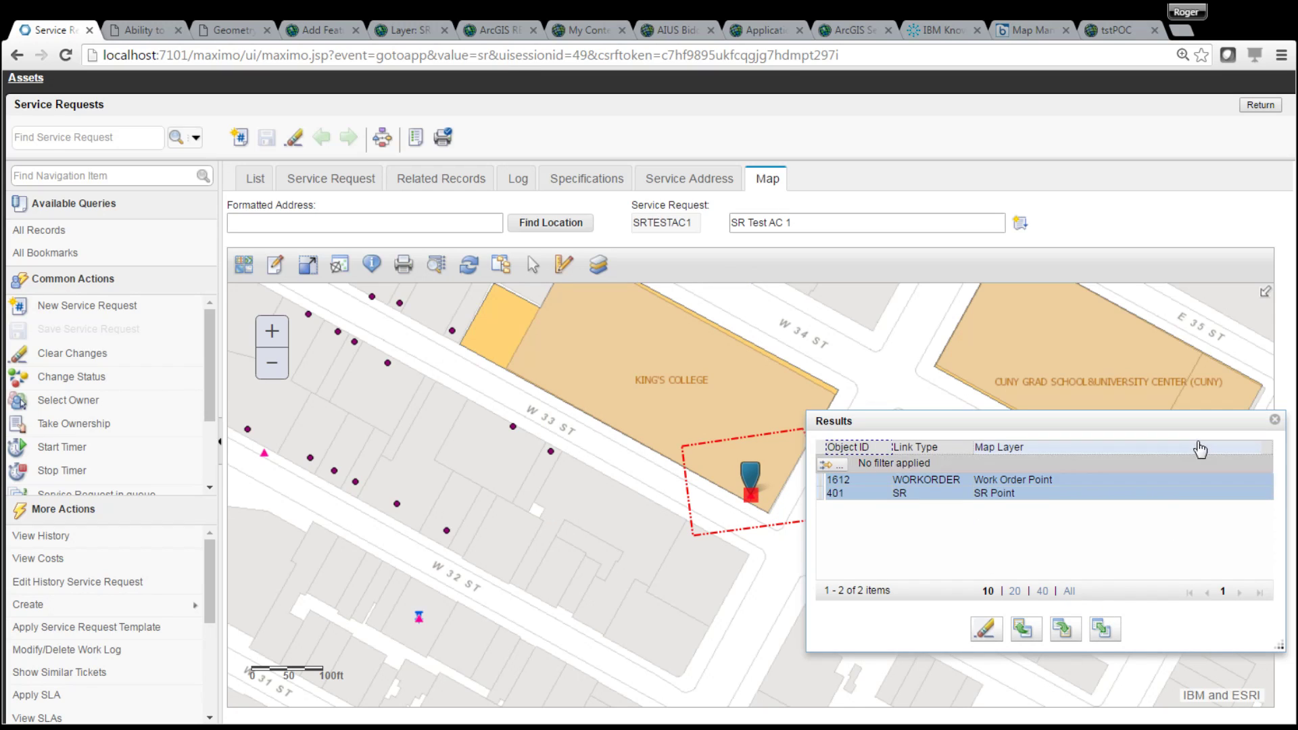
Step: Query the same area for the NYCWaterDistribution_RRR wMeter / wHydrant OBJECTID "is not null" and view the combined results
{"action": "left_click", "coordinate": [436, 264]}
{"action": "left_click_drag", "start_coordinate": [1187, 416], "coordinate": [1173, 486]}
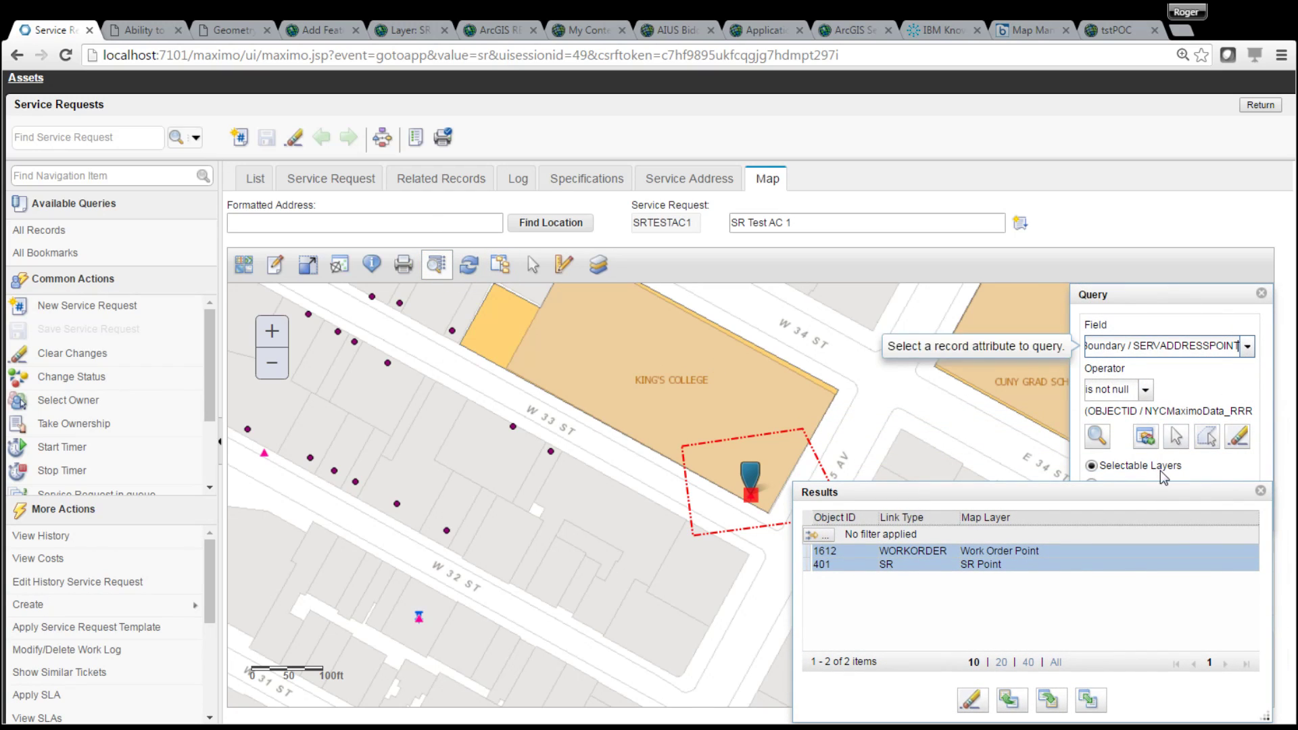
{"action": "left_click", "coordinate": [1260, 491]}
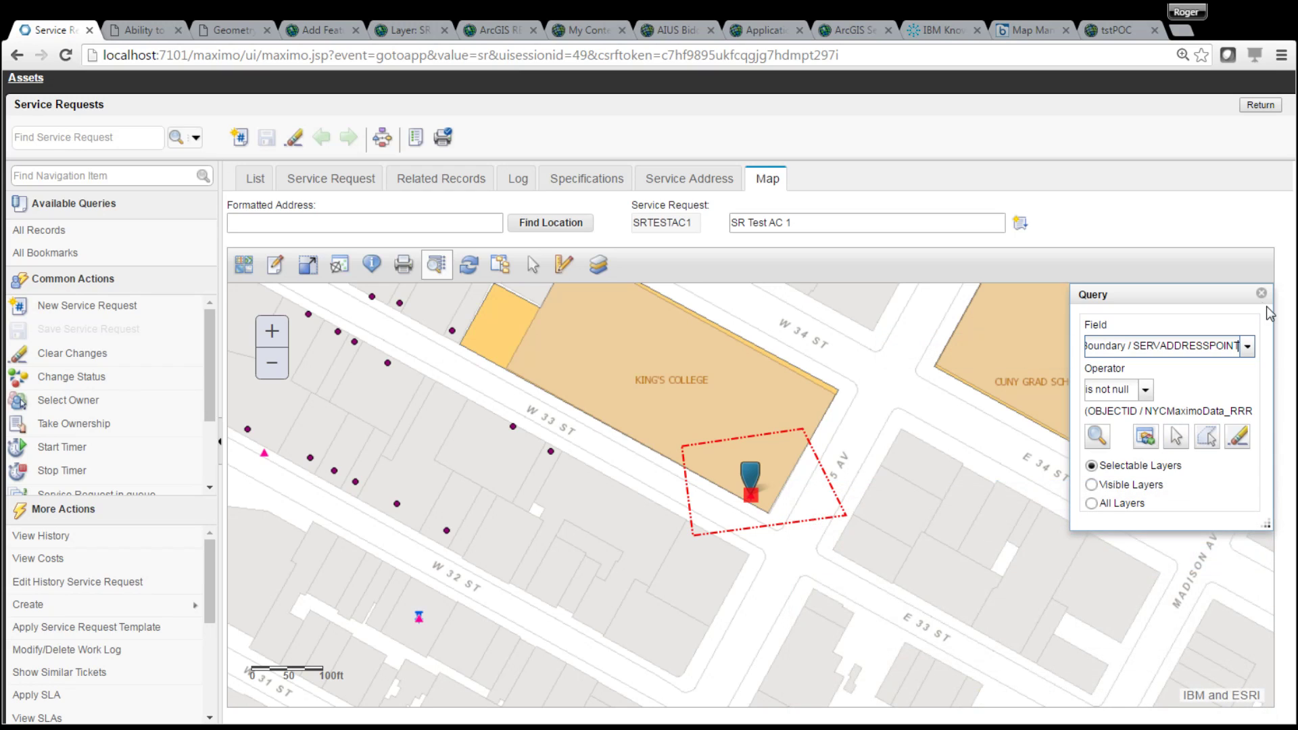
{"action": "left_click", "coordinate": [1252, 350]}
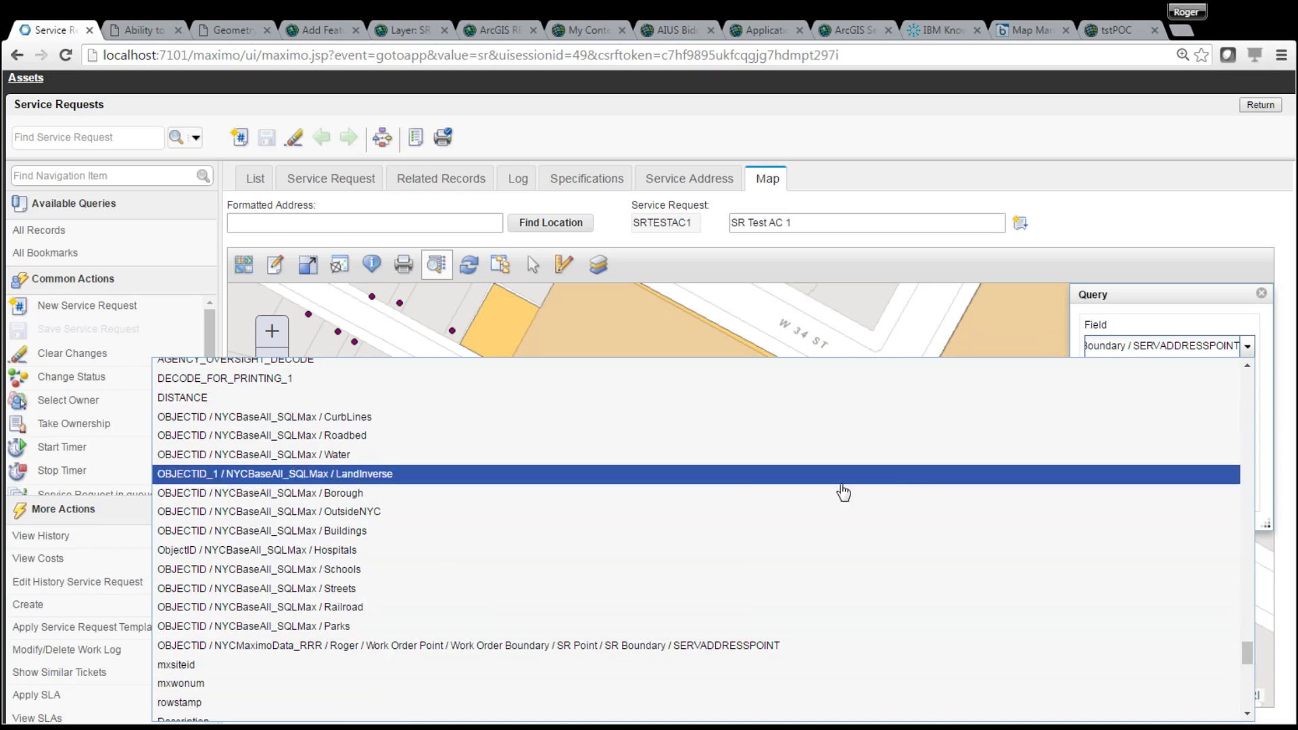
{"action": "left_click_drag", "start_coordinate": [1250, 653], "coordinate": [1250, 678]}
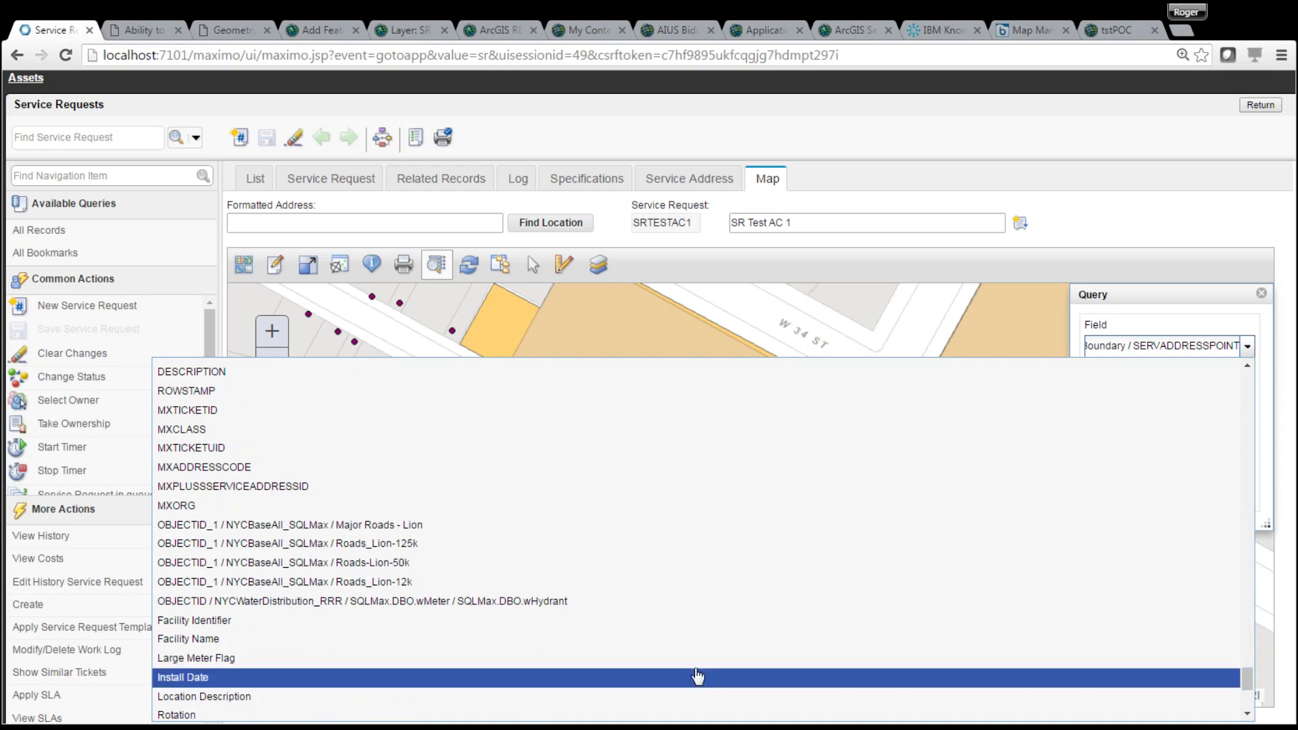
{"action": "left_click", "coordinate": [493, 607]}
{"action": "left_click", "coordinate": [1147, 395]}
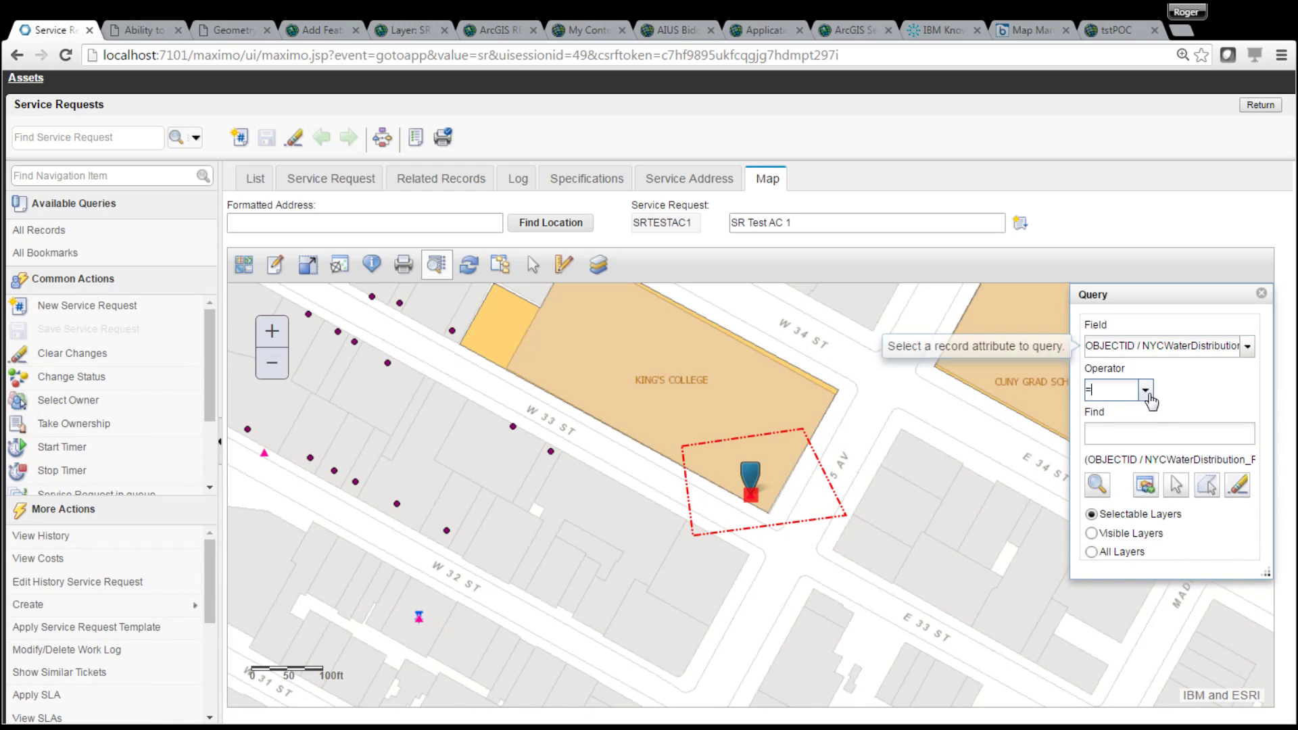
{"action": "left_click", "coordinate": [1151, 398]}
{"action": "left_click", "coordinate": [1122, 548]}
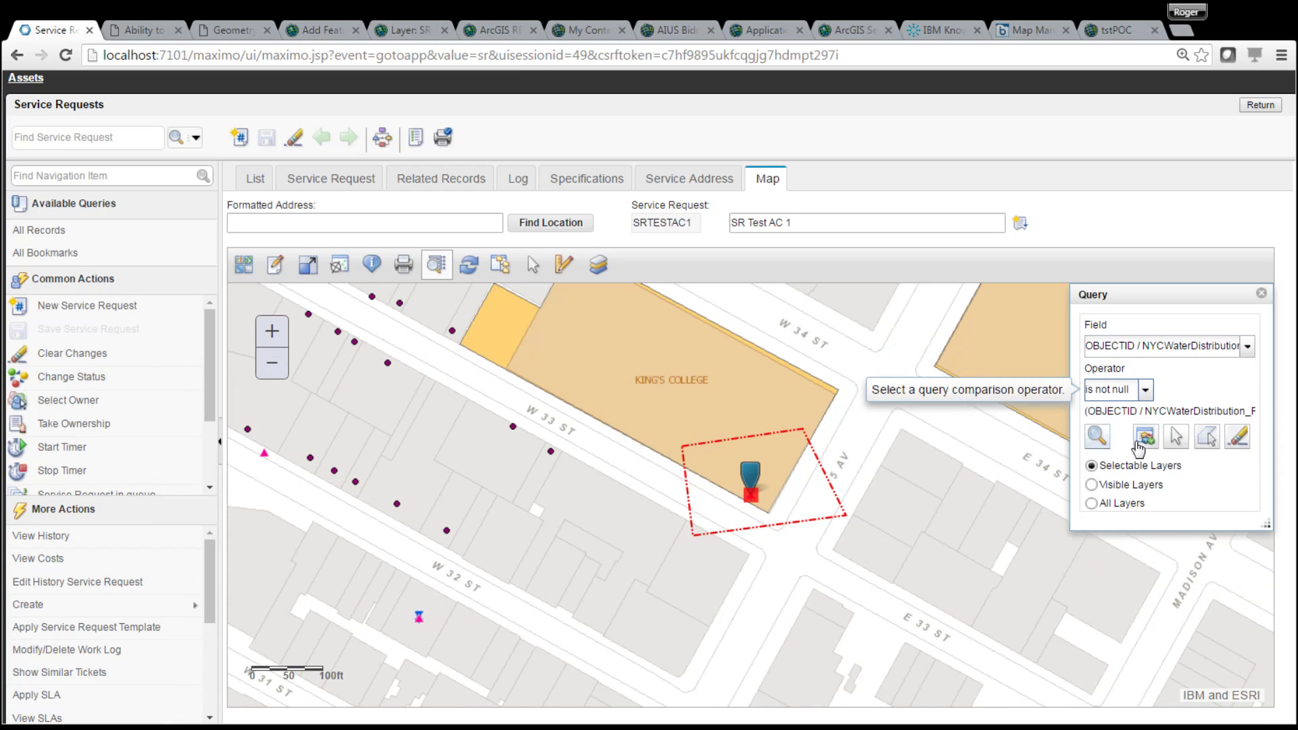
{"action": "left_click", "coordinate": [1097, 438]}
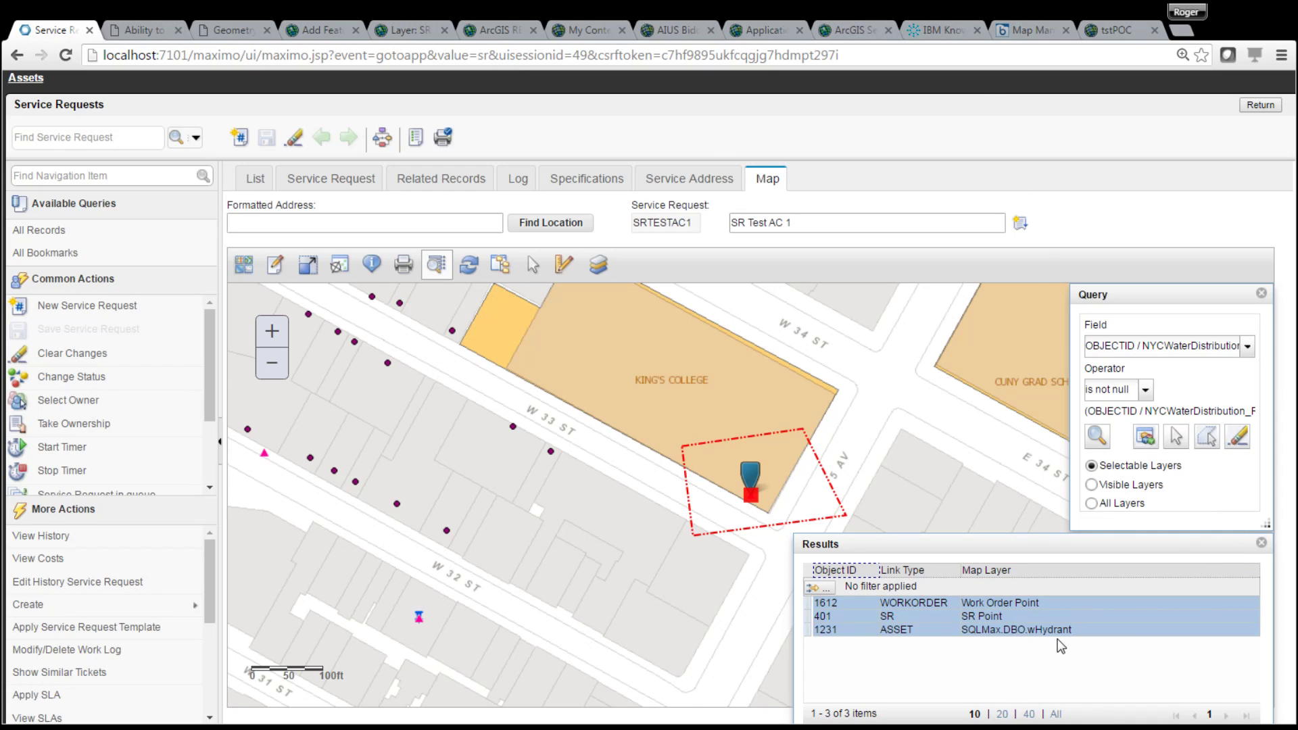
{"action": "left_click_drag", "start_coordinate": [1061, 542], "coordinate": [1017, 435]}
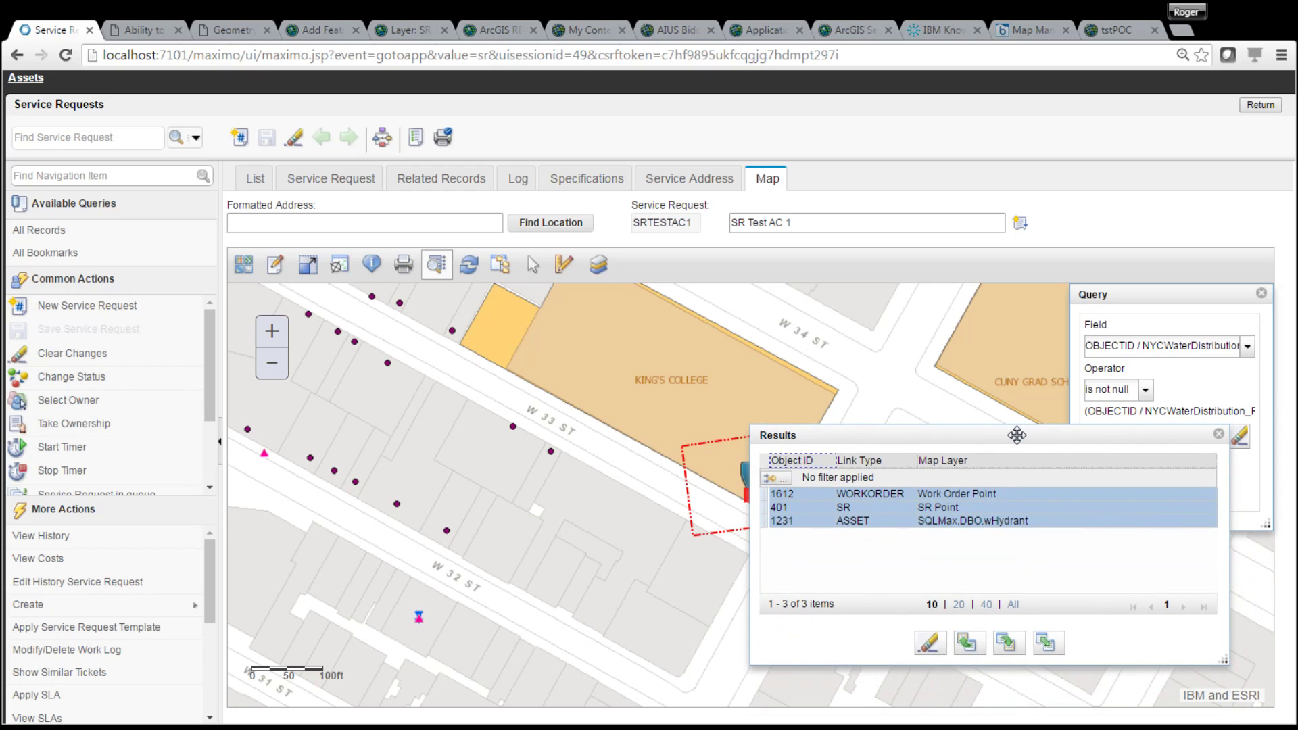
Step: Clear the query results, then clear the query criteria and drawn area from the map and close the Query tool
{"action": "left_click", "coordinate": [931, 644]}
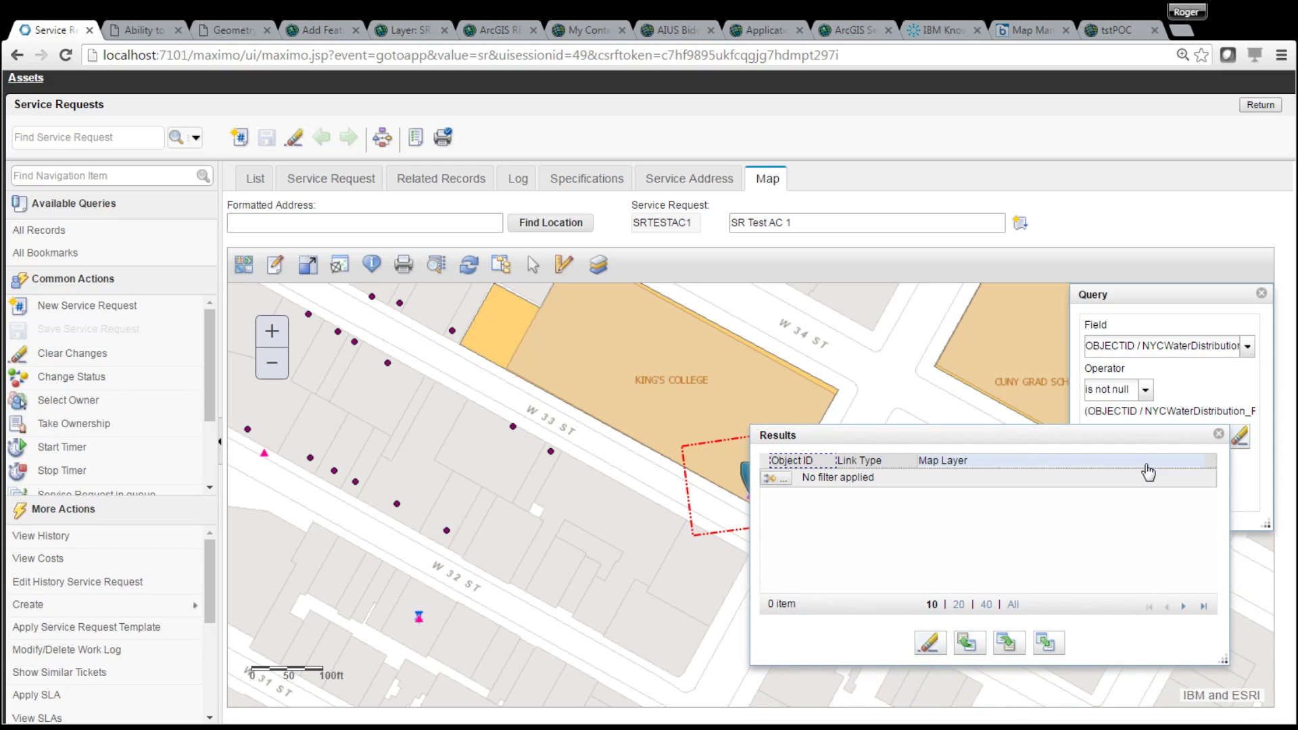
{"action": "left_click", "coordinate": [1218, 433]}
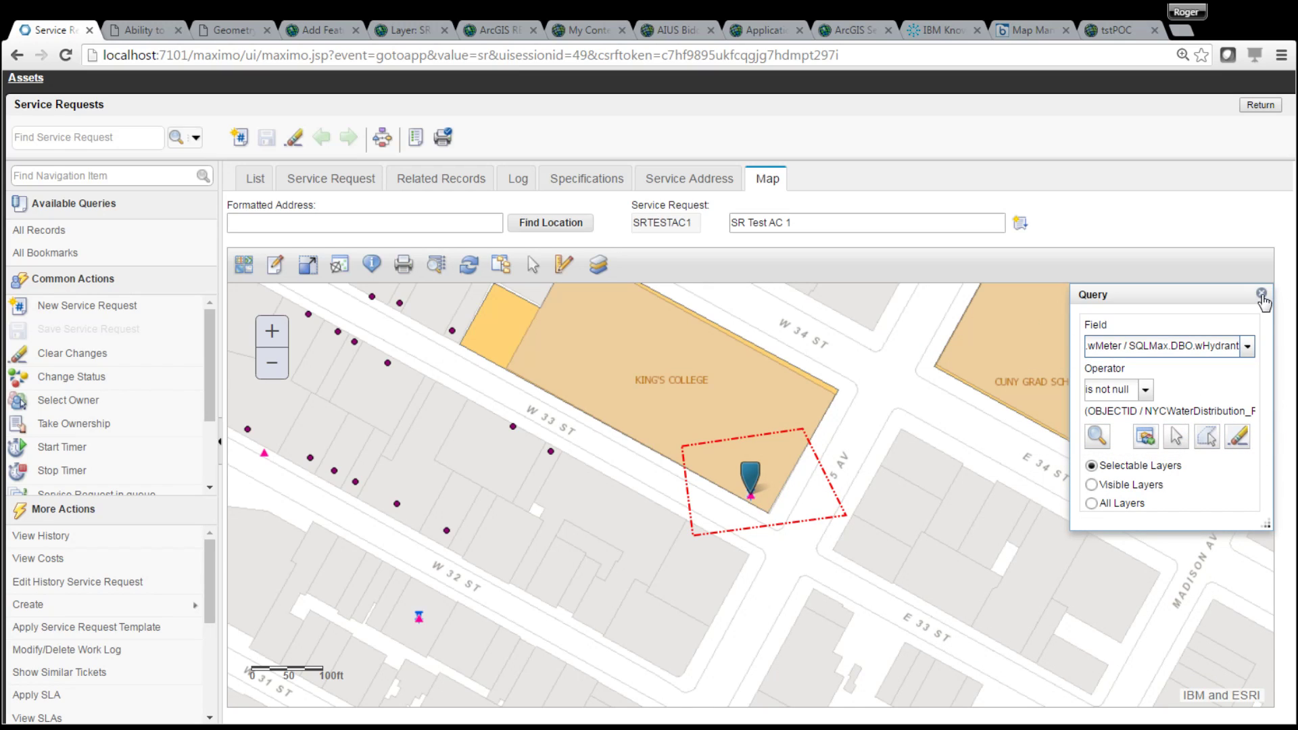
{"action": "left_click", "coordinate": [1261, 295]}
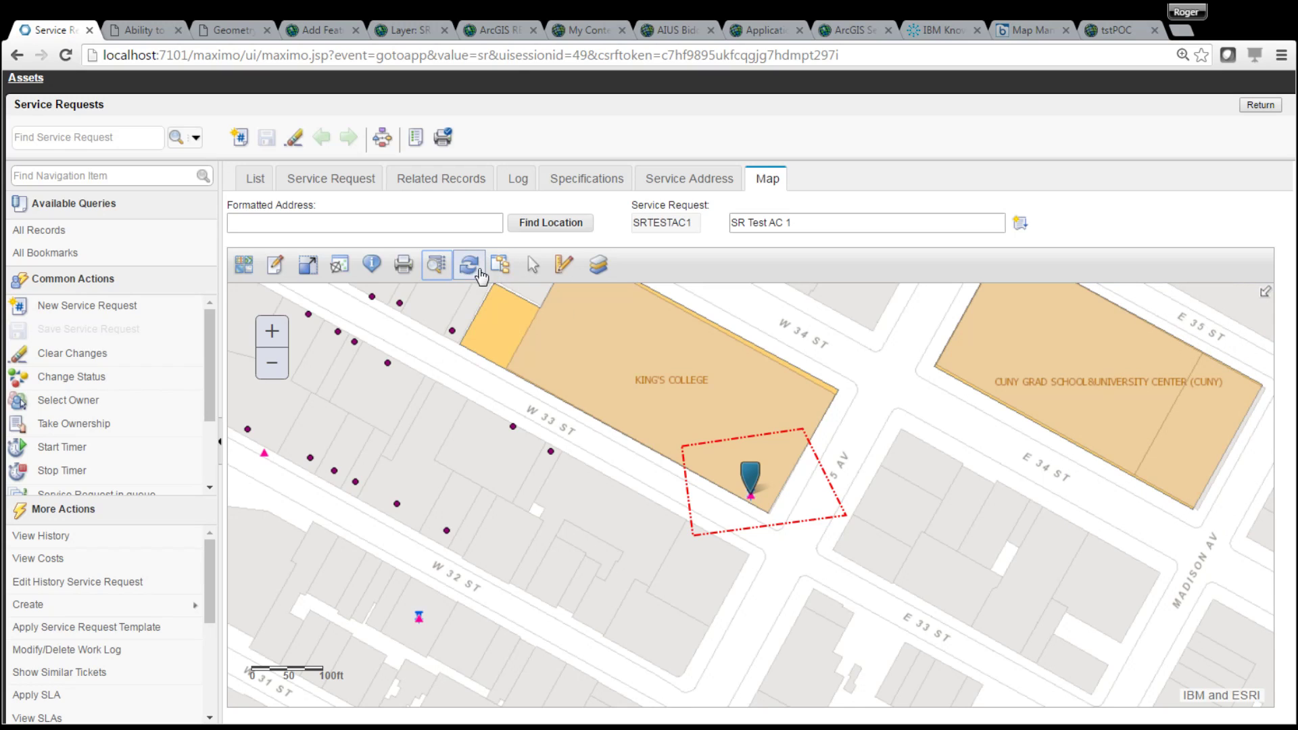
{"action": "left_click", "coordinate": [440, 270]}
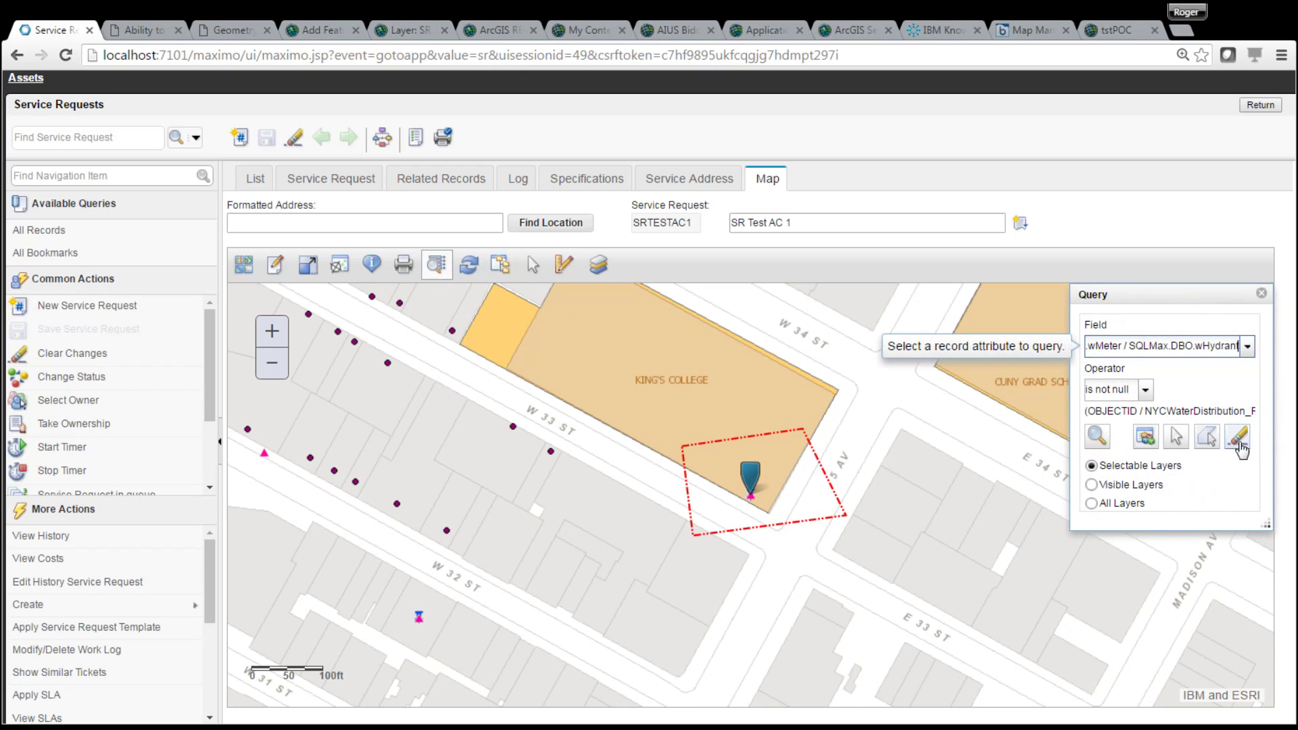
{"action": "left_click", "coordinate": [1237, 474]}
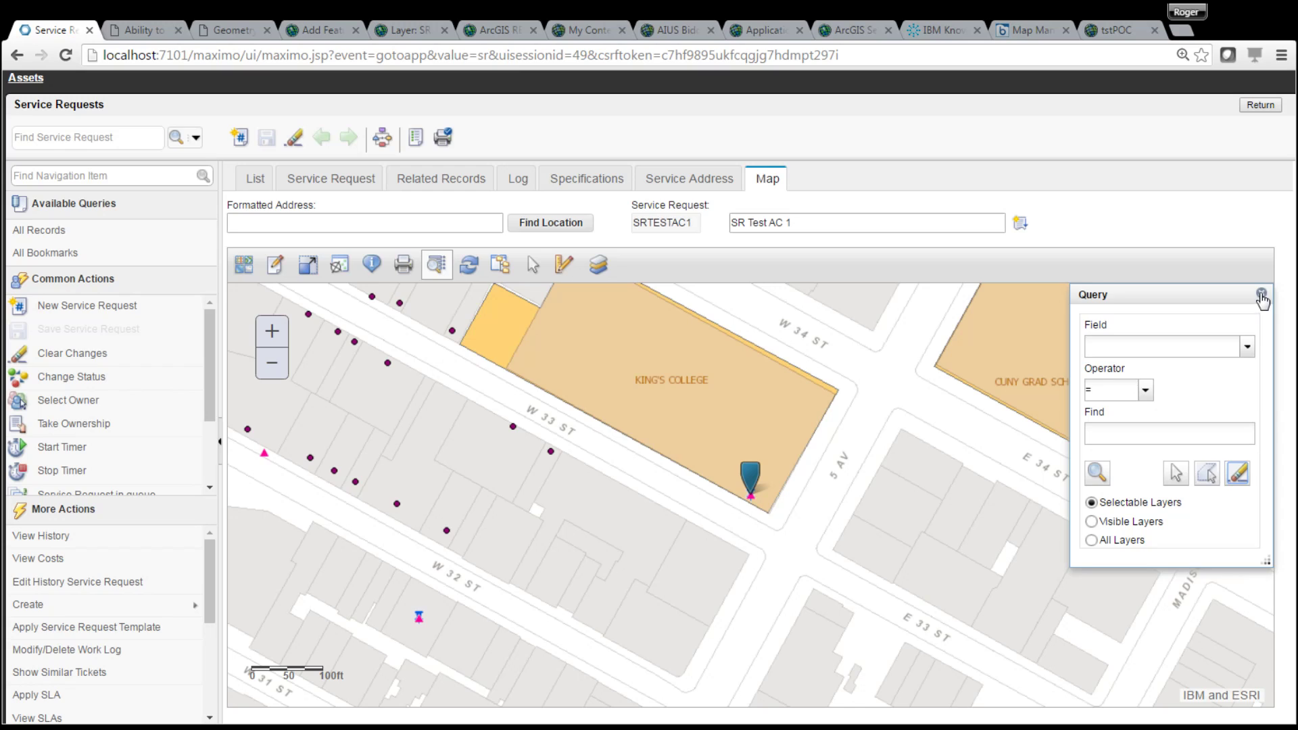
{"action": "left_click", "coordinate": [1261, 294]}
Step: Identify the features under the service request's marker, step through the layers to SR Point, and close the Identify tool
{"action": "left_click", "coordinate": [371, 264]}
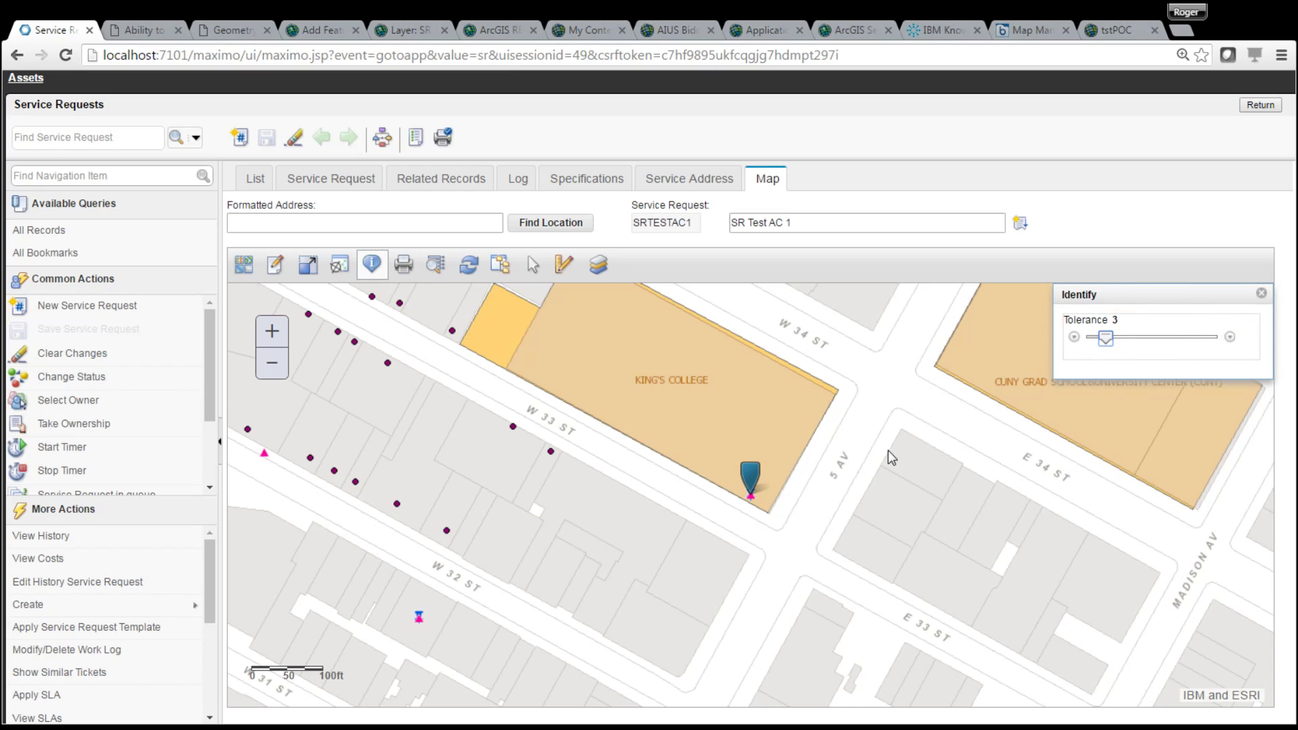
{"action": "left_click", "coordinate": [752, 500]}
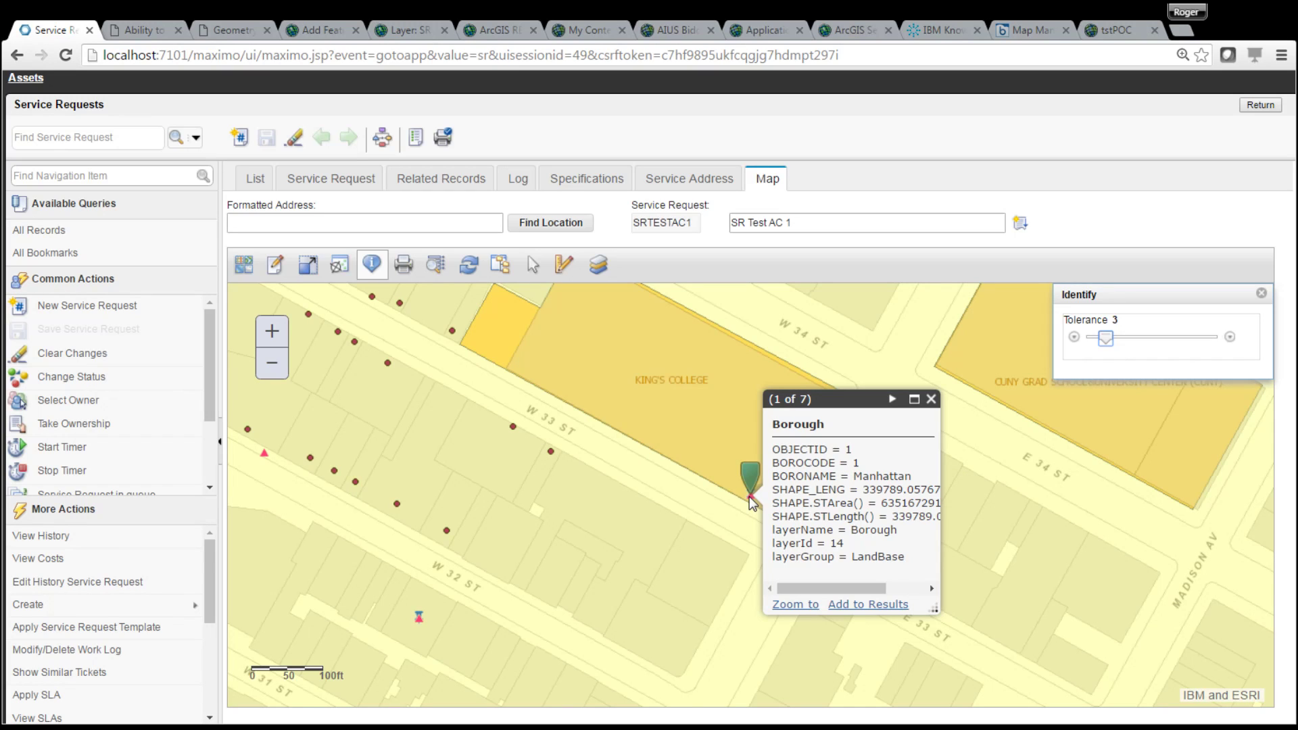
{"action": "left_click", "coordinate": [892, 398]}
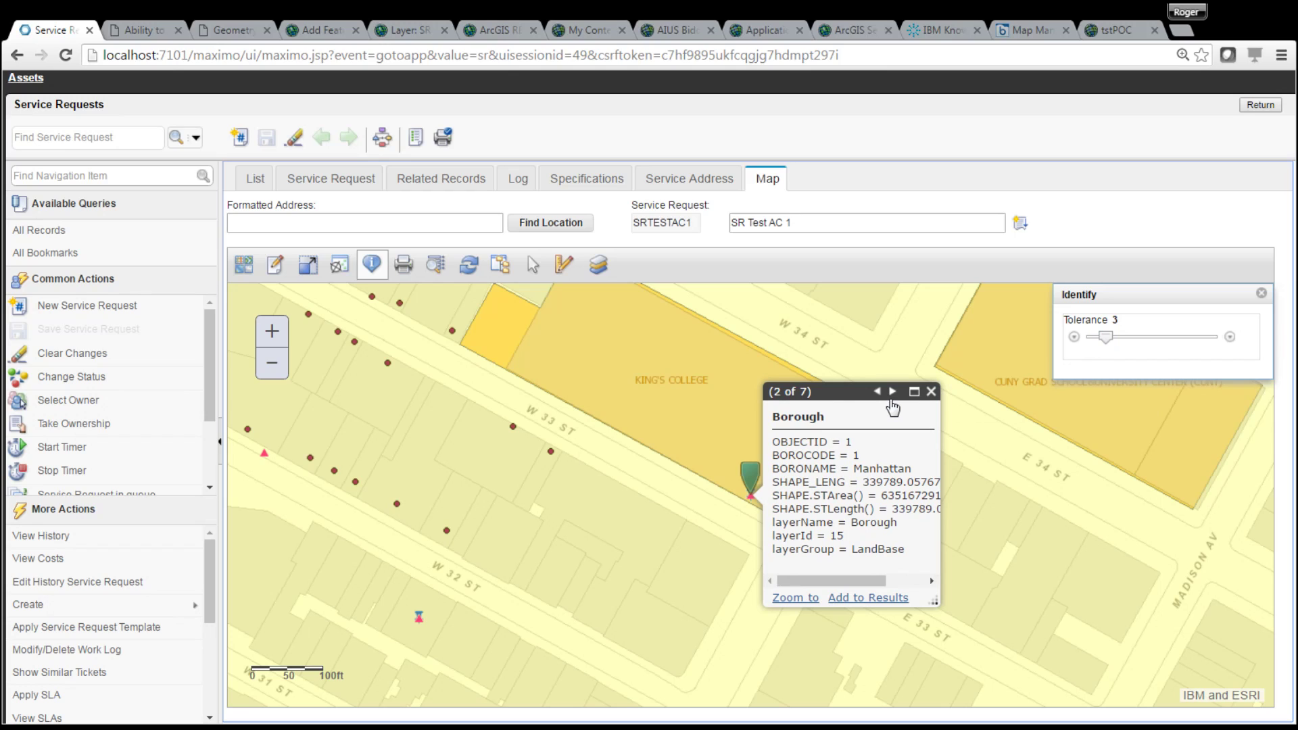
{"action": "left_click", "coordinate": [893, 399]}
{"action": "left_click", "coordinate": [892, 404]}
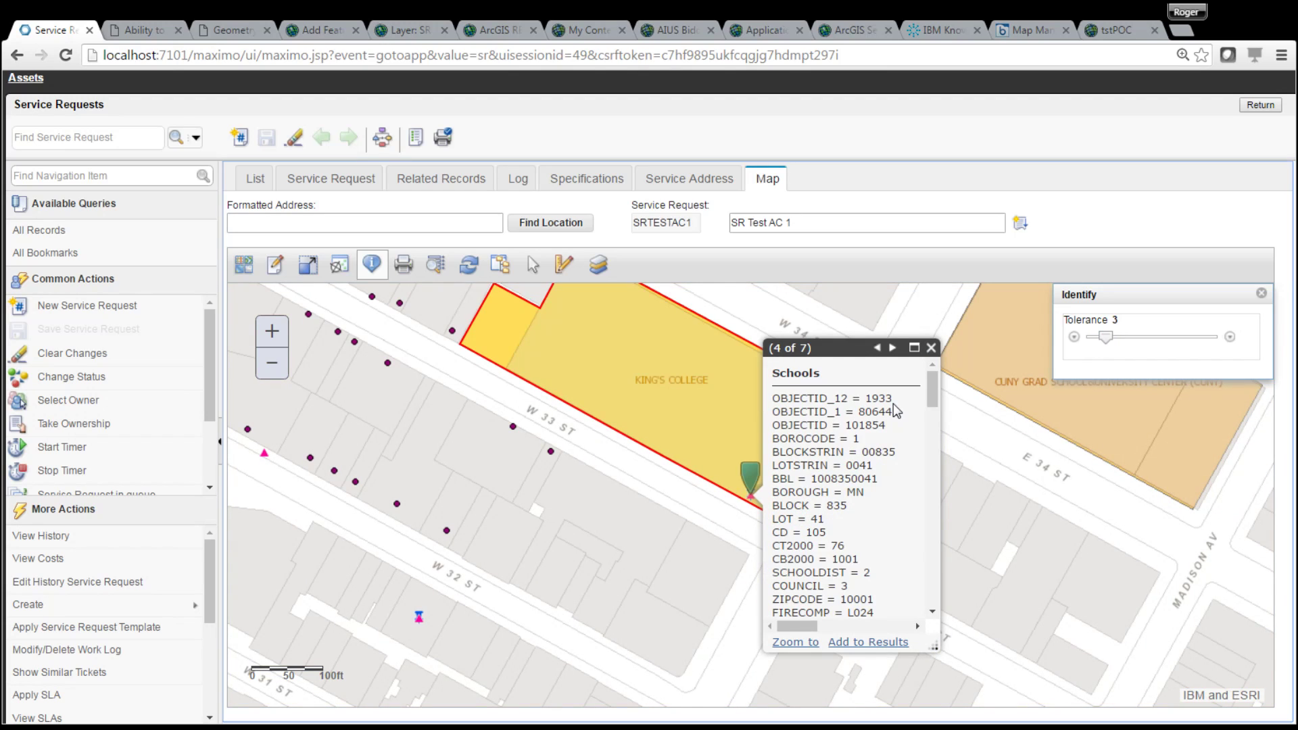
{"action": "left_click", "coordinate": [892, 348]}
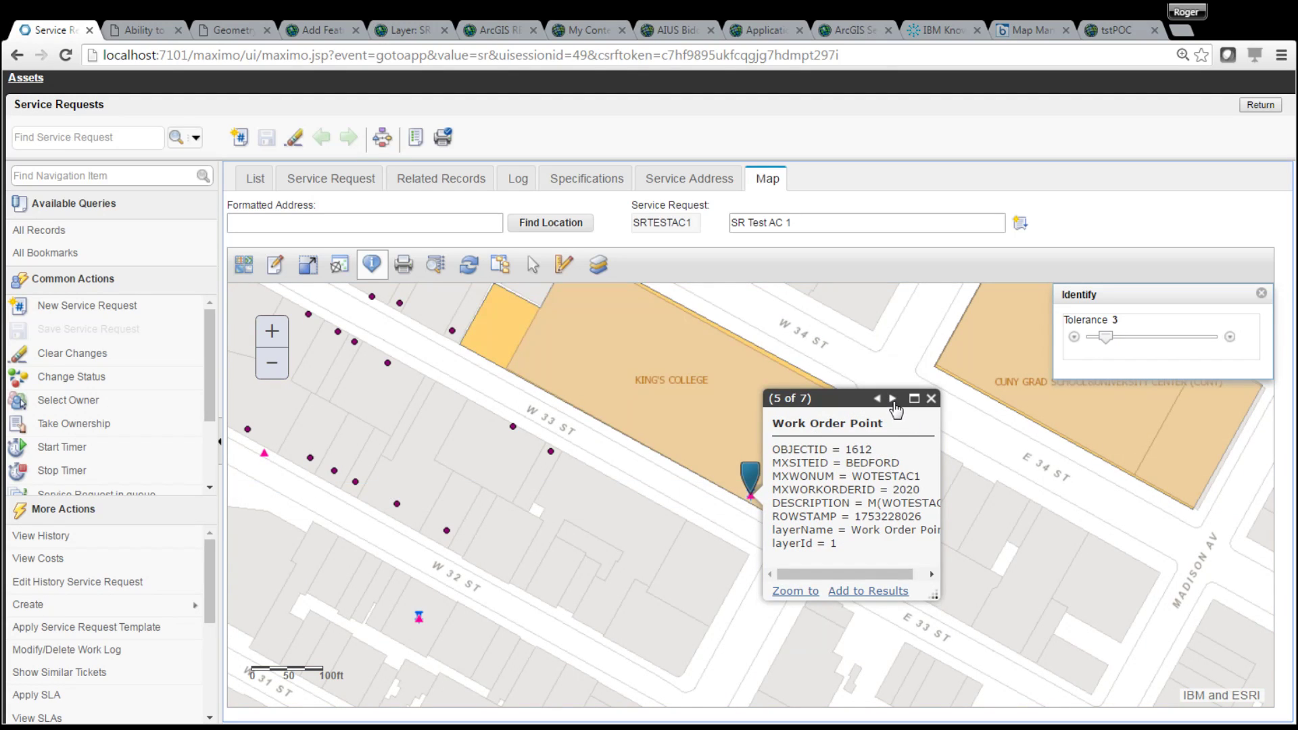
{"action": "left_click", "coordinate": [893, 400]}
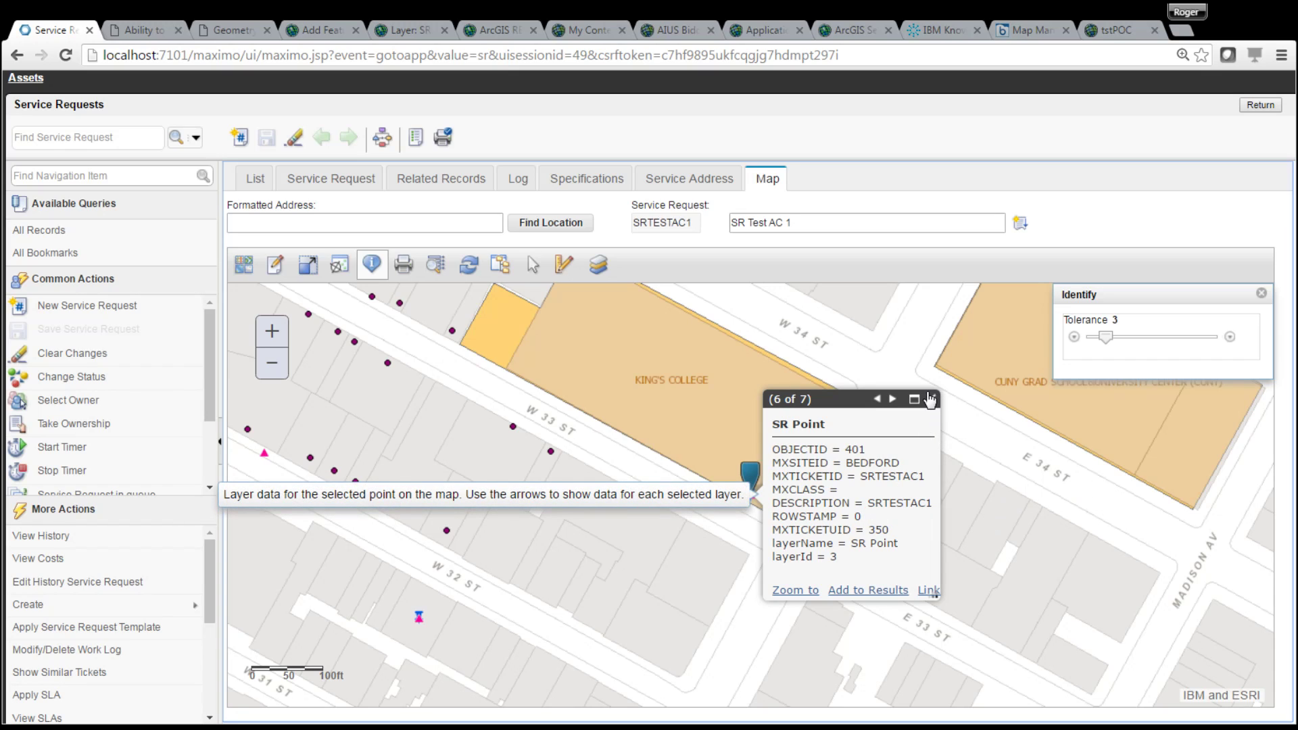
{"action": "left_click", "coordinate": [931, 400]}
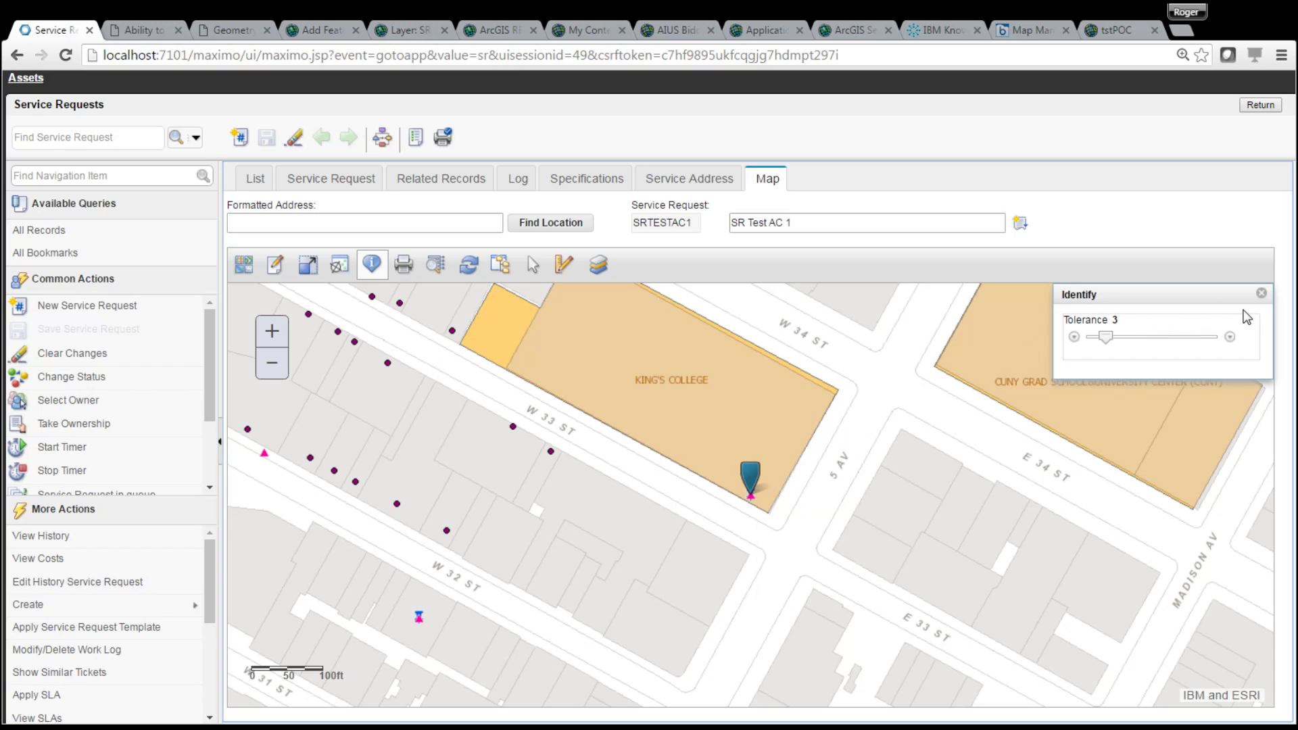
{"action": "left_click", "coordinate": [1262, 292]}
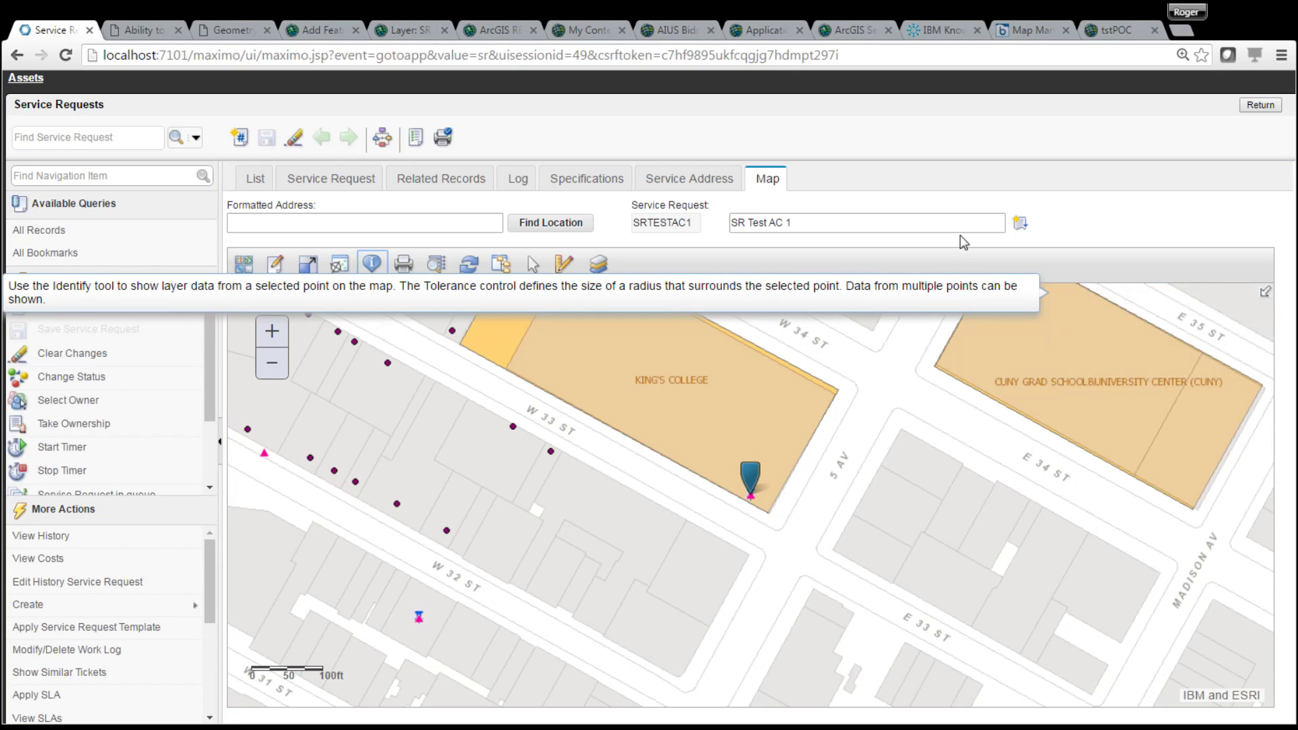
Step: Return from the service request to the asset, switch to the Map Manager application and open its advanced settings
{"action": "left_click", "coordinate": [1260, 105]}
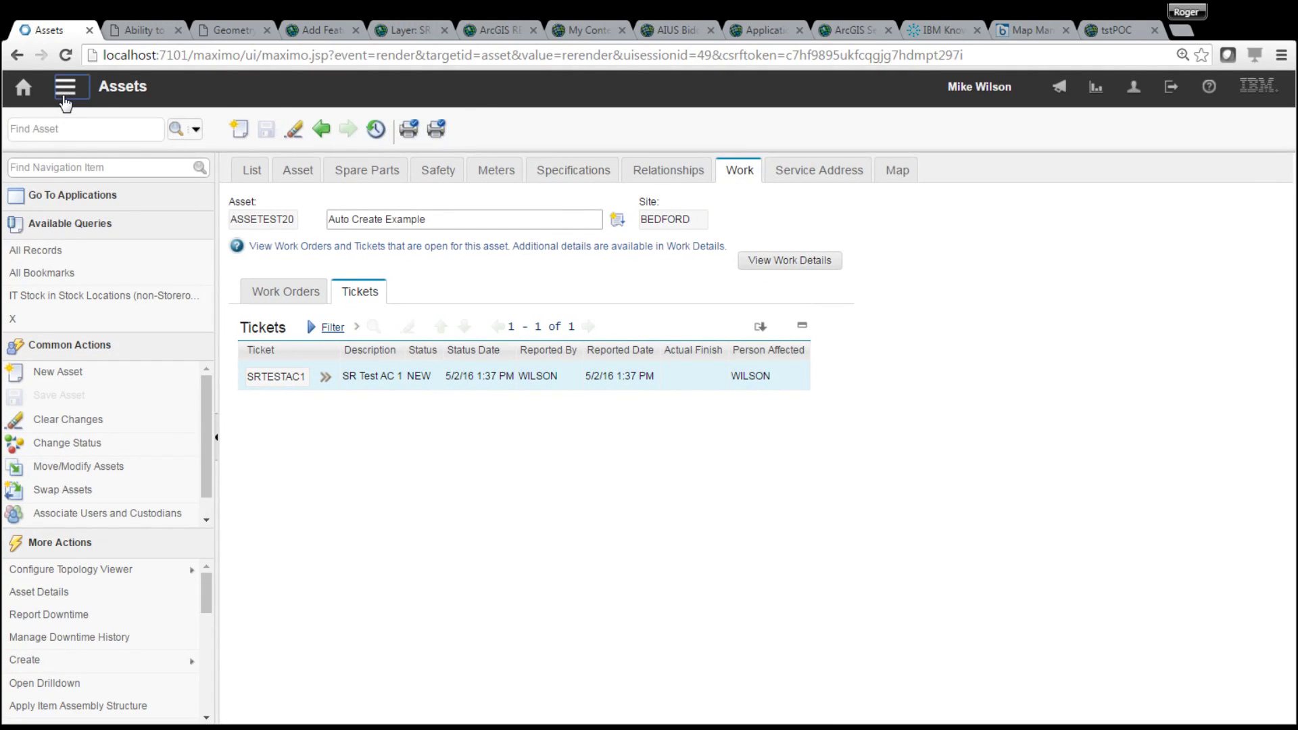
{"action": "left_click", "coordinate": [65, 98]}
{"action": "left_click", "coordinate": [321, 128]}
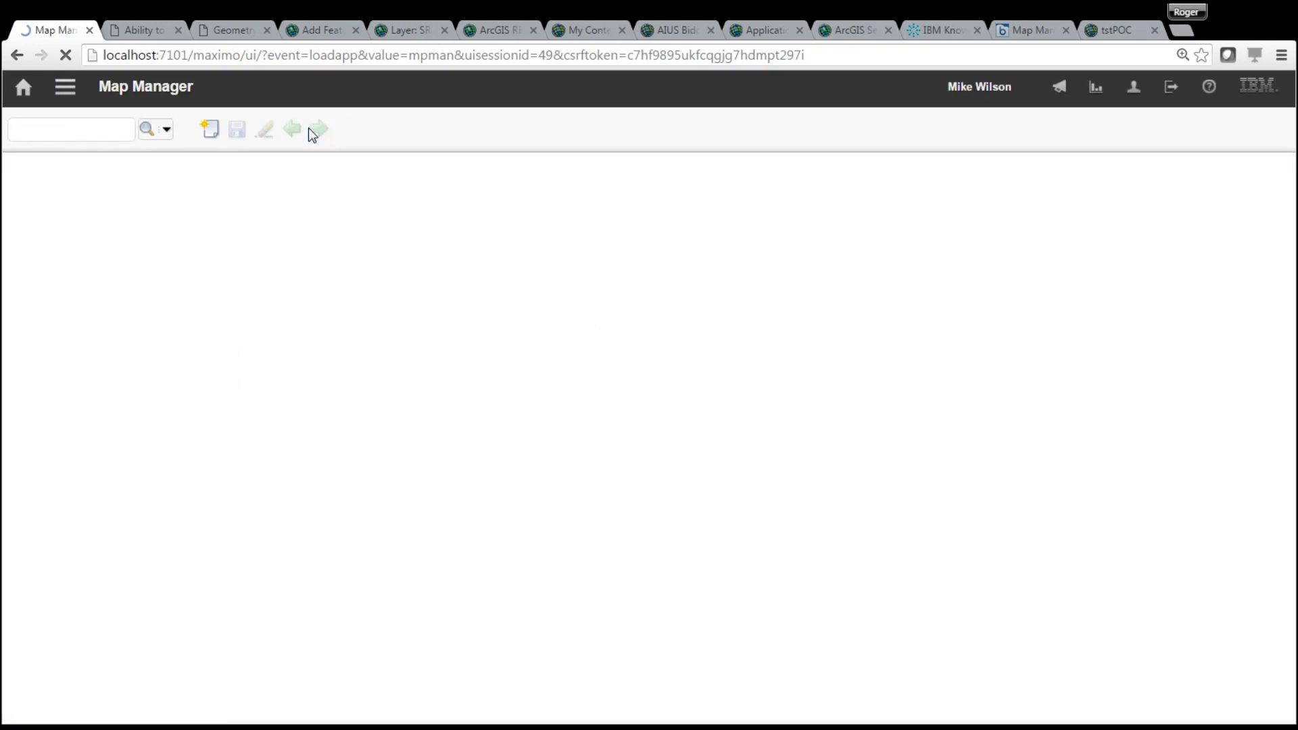
{"action": "left_click", "coordinate": [321, 177]}
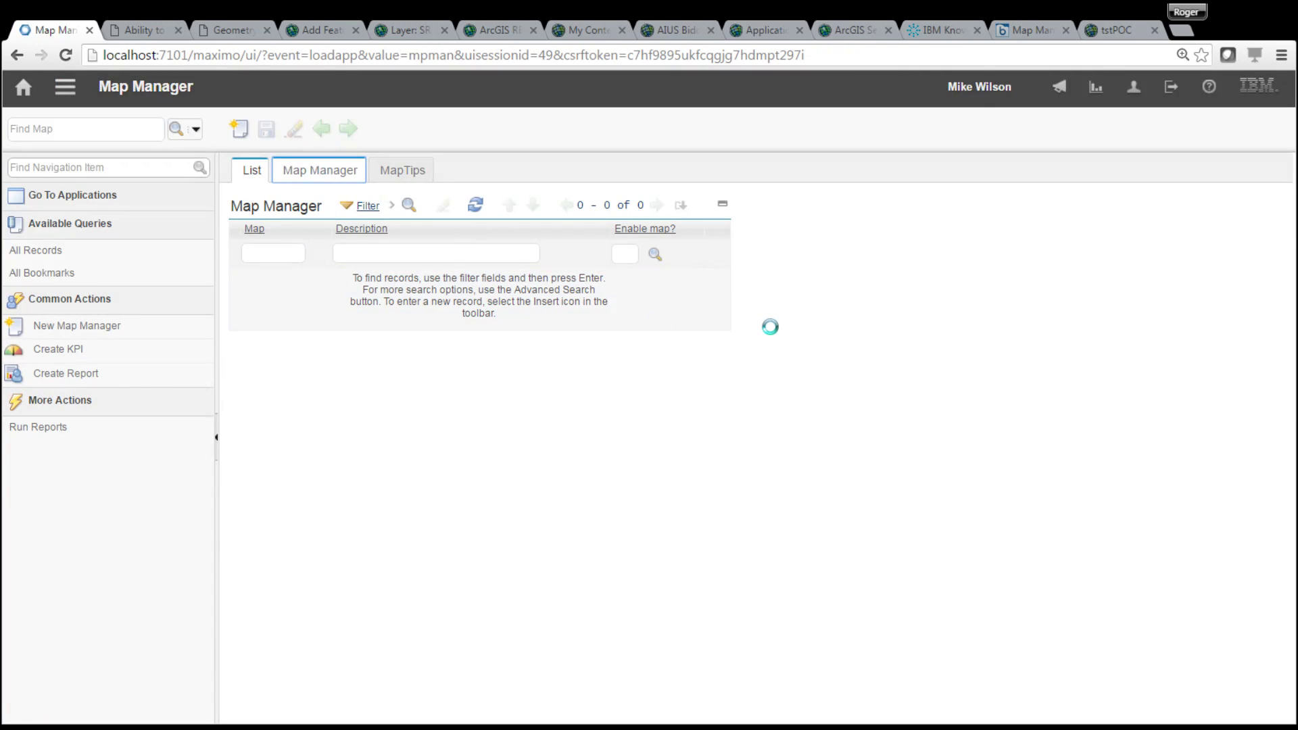
{"action": "left_click", "coordinate": [594, 172]}
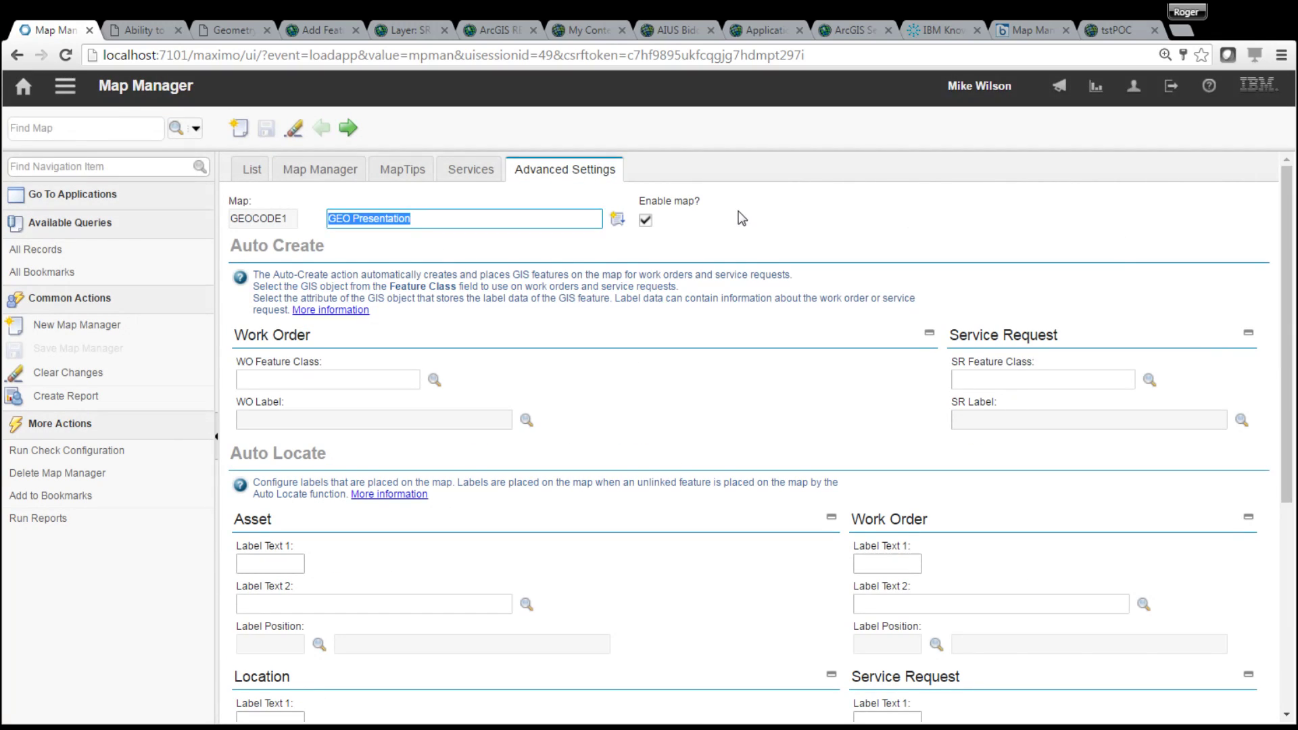
Step: Open the MAP1 map record and examine its advanced settings for Auto Create feature classes and Auto Locate labels
{"action": "left_click", "coordinate": [355, 175]}
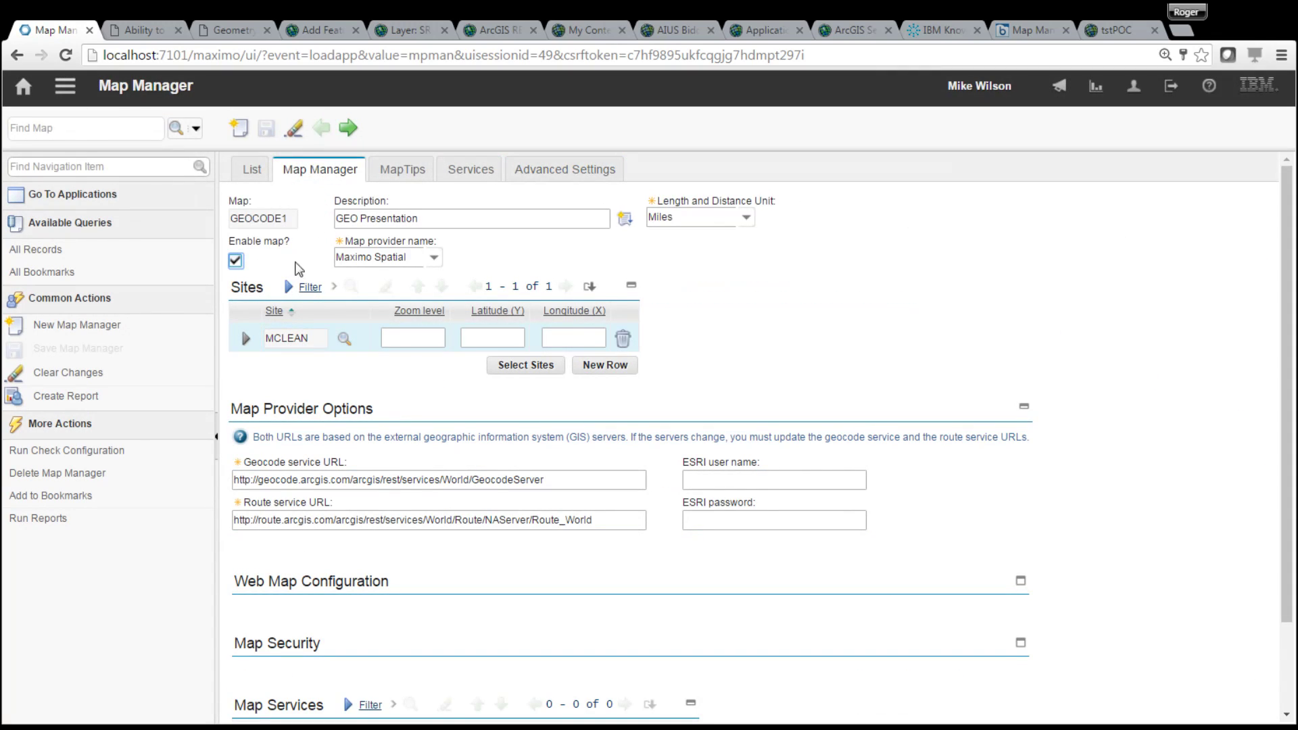
{"action": "left_click", "coordinate": [250, 169]}
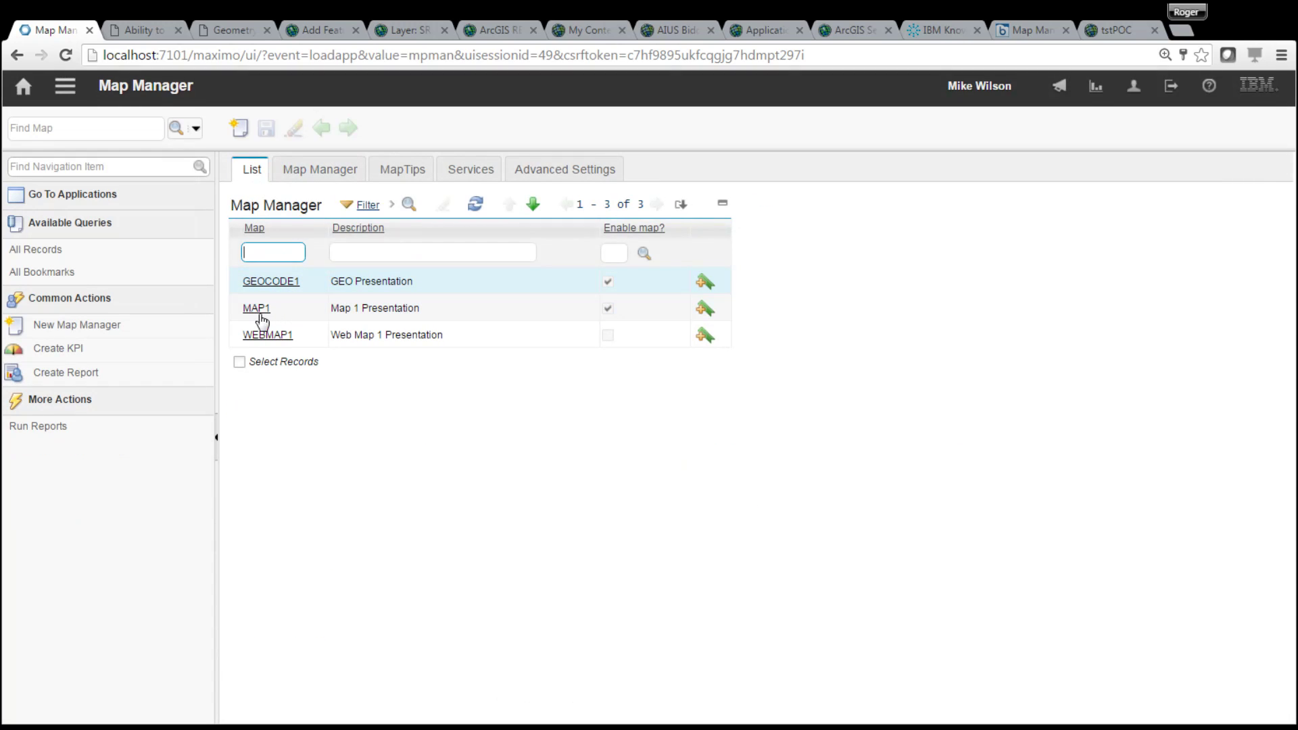
{"action": "left_click", "coordinate": [256, 308]}
{"action": "left_click", "coordinate": [597, 174]}
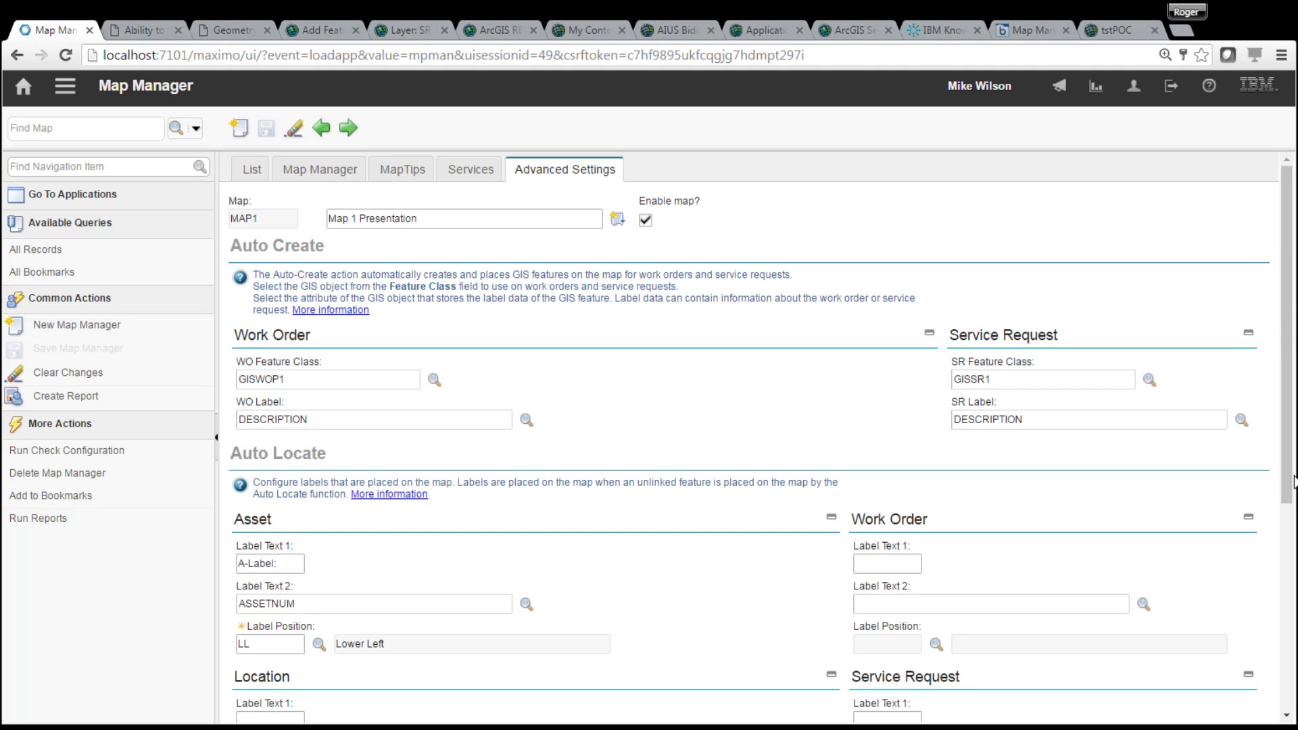
{"action": "scroll", "coordinate": [1287, 481], "scroll_direction": "down", "scroll_amount": 3}
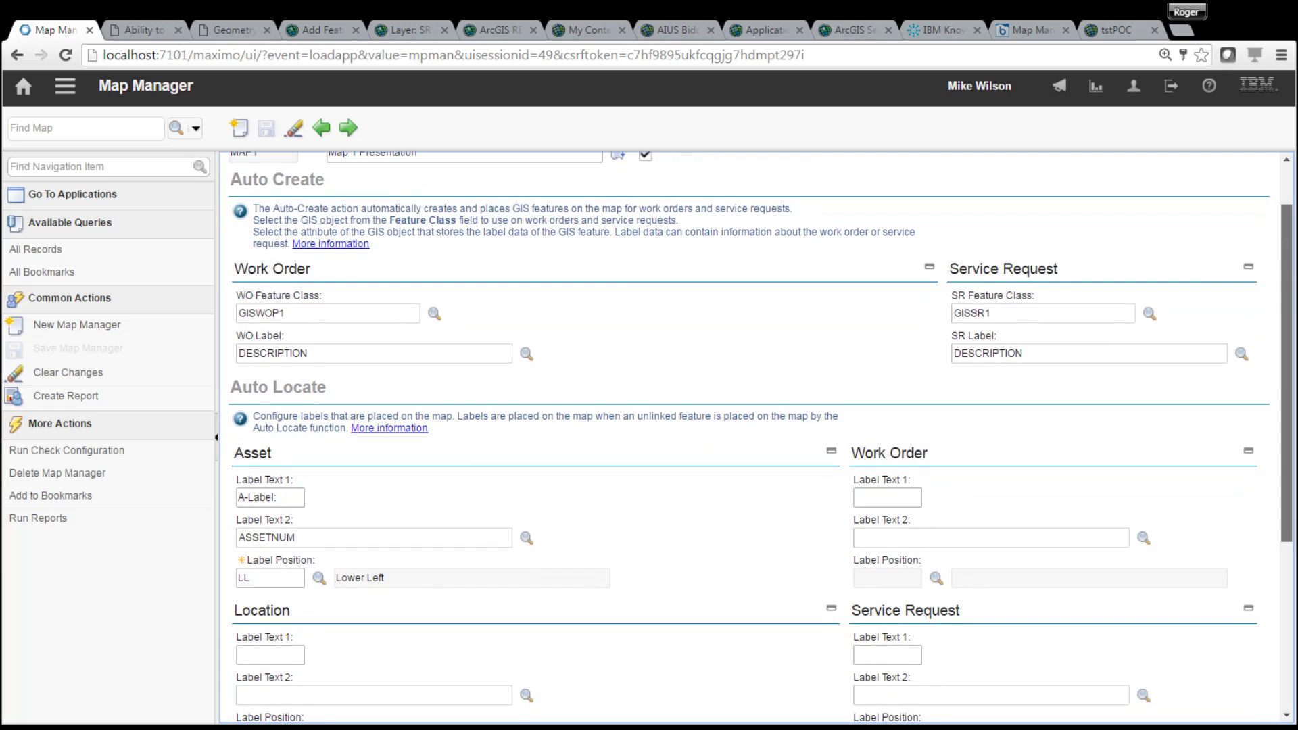
{"action": "scroll", "coordinate": [757, 438], "scroll_direction": "down", "scroll_amount": 5}
{"action": "scroll", "coordinate": [1290, 635], "scroll_direction": "down", "scroll_amount": 2}
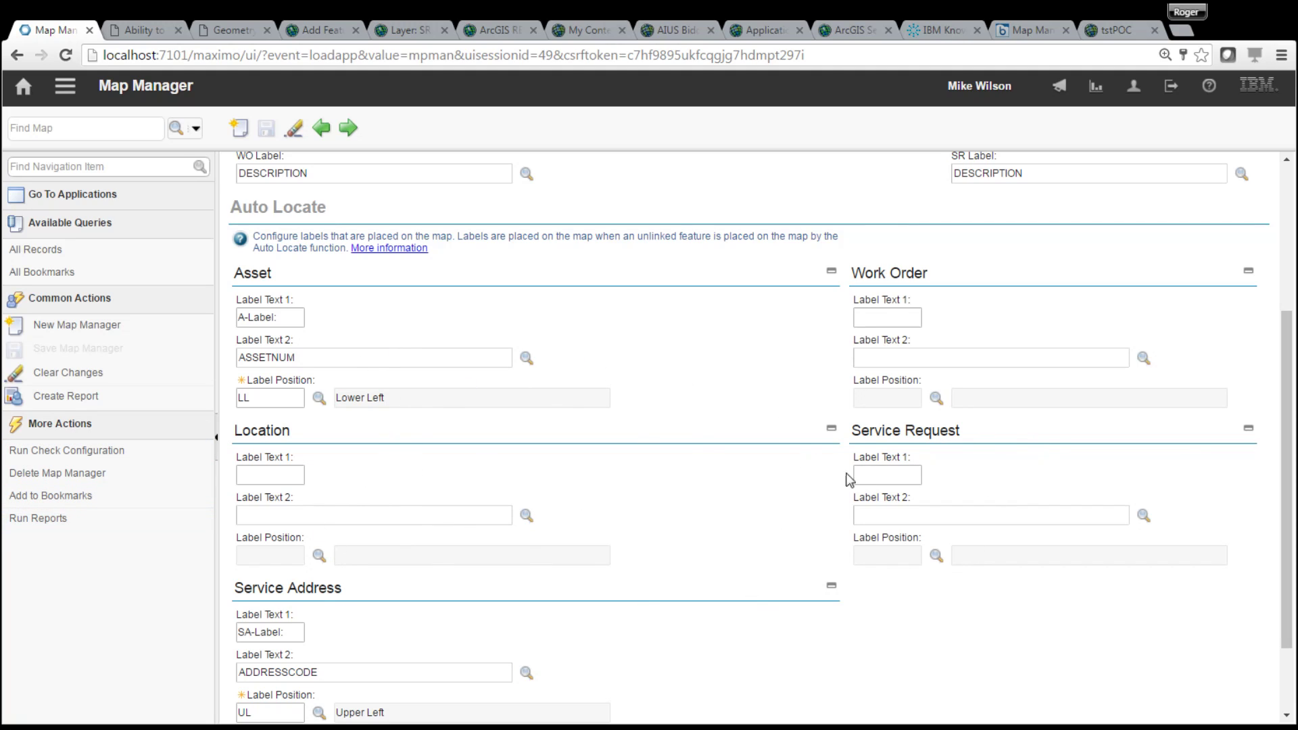
{"action": "left_click_drag", "start_coordinate": [1287, 596], "coordinate": [1287, 530]}
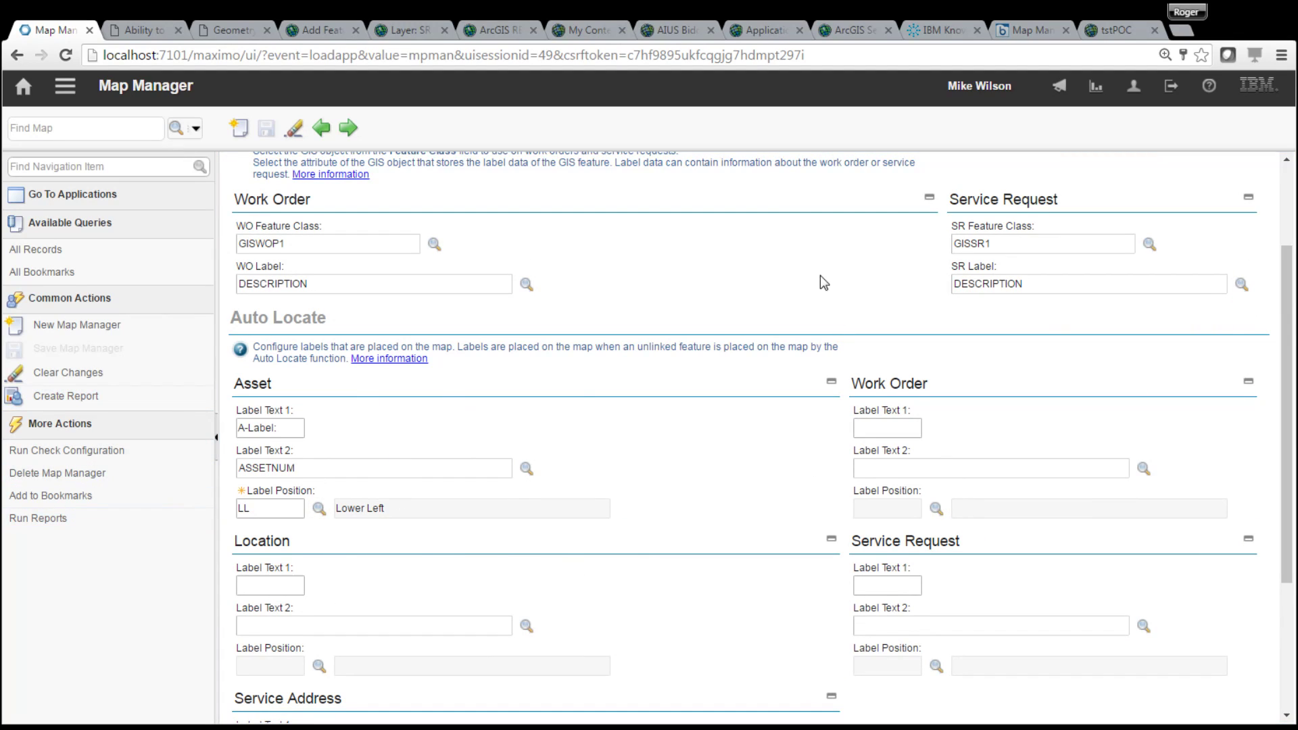
{"action": "left_click_drag", "start_coordinate": [1287, 323], "coordinate": [1287, 242]}
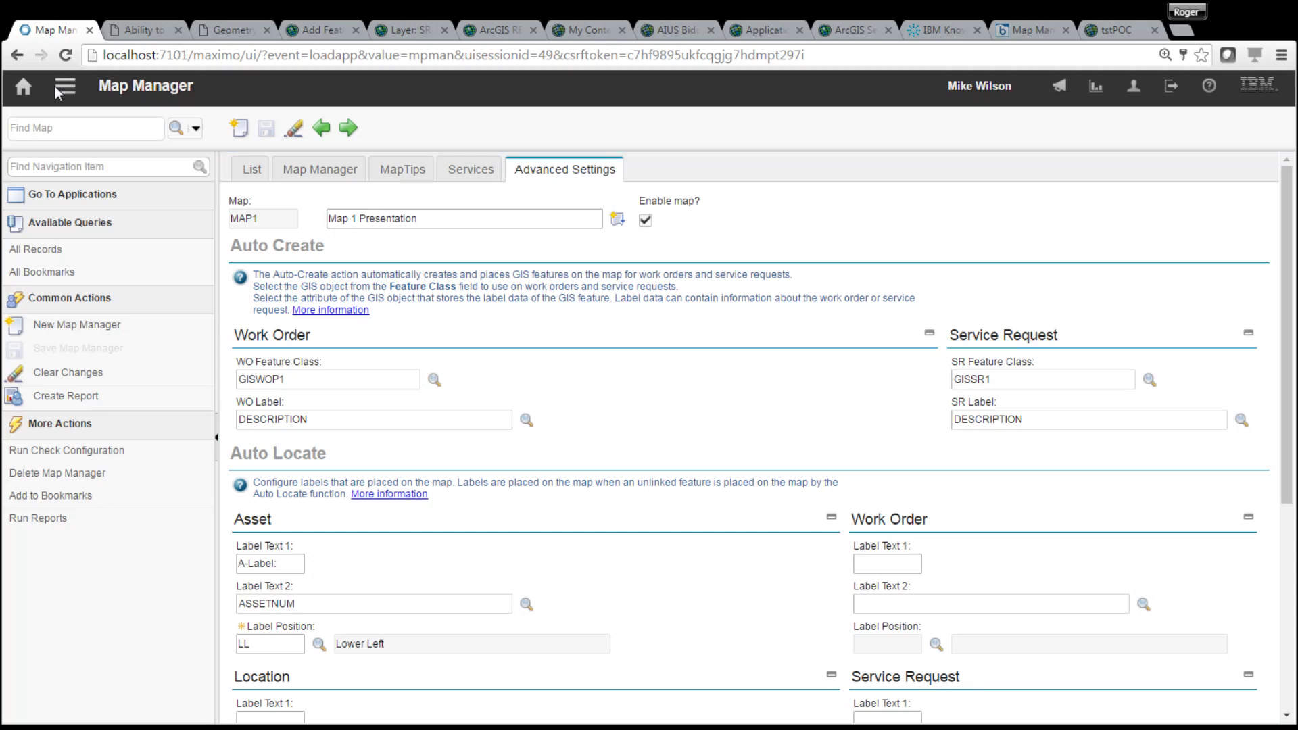
Step: Switch to the Assets application, filter the assets by "test" and open ASSETTEST3
{"action": "left_click", "coordinate": [65, 86]}
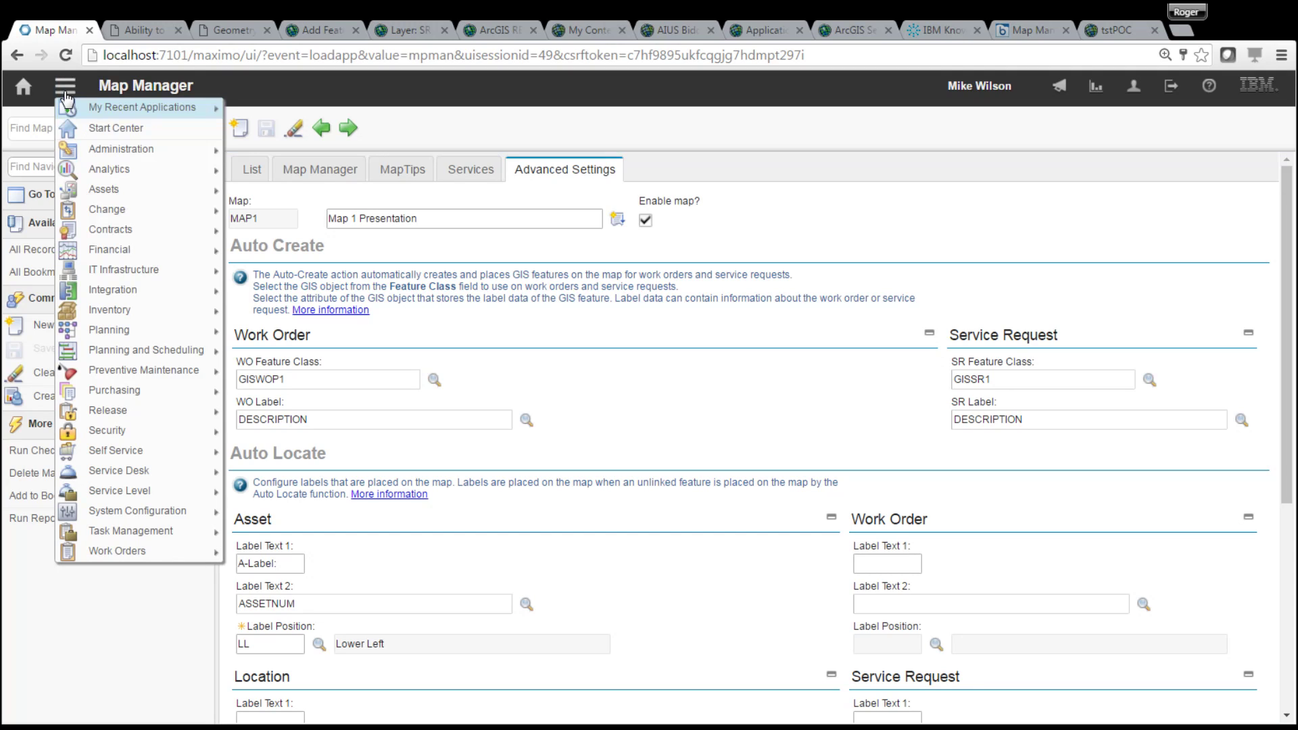
{"action": "mouse_move", "coordinate": [190, 114]}
{"action": "left_click", "coordinate": [298, 127]}
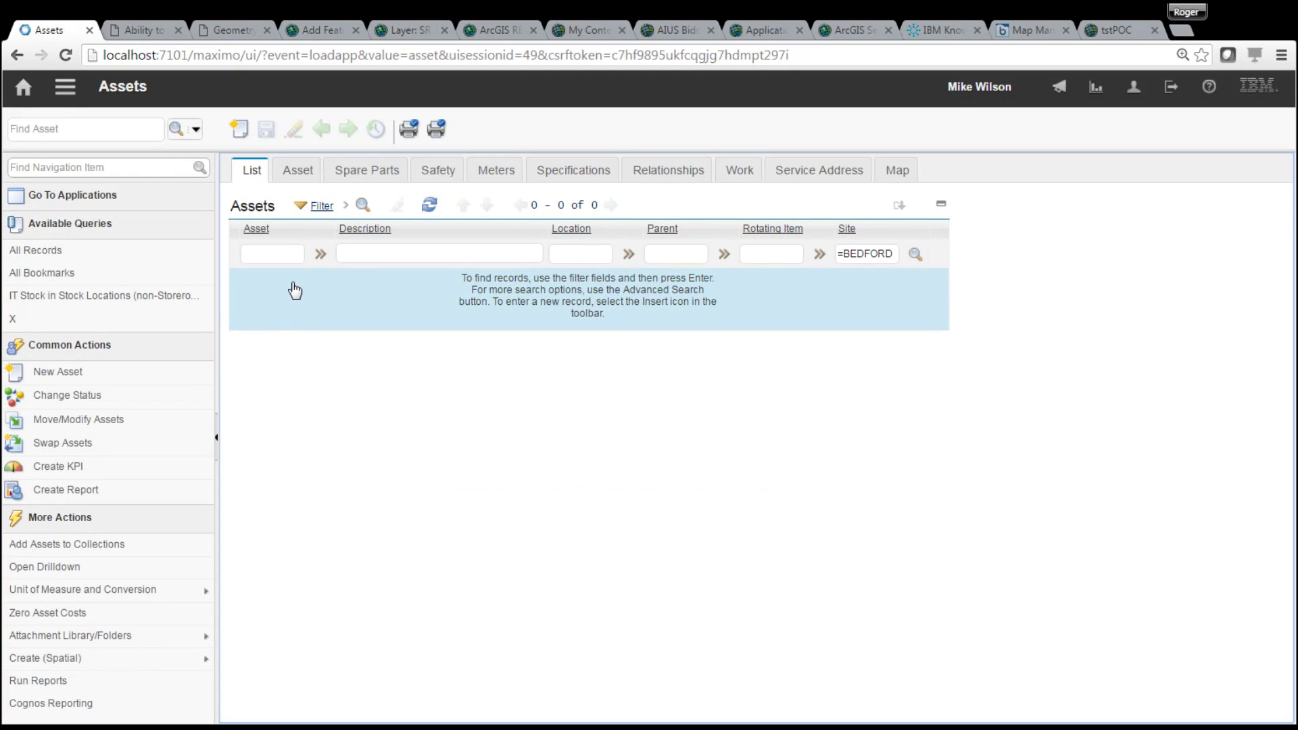
{"action": "left_click", "coordinate": [295, 254]}
{"action": "type", "text": "test"}
{"action": "key", "text": "Return"}
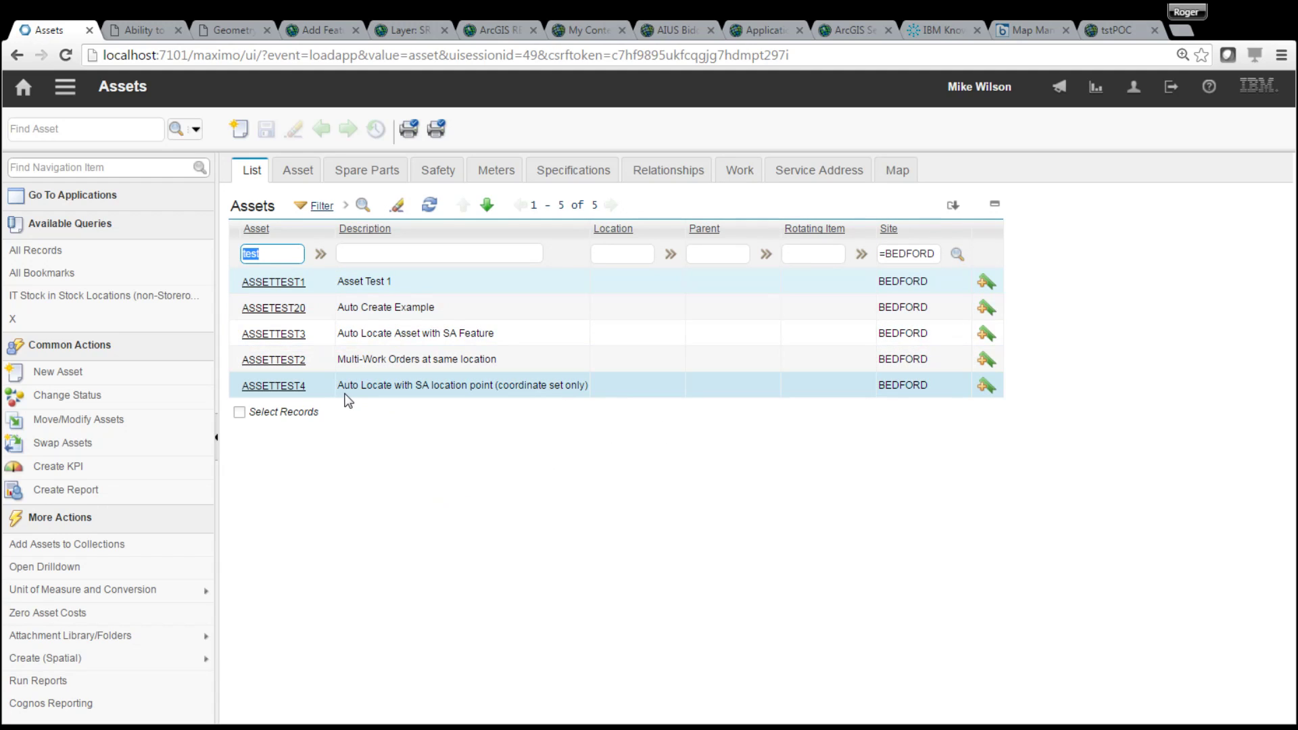
{"action": "left_click", "coordinate": [289, 344]}
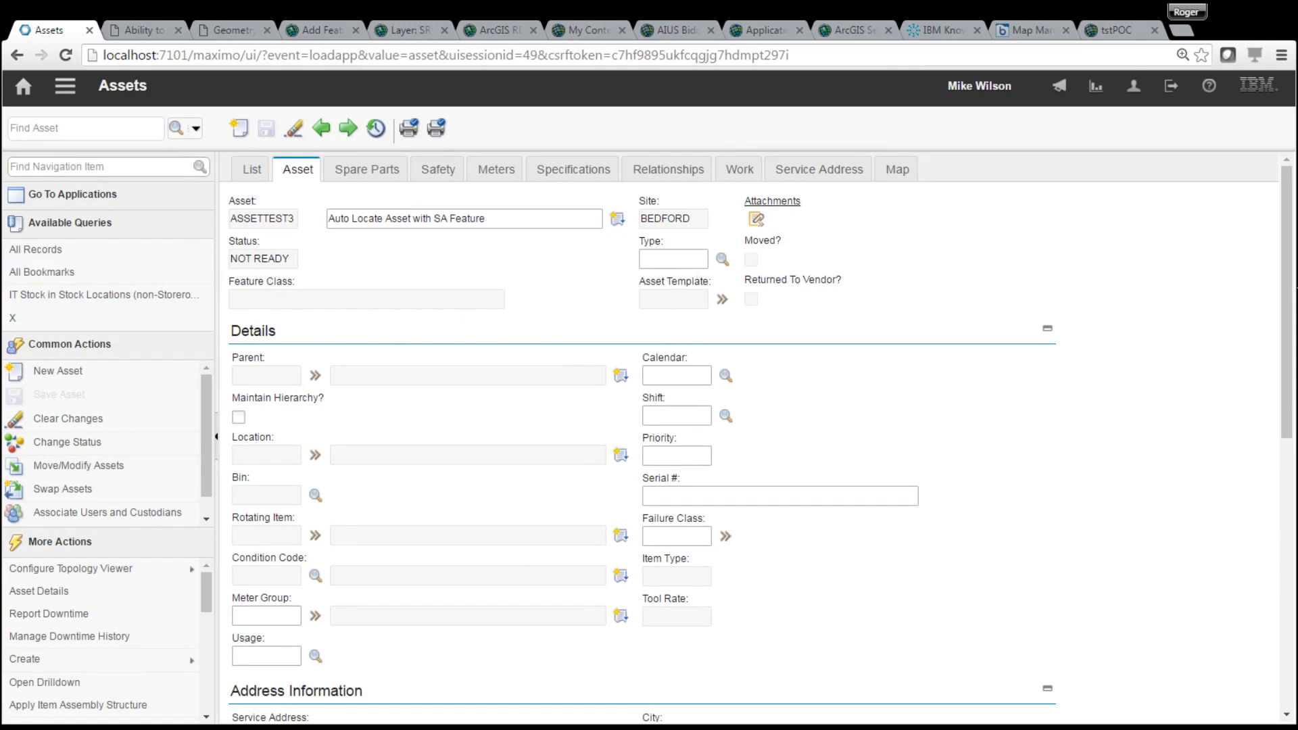
Step: Go to the NYCSA2 service address from the asset's address information and view its location on the map
{"action": "left_click_drag", "start_coordinate": [1288, 294], "coordinate": [1289, 458]}
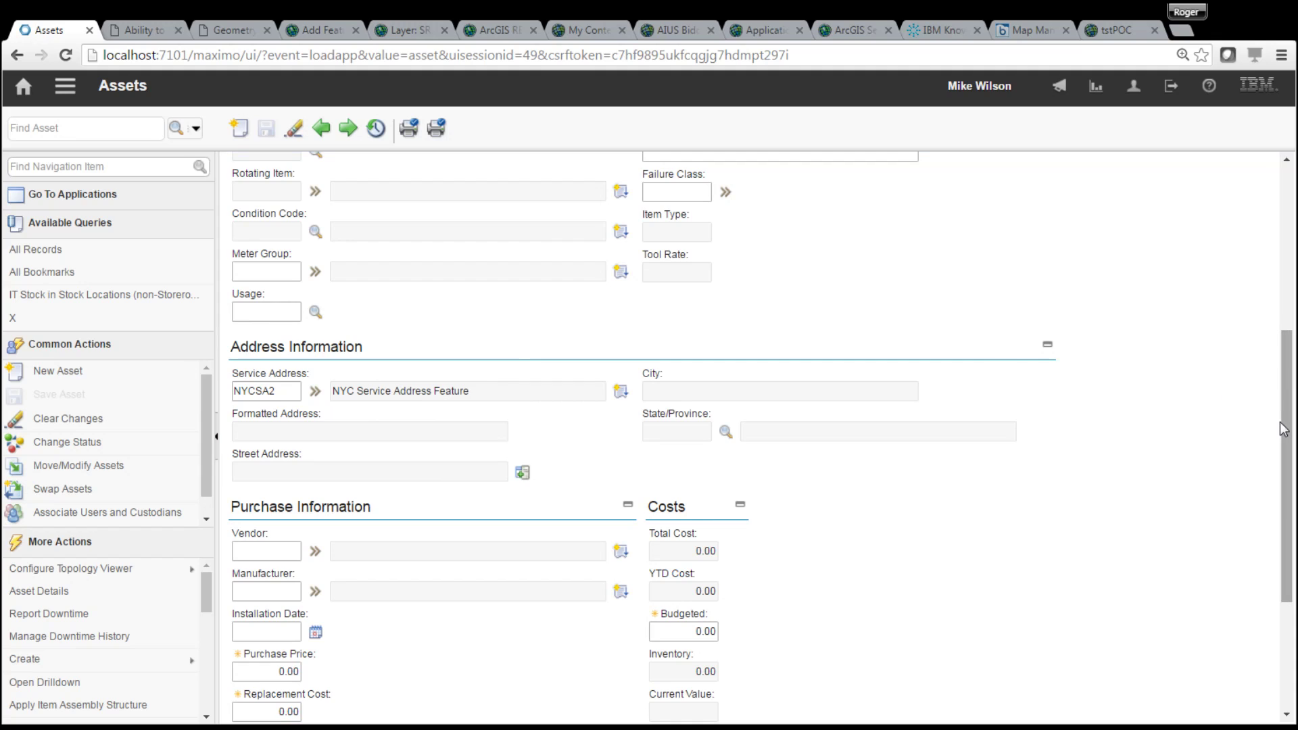
{"action": "scroll", "coordinate": [1283, 428], "scroll_direction": "up", "scroll_amount": 3}
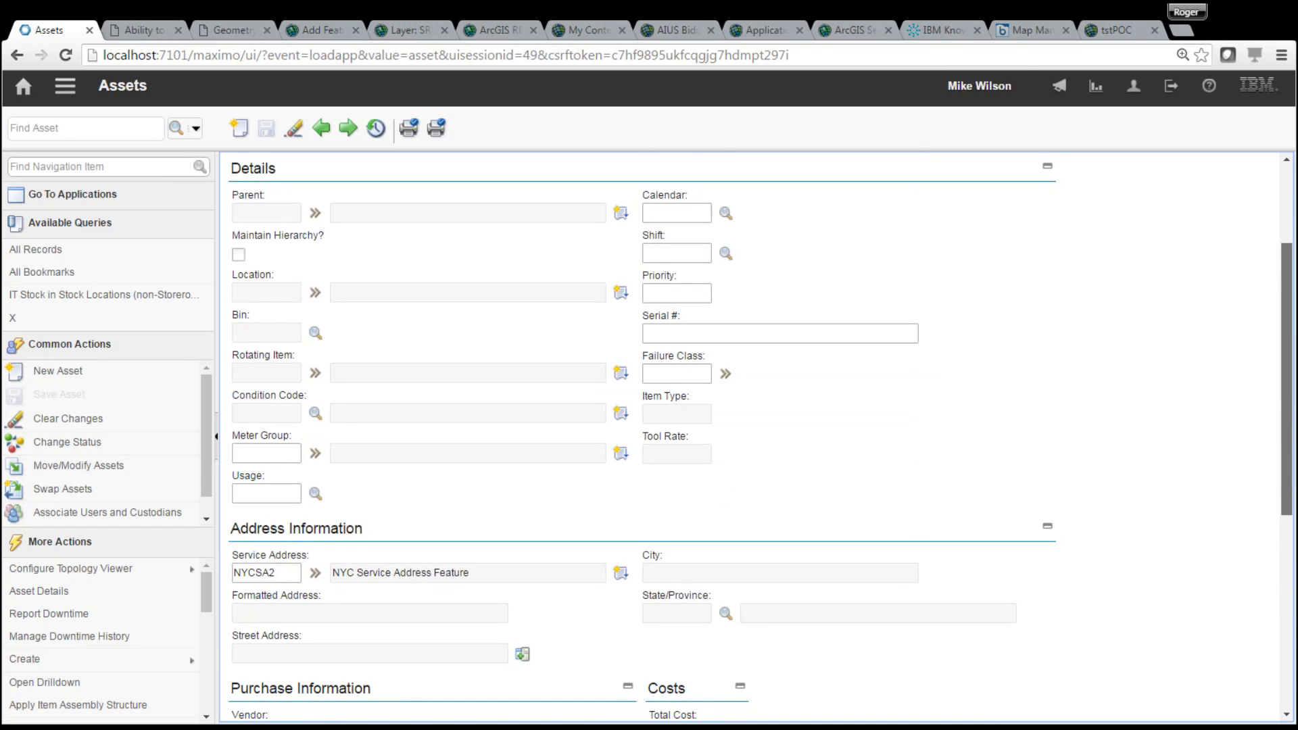
{"action": "scroll", "coordinate": [1282, 428], "scroll_direction": "down", "scroll_amount": 1}
{"action": "scroll", "coordinate": [1282, 428], "scroll_direction": "up", "scroll_amount": 2}
{"action": "scroll", "coordinate": [1283, 429], "scroll_direction": "up", "scroll_amount": 2}
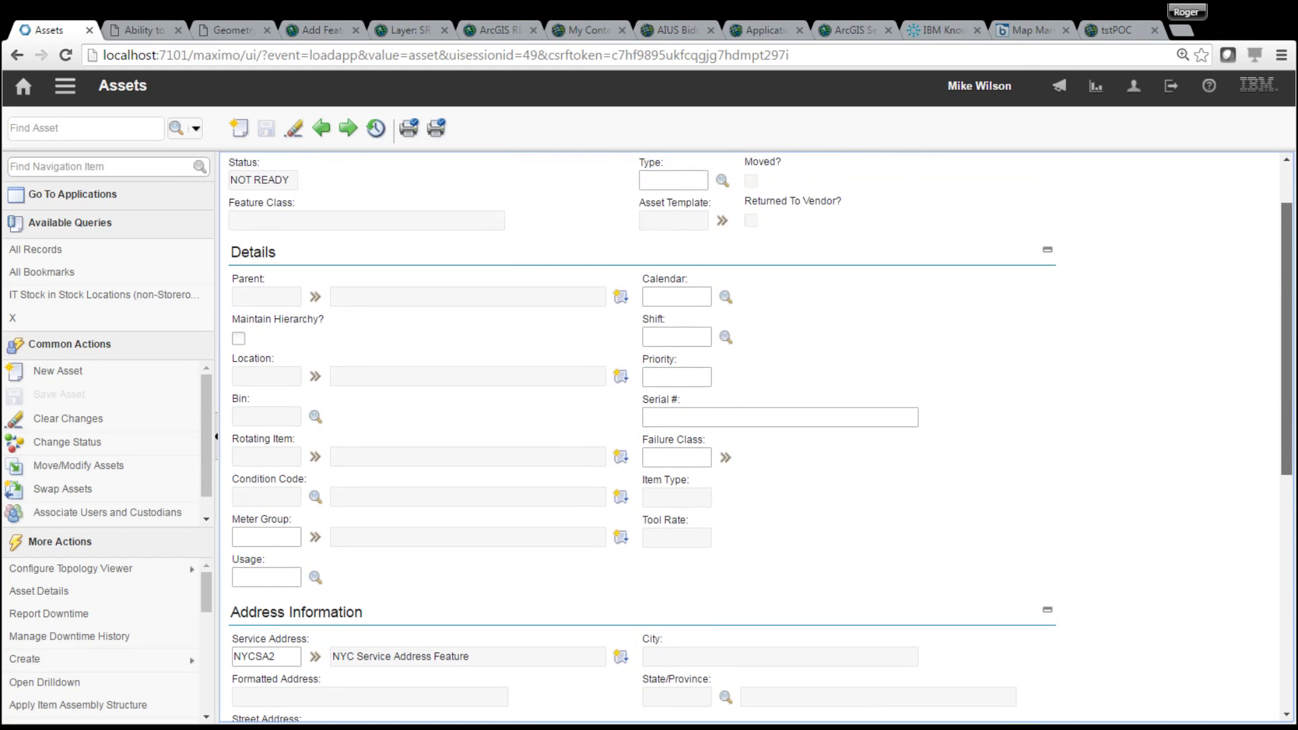
{"action": "scroll", "coordinate": [1282, 428], "scroll_direction": "down", "scroll_amount": 7}
{"action": "scroll", "coordinate": [1282, 436], "scroll_direction": "down", "scroll_amount": 1}
{"action": "scroll", "coordinate": [1282, 436], "scroll_direction": "up", "scroll_amount": 3}
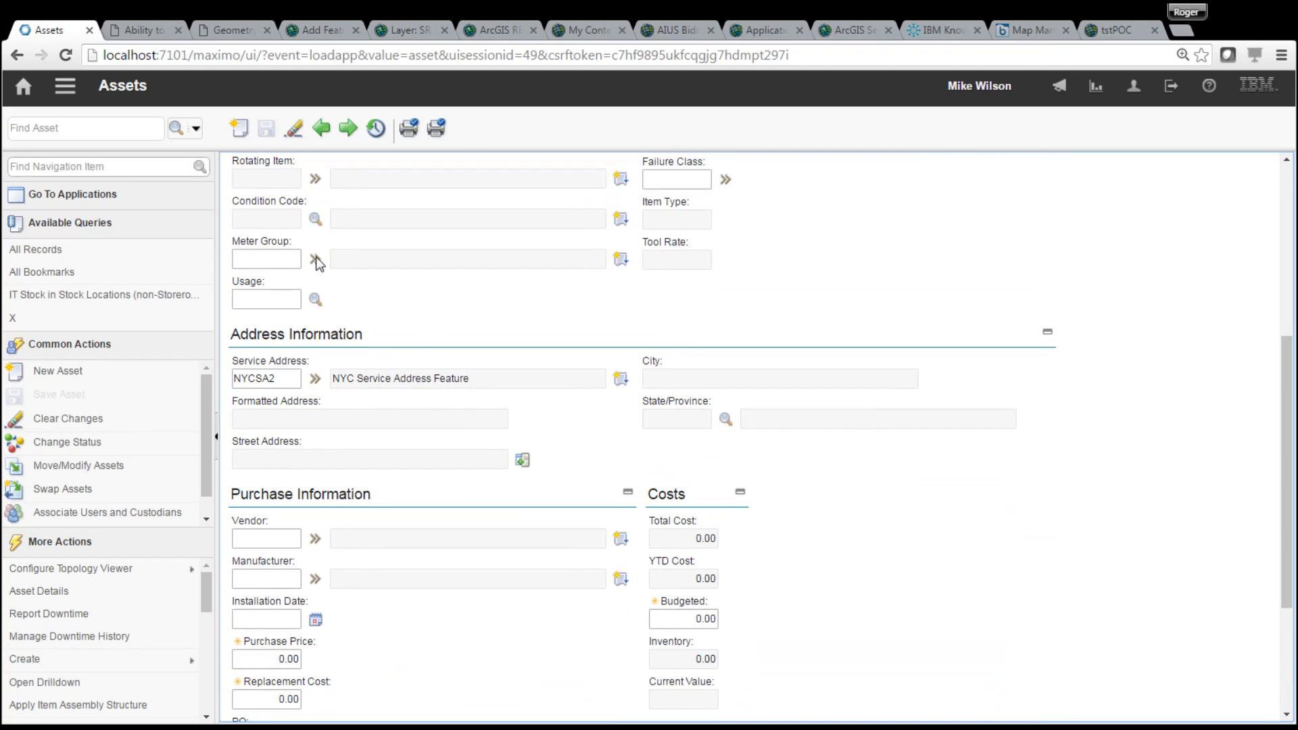
{"action": "left_click", "coordinate": [315, 378]}
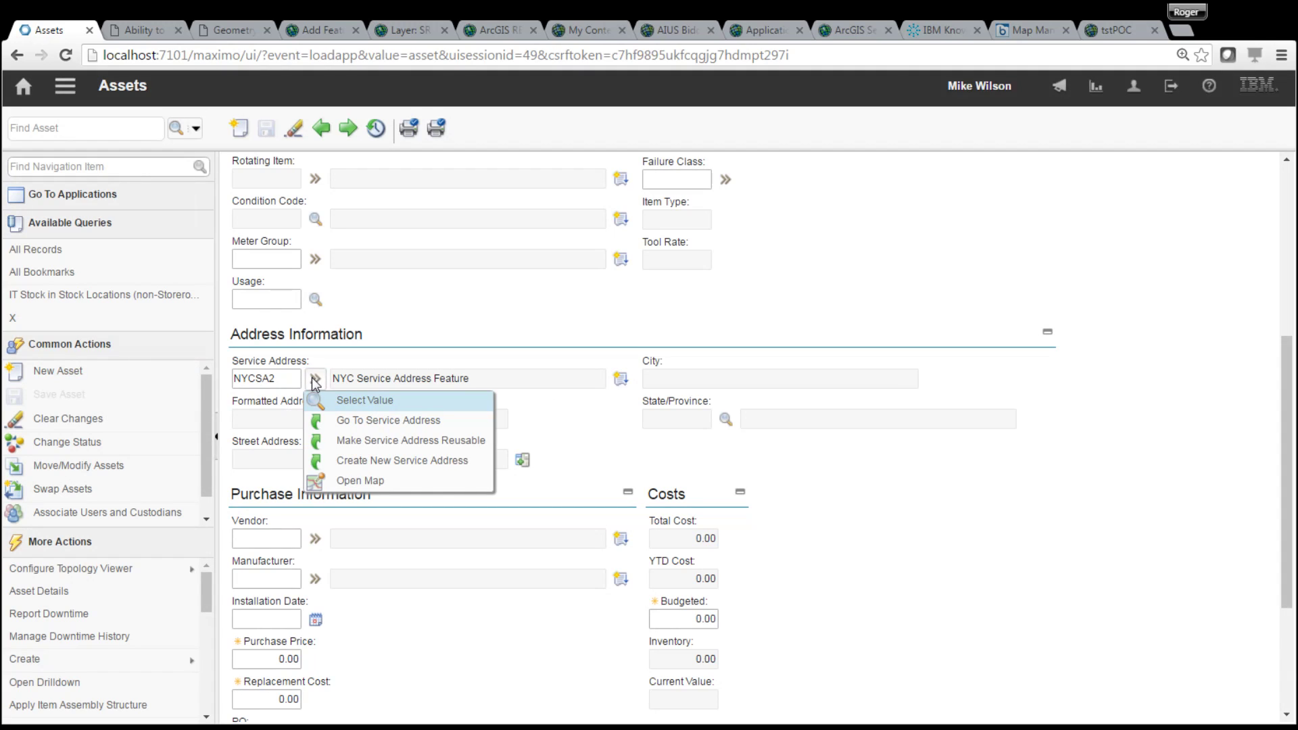
{"action": "left_click", "coordinate": [444, 422]}
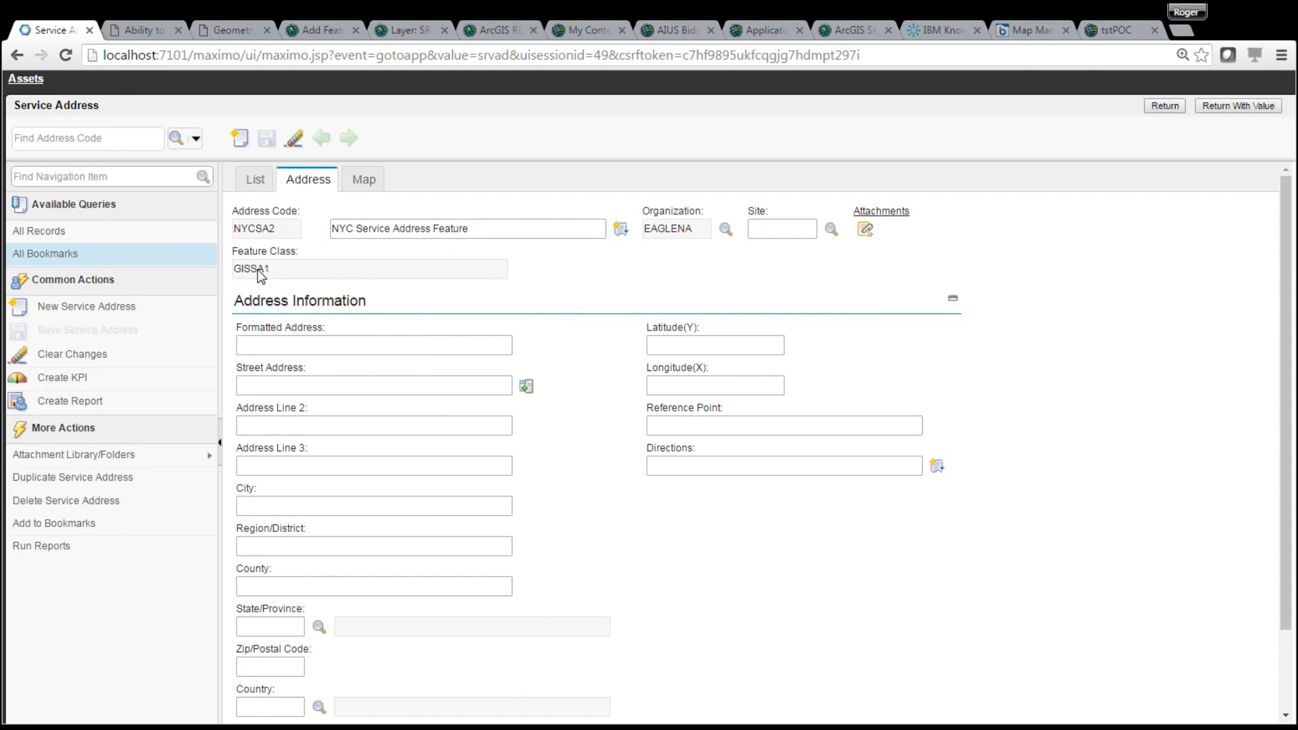
{"action": "left_click", "coordinate": [374, 180]}
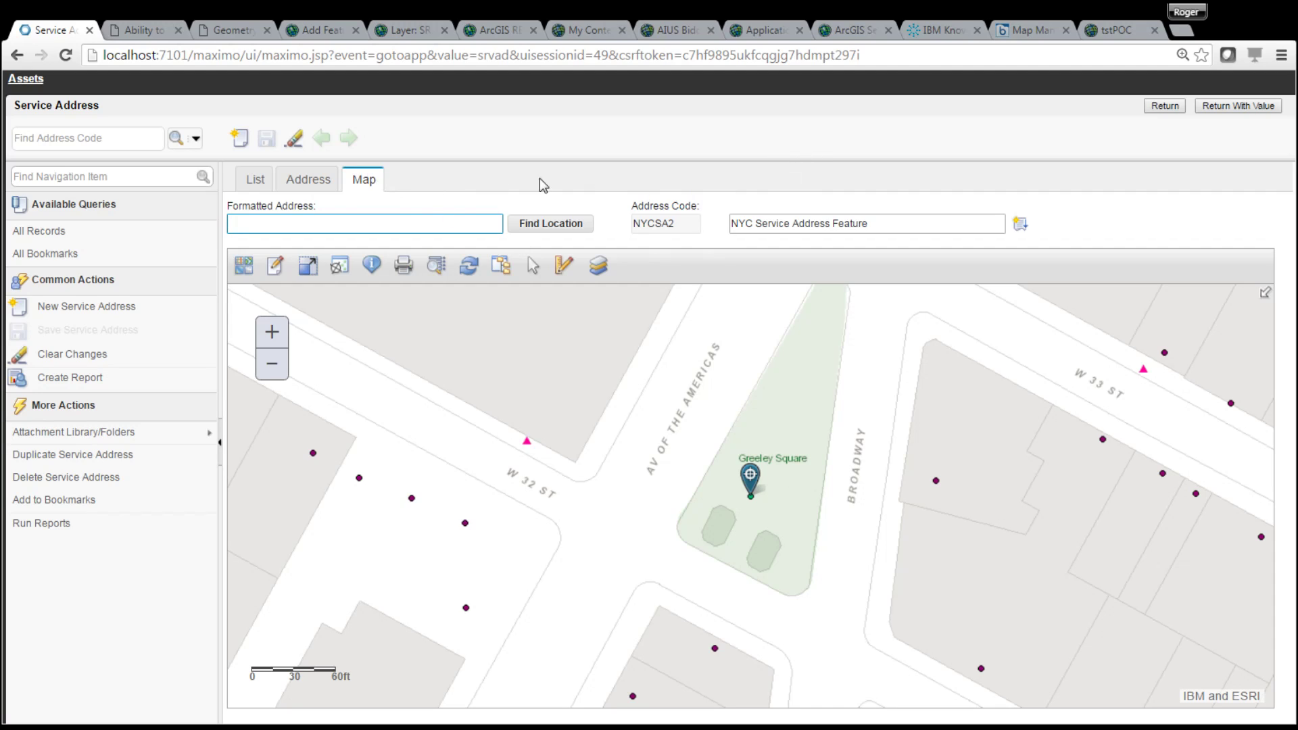
Step: Return to ASSETTEST3 from the service address, view the asset's location on the map and examine its map tip
{"action": "left_click", "coordinate": [1165, 108]}
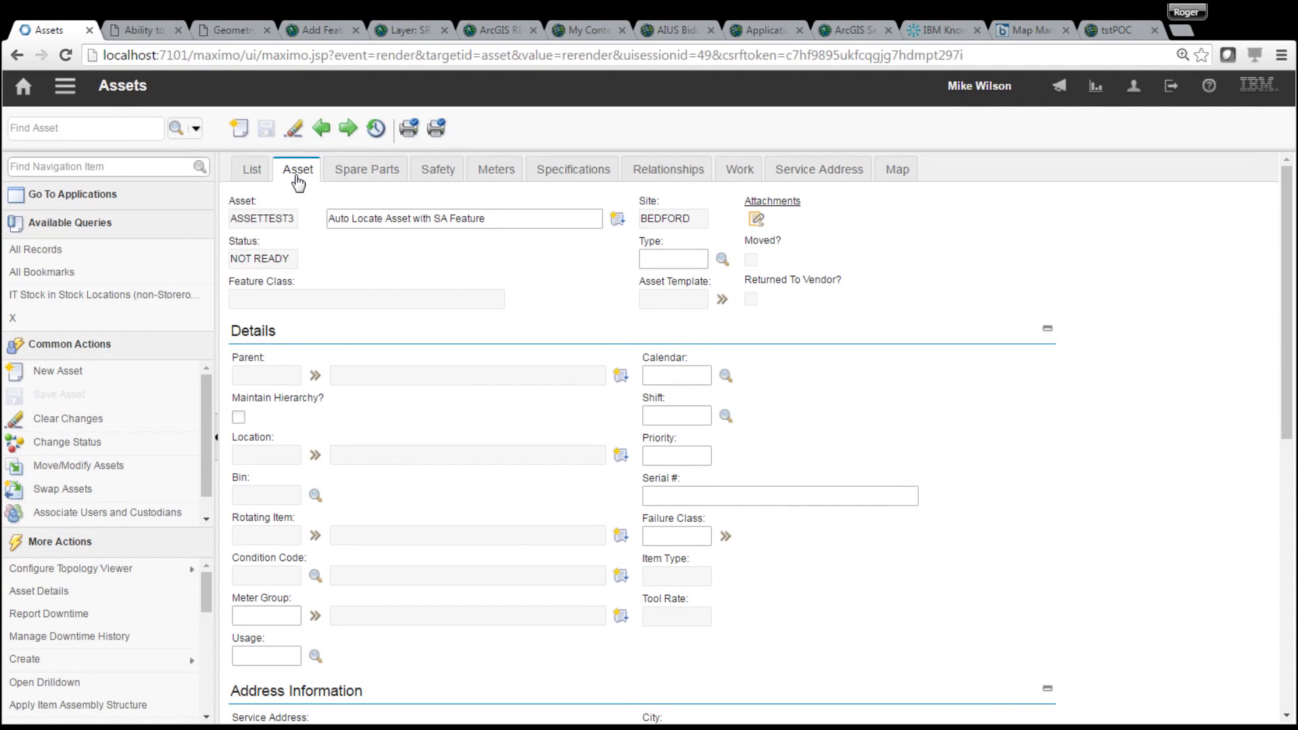
{"action": "mouse_move", "coordinate": [1286, 356]}
{"action": "left_mouse_down"}
{"action": "mouse_move", "coordinate": [1287, 502]}
{"action": "mouse_move", "coordinate": [1286, 356]}
{"action": "left_mouse_up"}
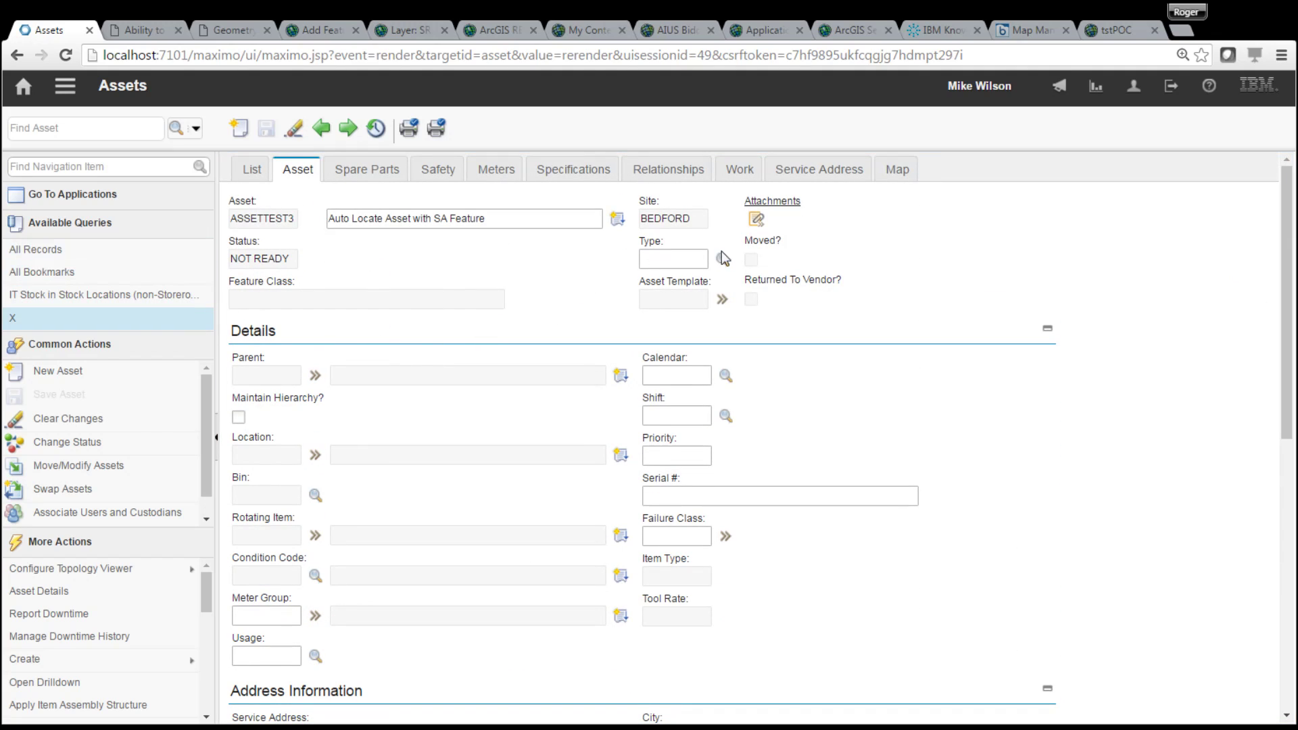
{"action": "left_click", "coordinate": [897, 171]}
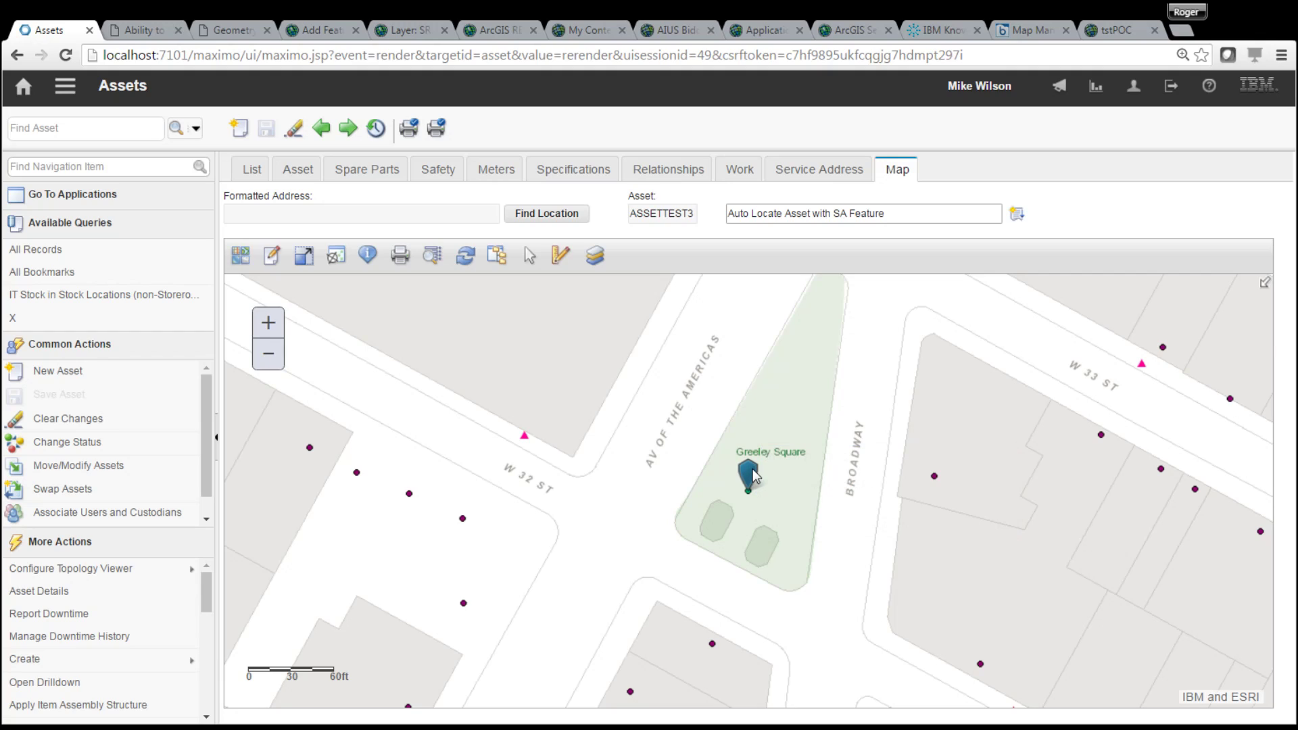
{"action": "mouse_move", "coordinate": [745, 473]}
{"action": "mouse_move", "coordinate": [740, 497]}
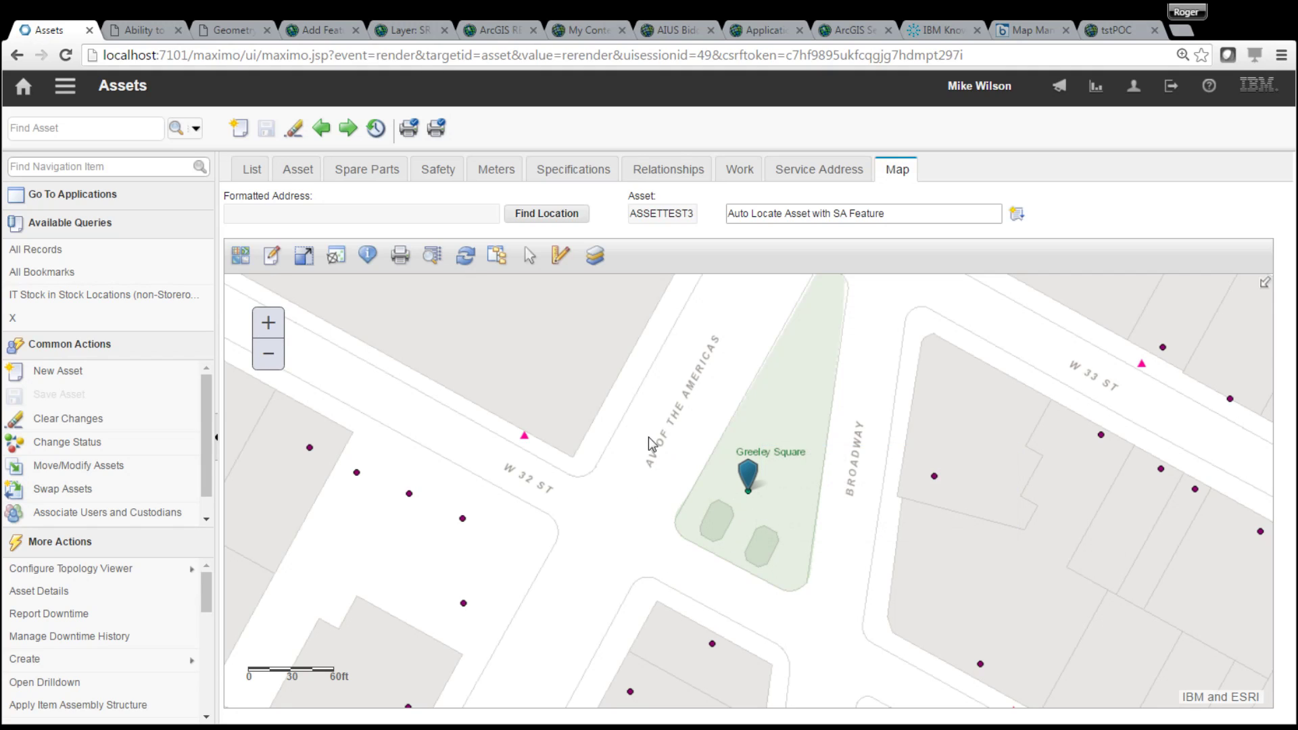
{"action": "left_click", "coordinate": [746, 474]}
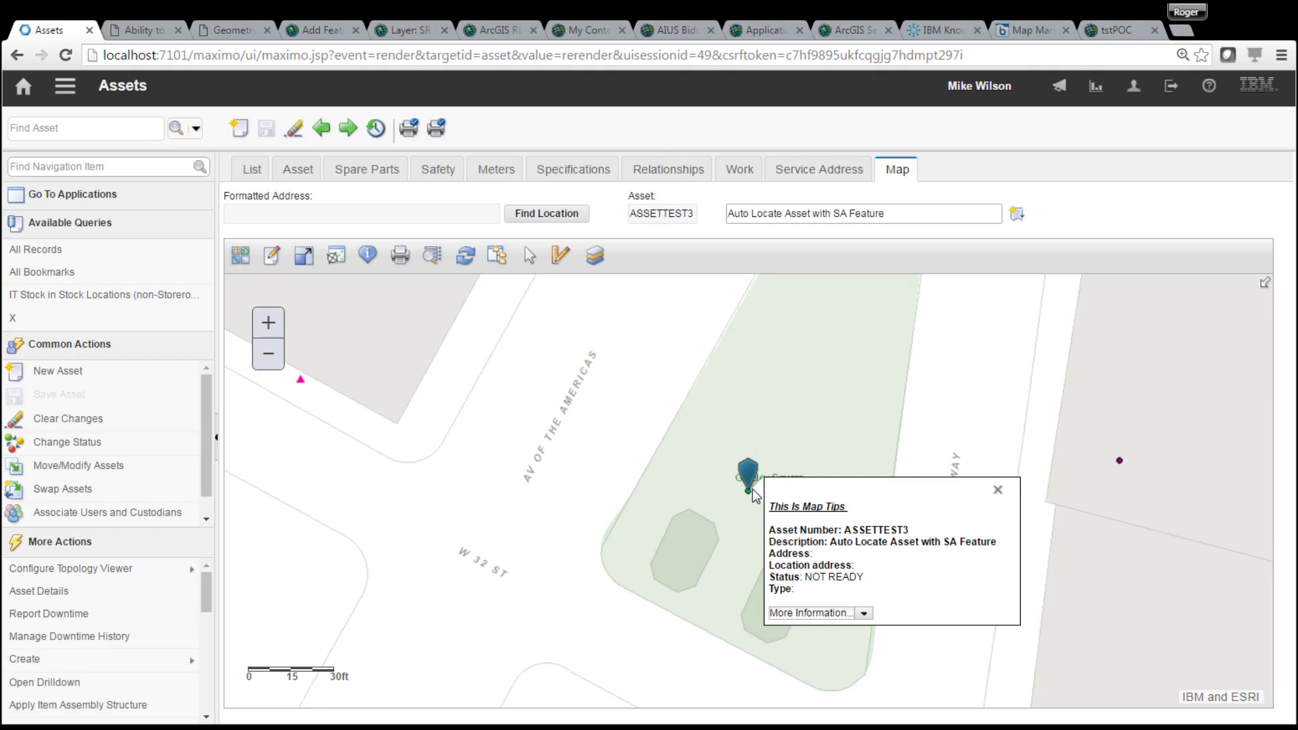
{"action": "left_click", "coordinate": [997, 491]}
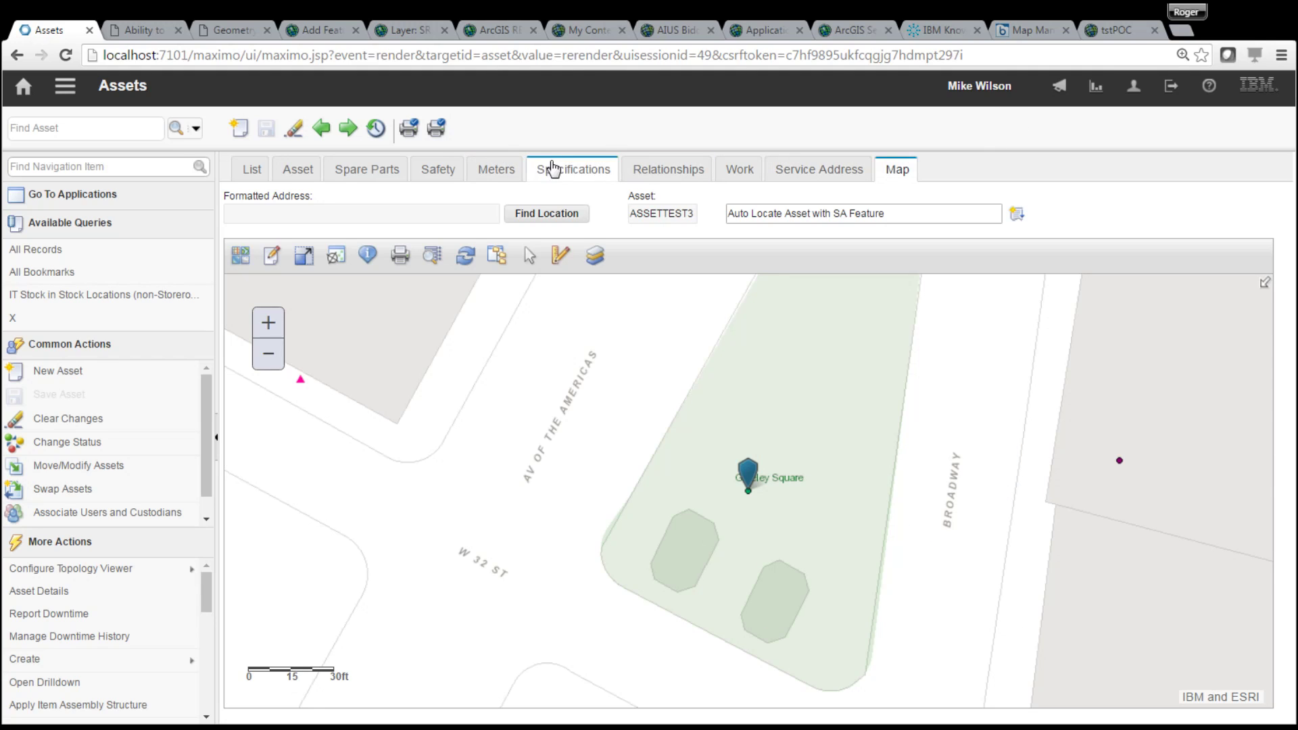
Step: Open ASSETTEST4 from the asset list and go to the NYCSA1 service address from its address information
{"action": "left_click", "coordinate": [268, 178]}
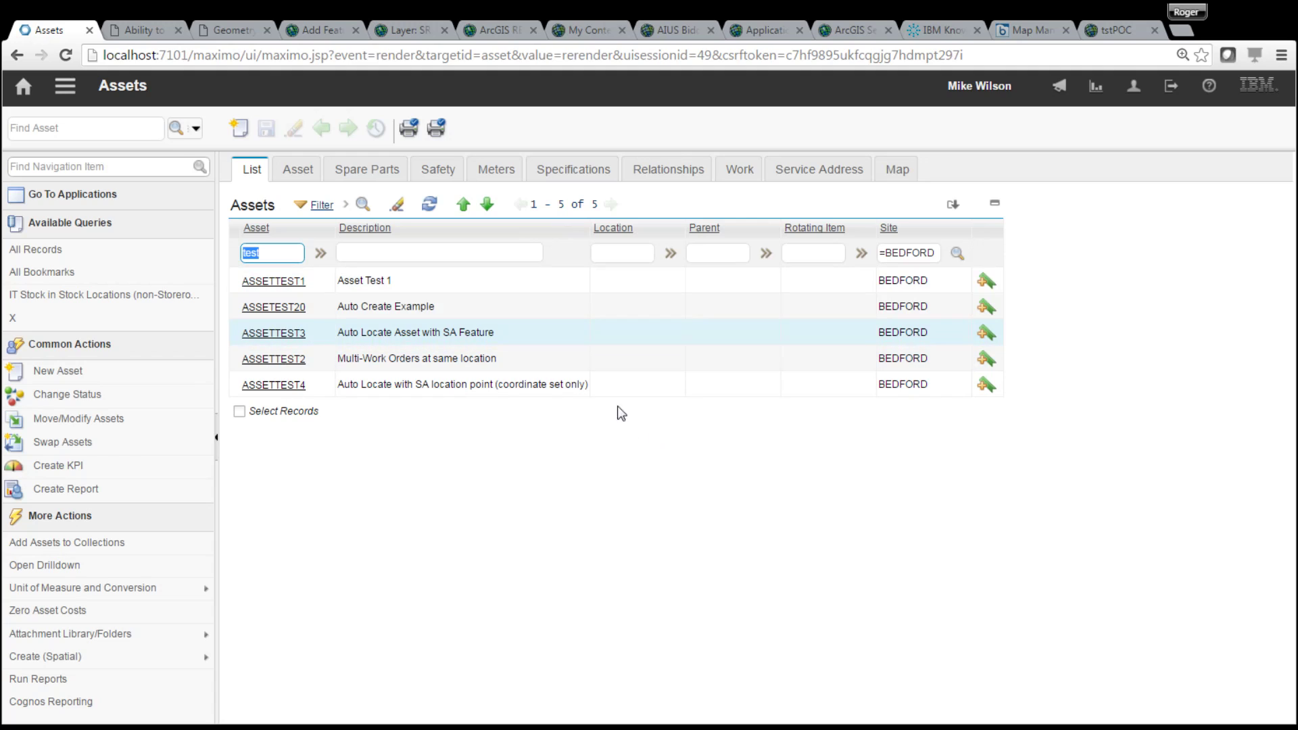
{"action": "left_click", "coordinate": [282, 385]}
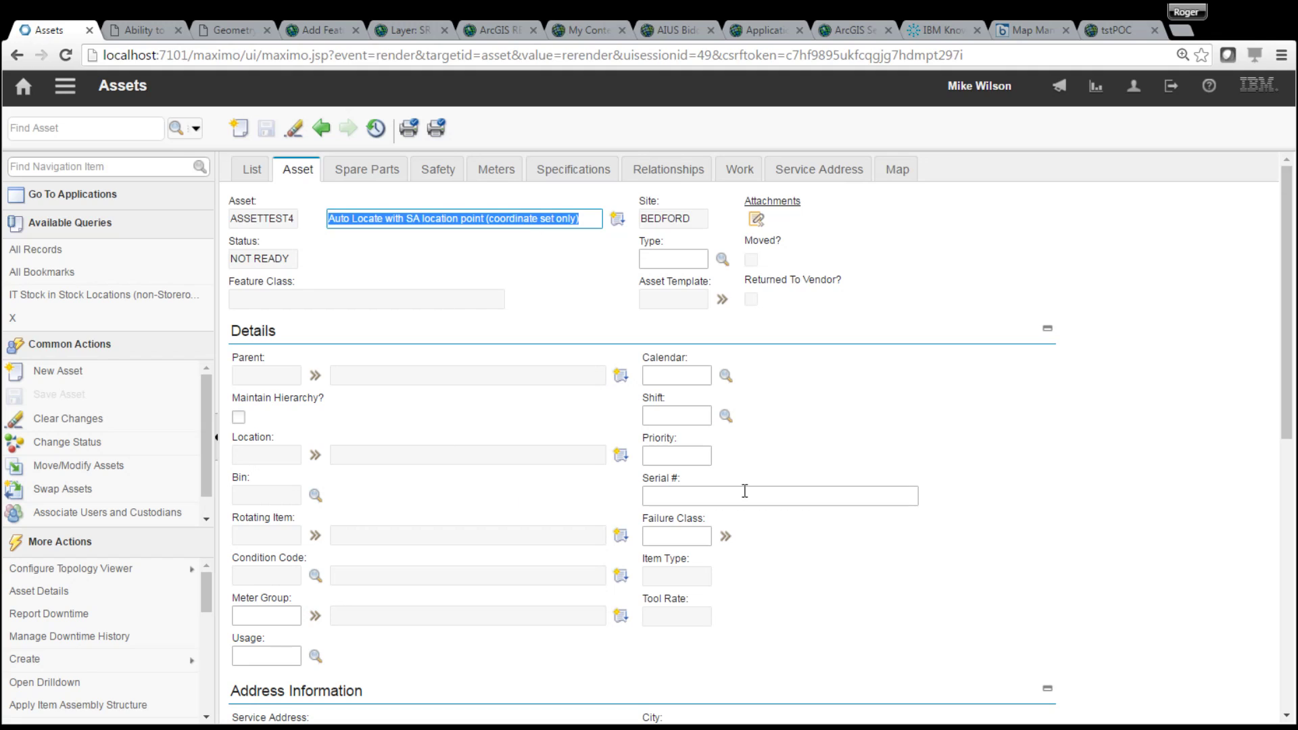
{"action": "left_click_drag", "start_coordinate": [1288, 426], "coordinate": [1288, 541]}
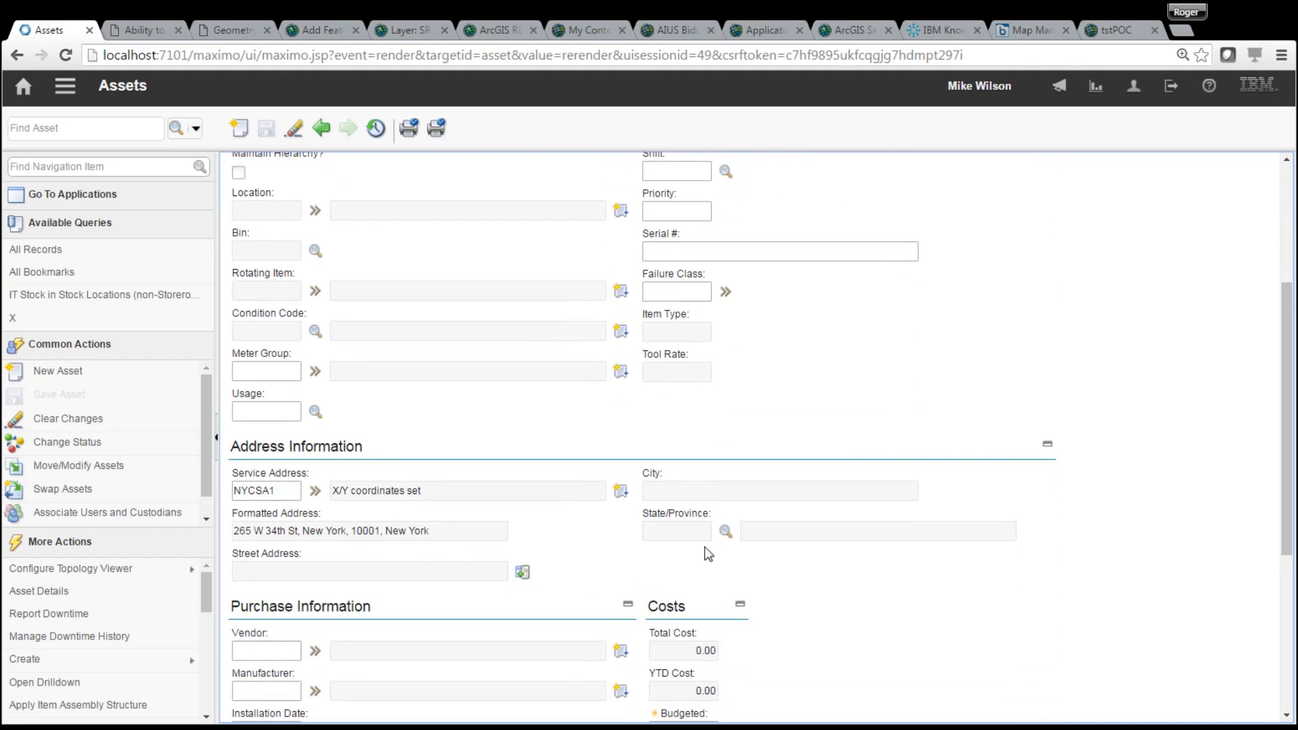
{"action": "left_click", "coordinate": [314, 491]}
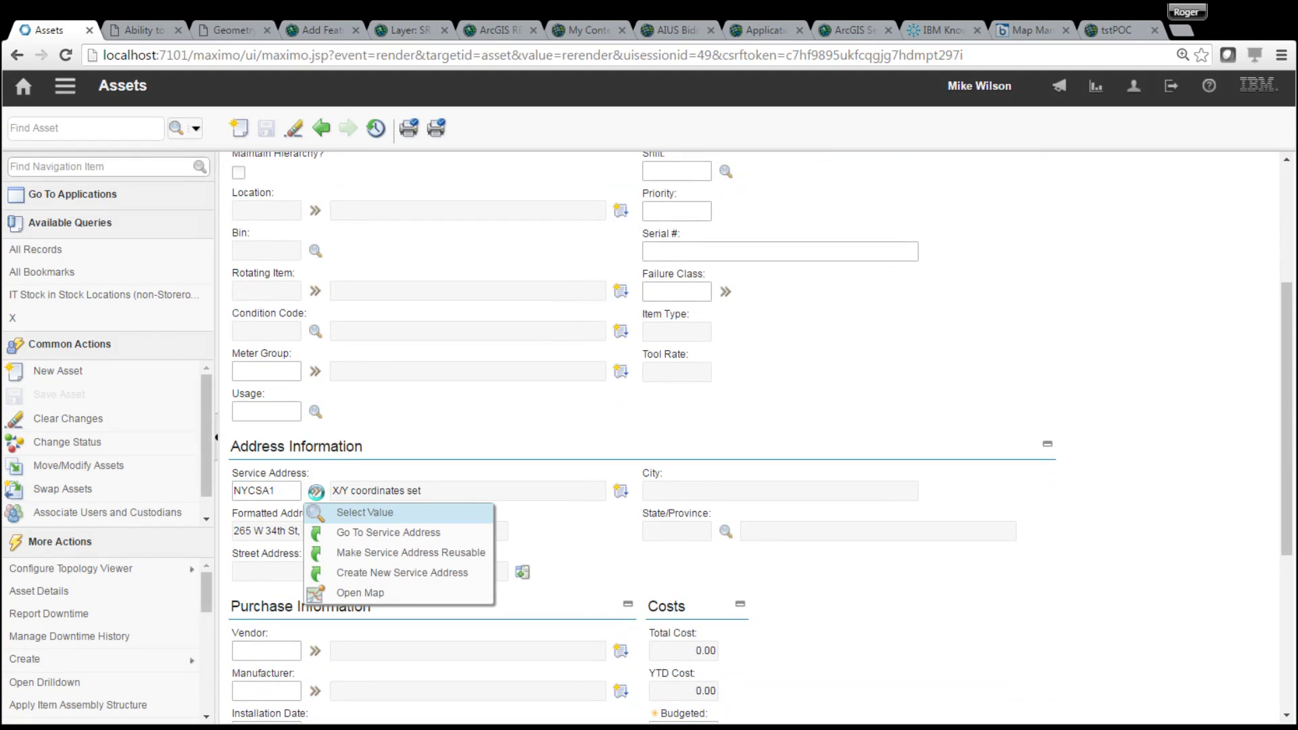
{"action": "left_click", "coordinate": [388, 531]}
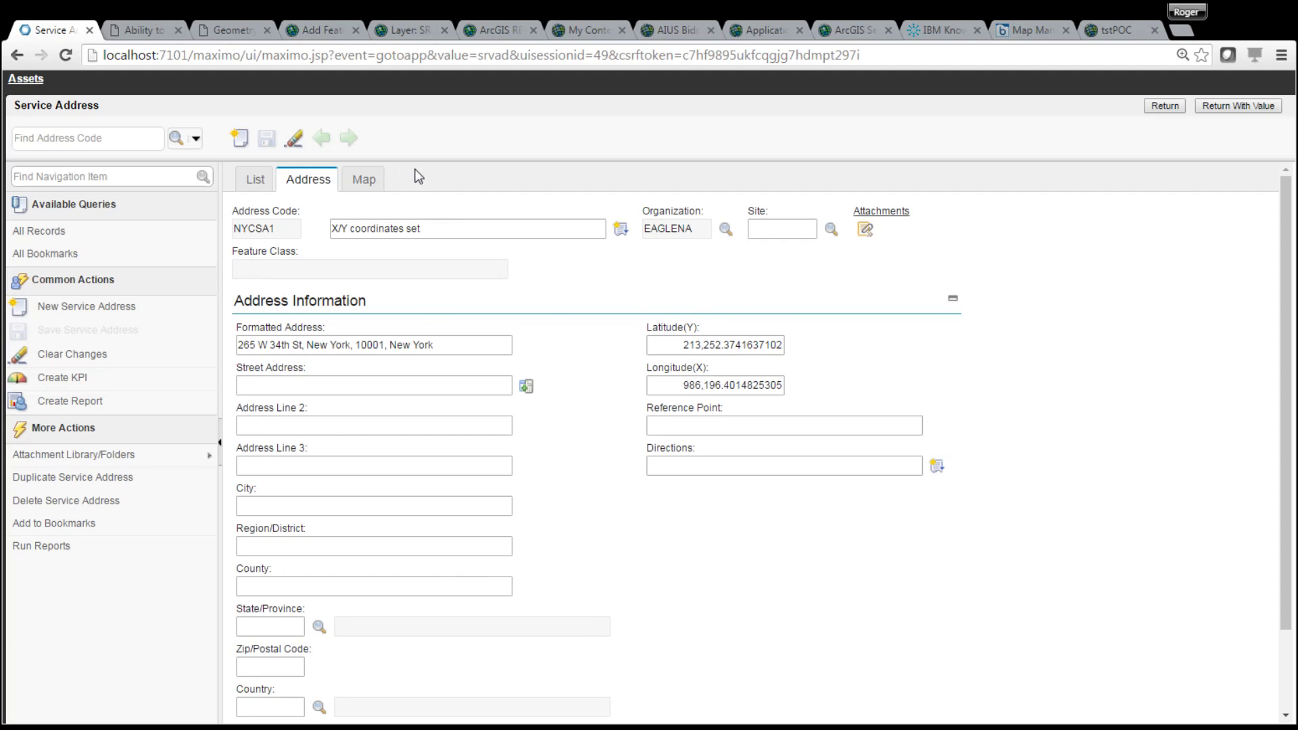
Step: View the location of the NYCSA1 service address on the map together with the surrounding streets
{"action": "left_click", "coordinate": [363, 180]}
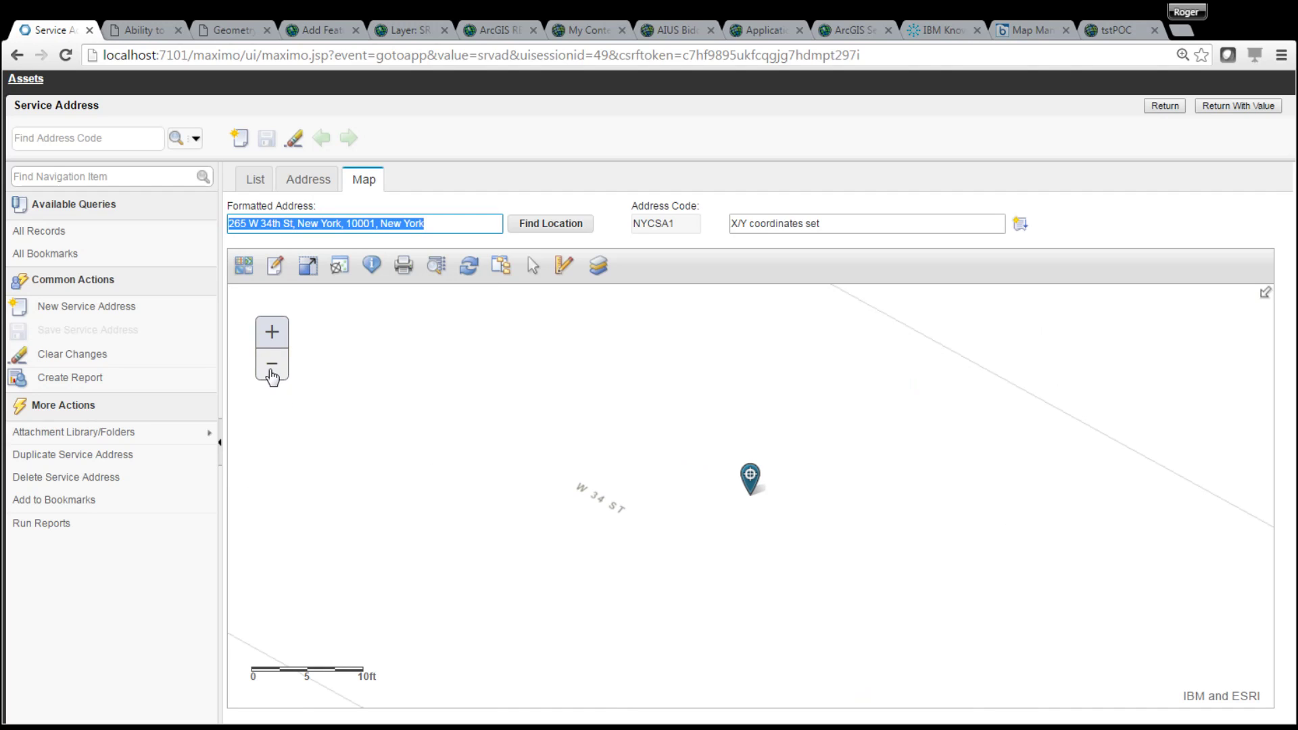
{"action": "left_click", "coordinate": [272, 370]}
{"action": "left_click", "coordinate": [272, 370]}
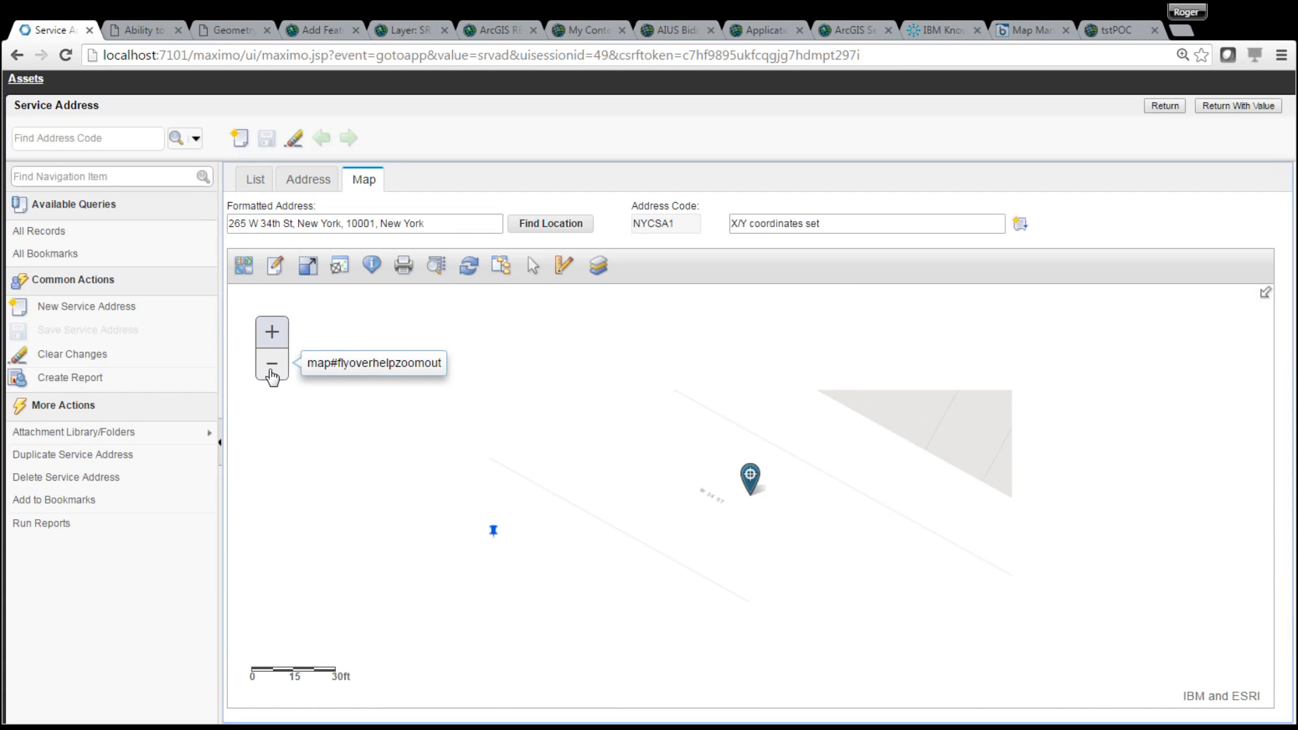
{"action": "left_click", "coordinate": [272, 371]}
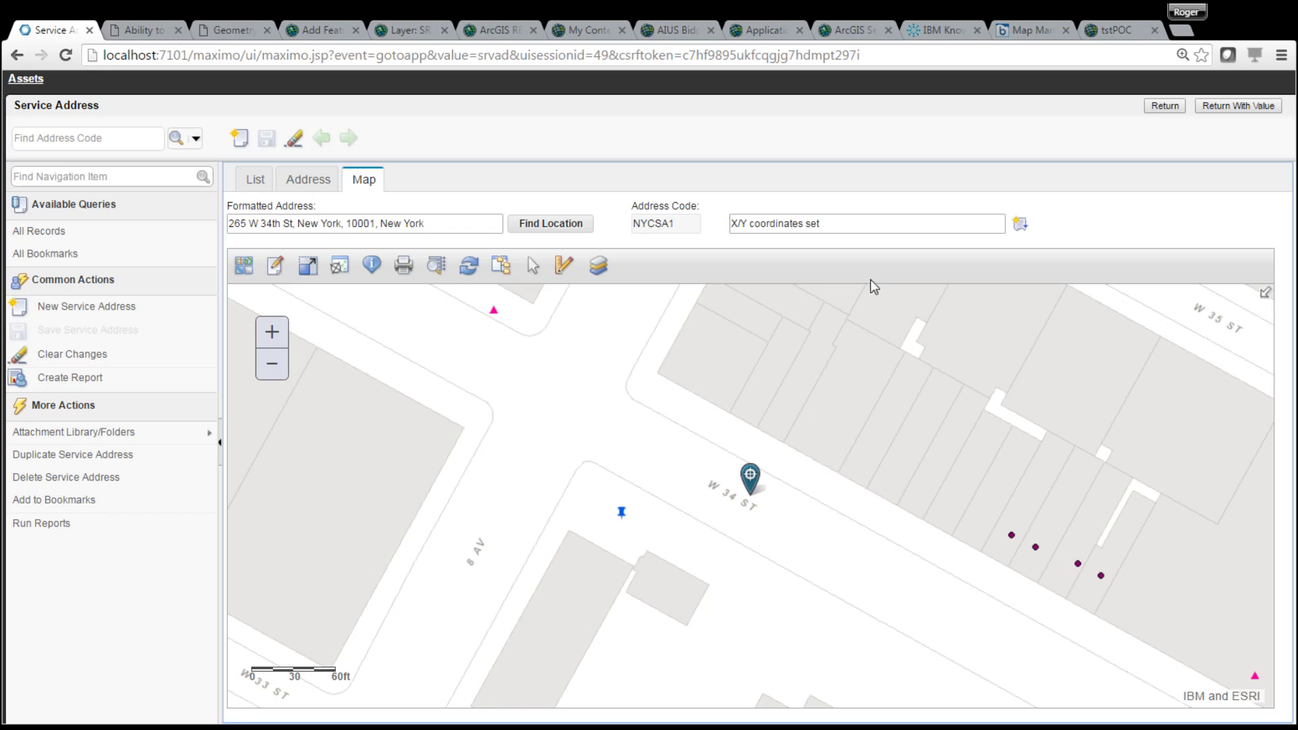
Step: Return to ASSETTEST4, check its service address information and view the asset's location on the map
{"action": "left_click", "coordinate": [1165, 106]}
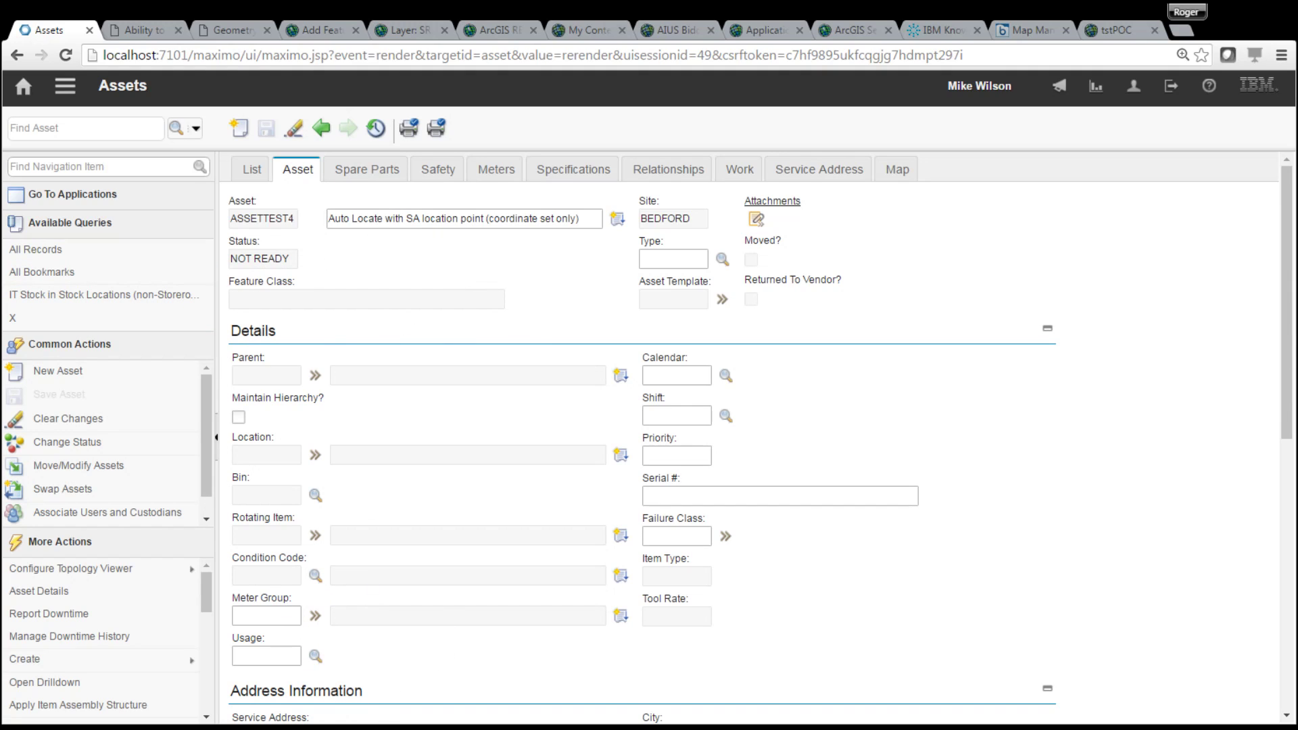
{"action": "left_click_drag", "start_coordinate": [1279, 428], "coordinate": [1279, 567]}
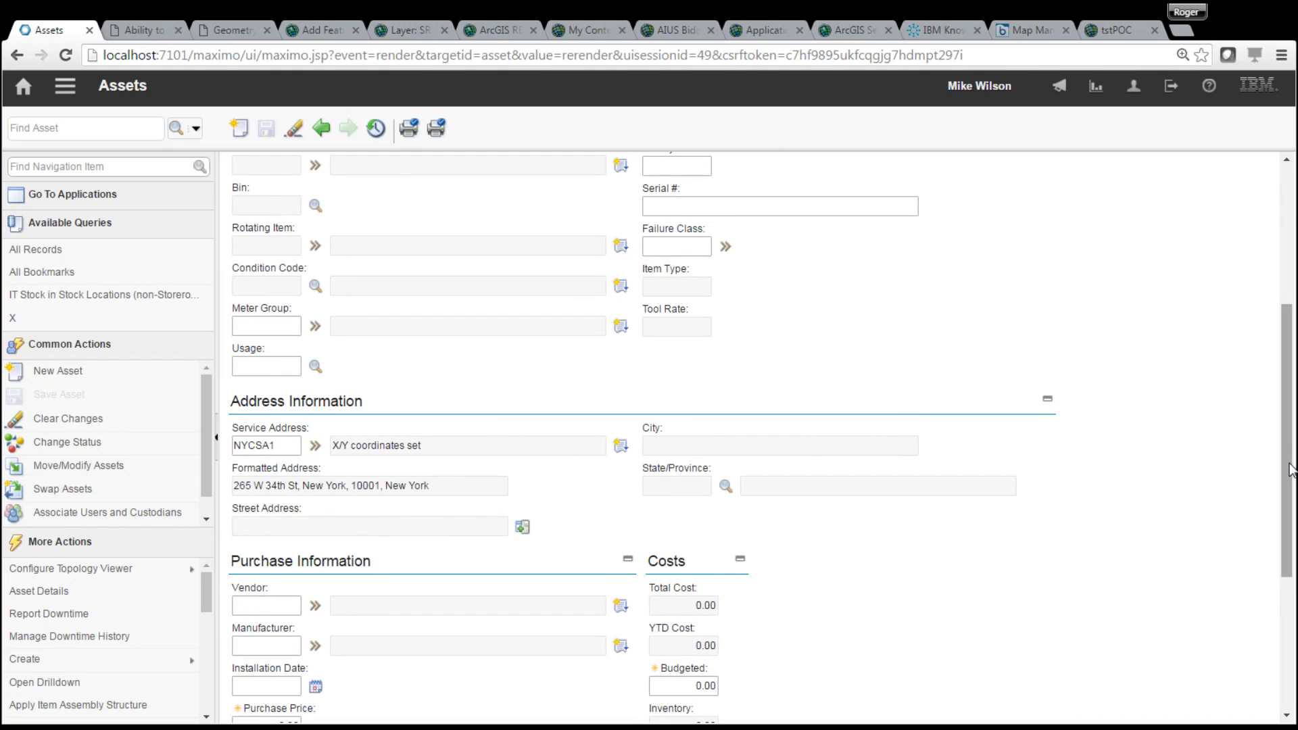
{"action": "scroll", "coordinate": [1290, 470], "scroll_direction": "up", "scroll_amount": 5}
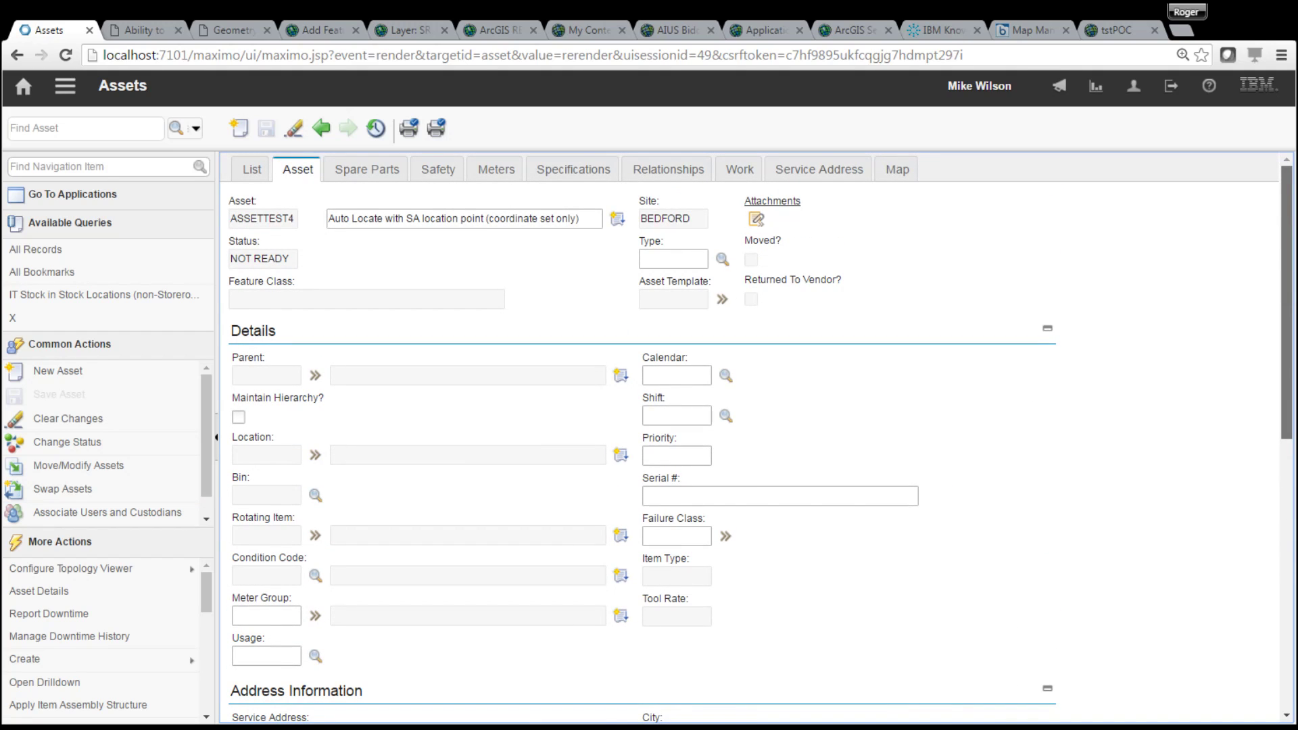
{"action": "scroll", "coordinate": [1283, 422], "scroll_direction": "down", "scroll_amount": 3}
{"action": "scroll", "coordinate": [1283, 423], "scroll_direction": "up", "scroll_amount": 3}
{"action": "left_click", "coordinate": [894, 173]}
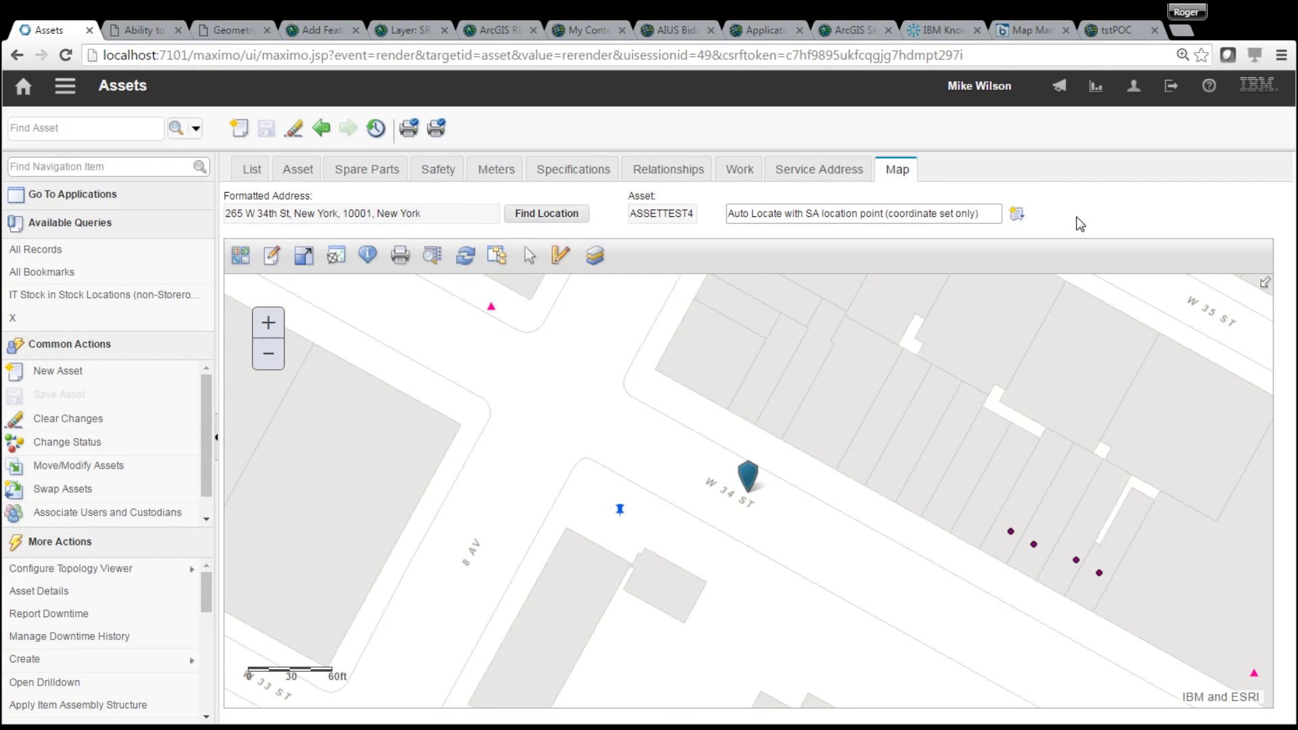
{"action": "mouse_move", "coordinate": [748, 481]}
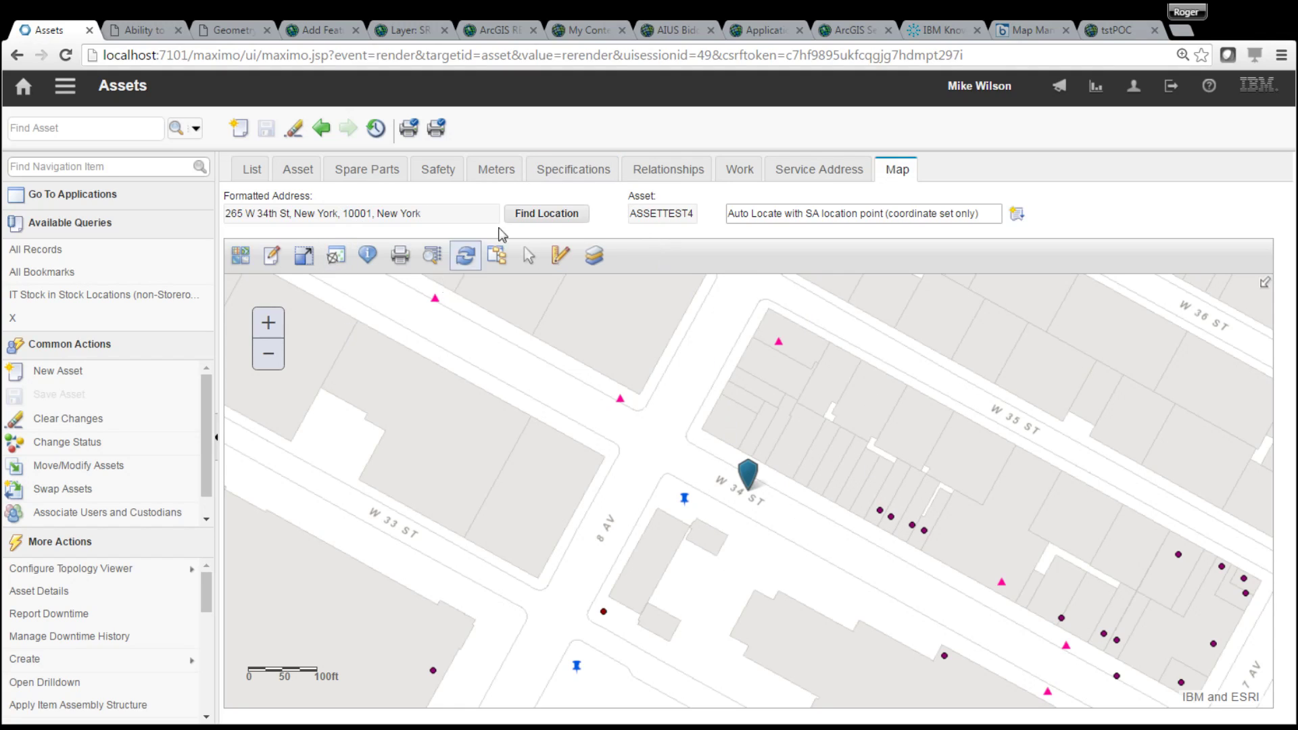
Step: Switch to the Map Manager application, open the MAP1 record and review the Auto Locate label settings in its advanced settings
{"action": "left_click", "coordinate": [252, 175]}
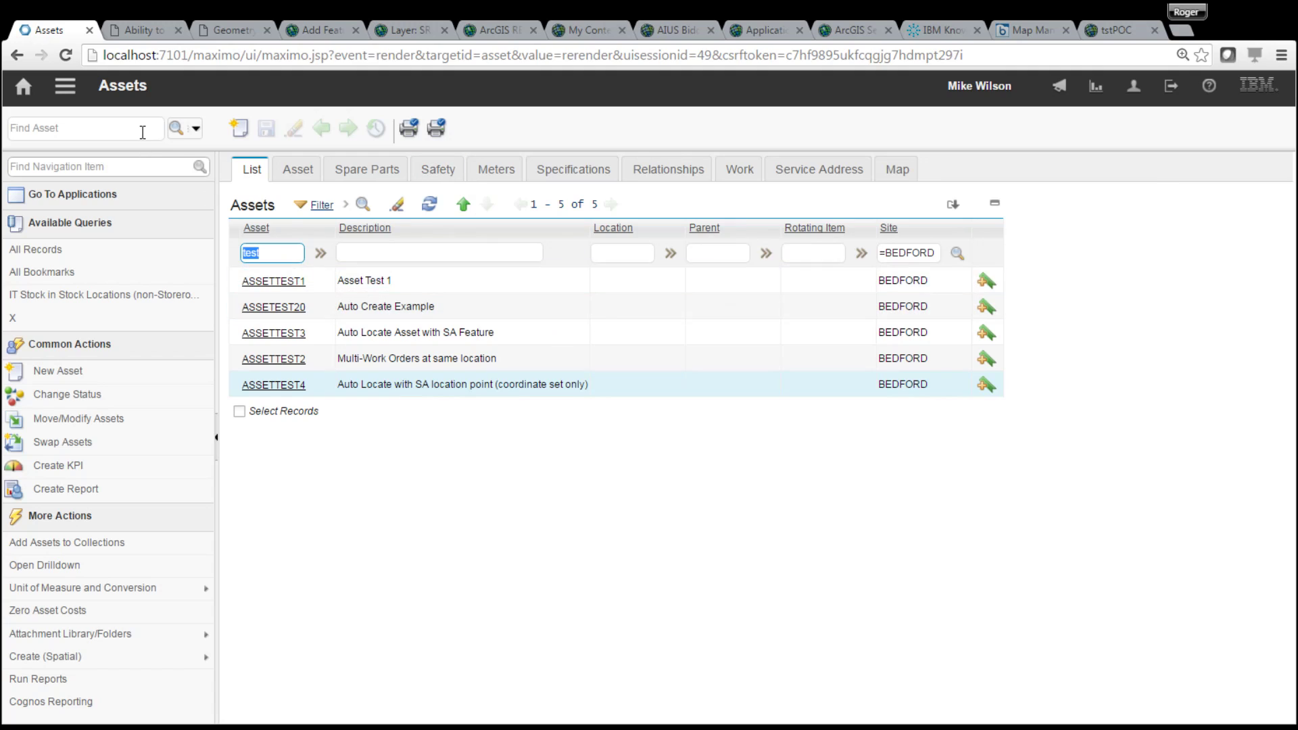
{"action": "left_click", "coordinate": [65, 85]}
{"action": "mouse_move", "coordinate": [180, 107]}
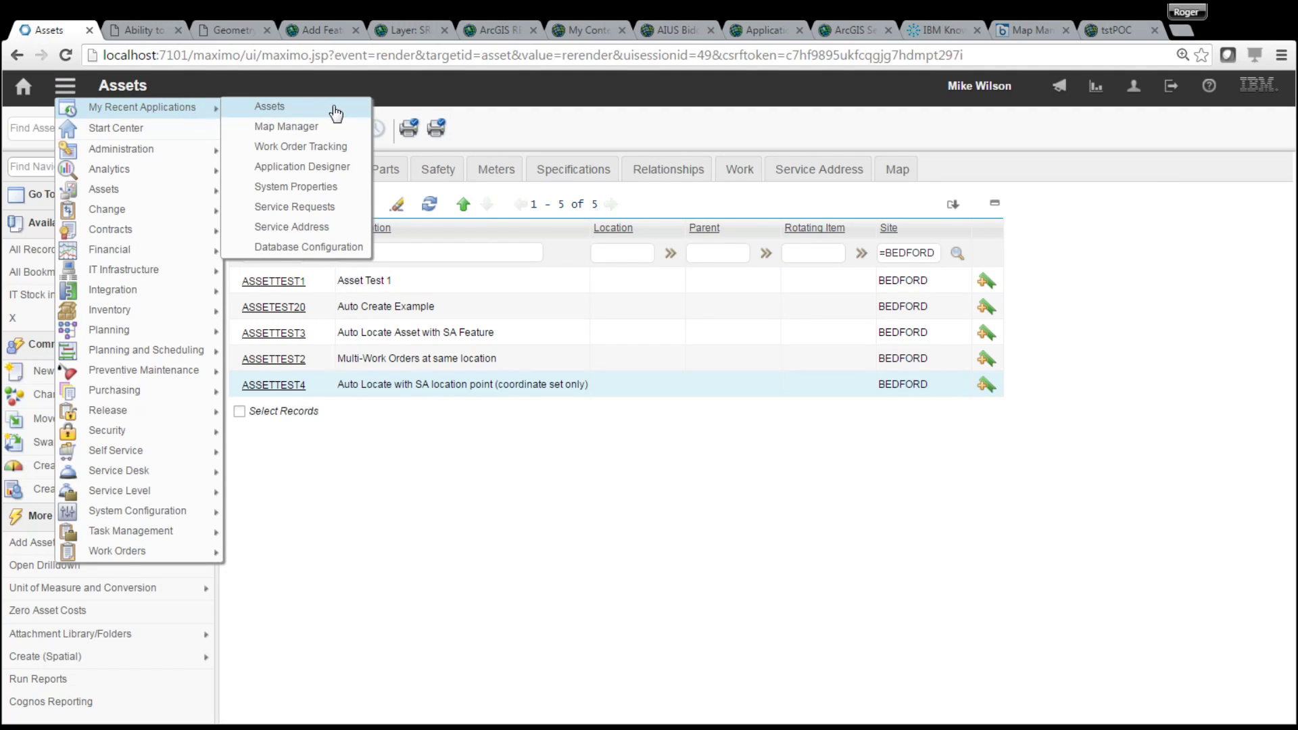
{"action": "left_click", "coordinate": [297, 126]}
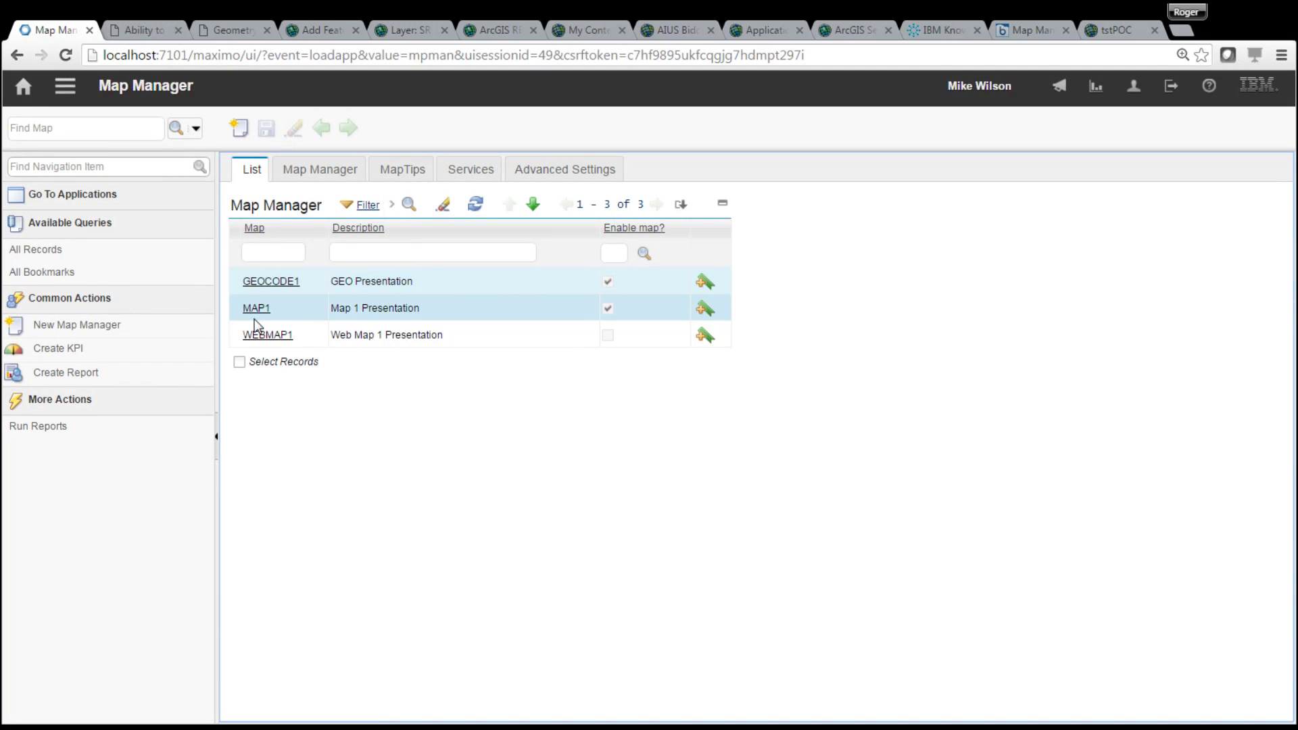
{"action": "left_click", "coordinate": [256, 308]}
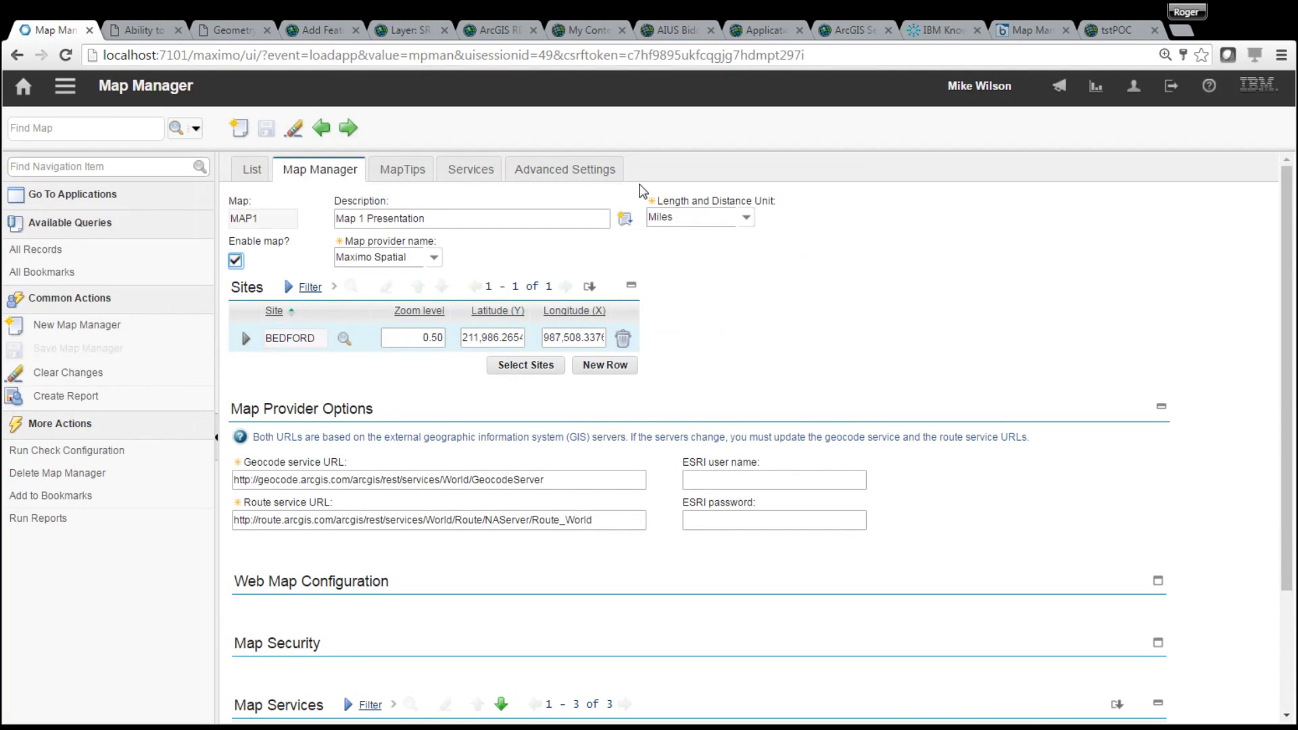
{"action": "left_click", "coordinate": [599, 170]}
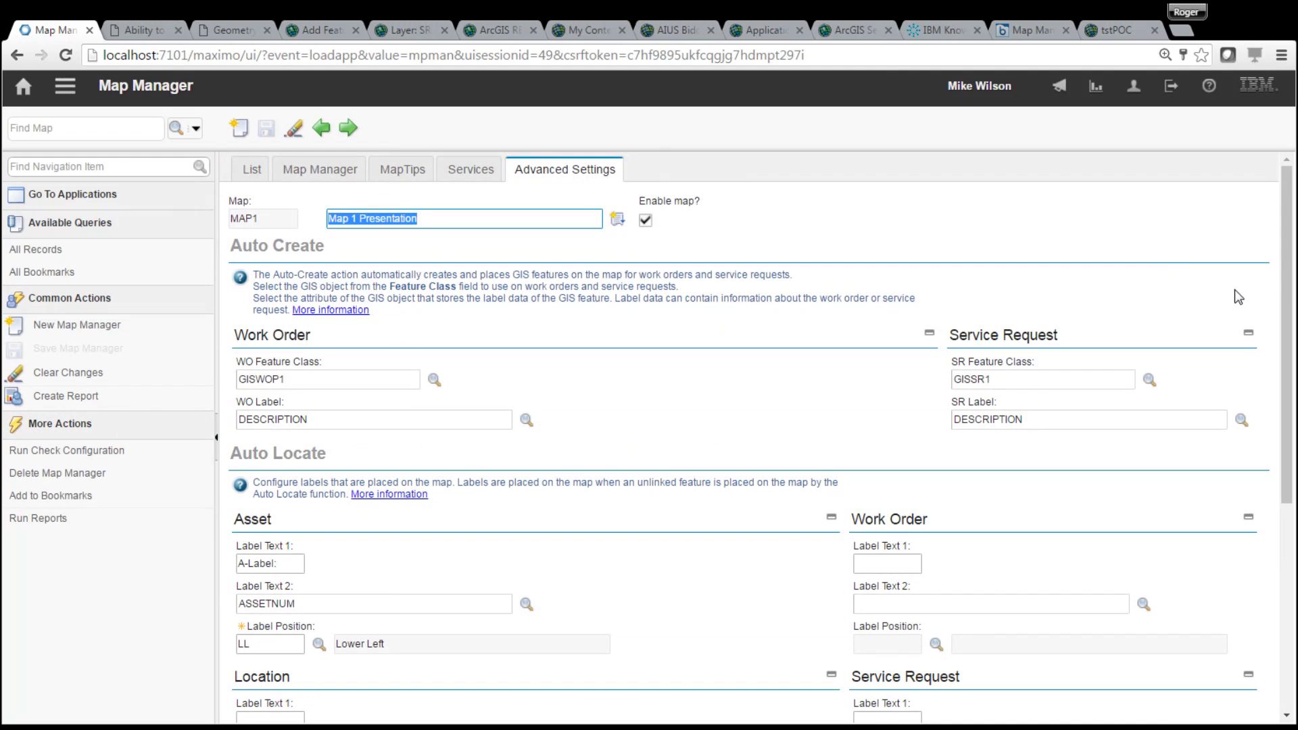
{"action": "left_click_drag", "start_coordinate": [1285, 334], "coordinate": [1270, 582]}
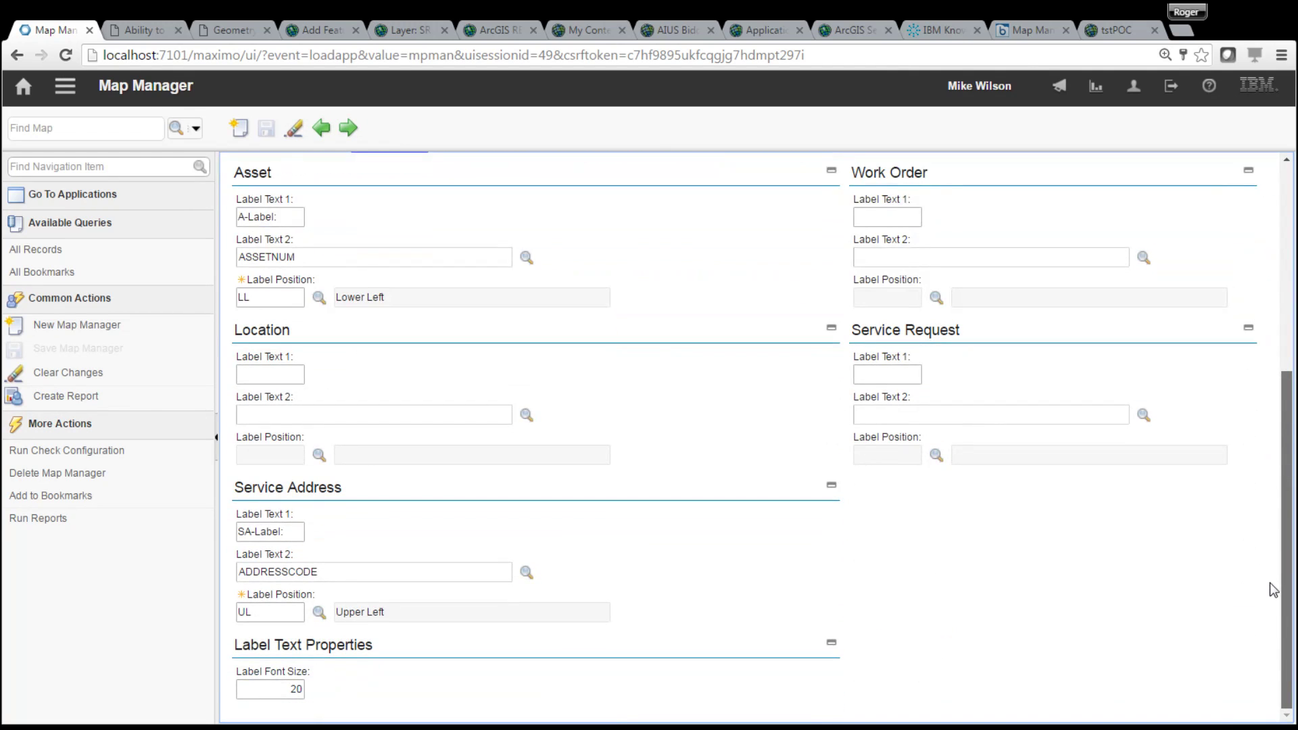
{"action": "scroll", "coordinate": [1274, 590], "scroll_direction": "up", "scroll_amount": 5}
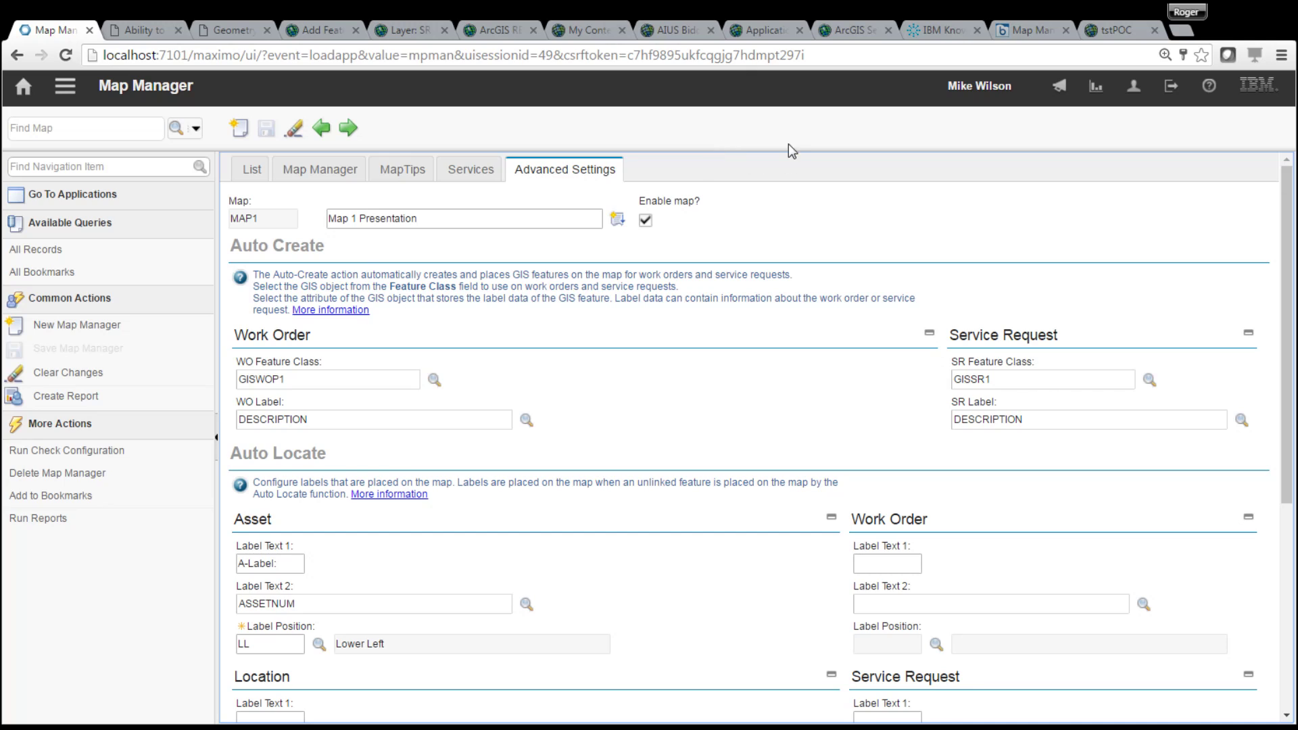
Step: Expand the WORKORDER object in MAP1's map tips and examine its Map Tip and Summary templates
{"action": "left_click", "coordinate": [404, 170]}
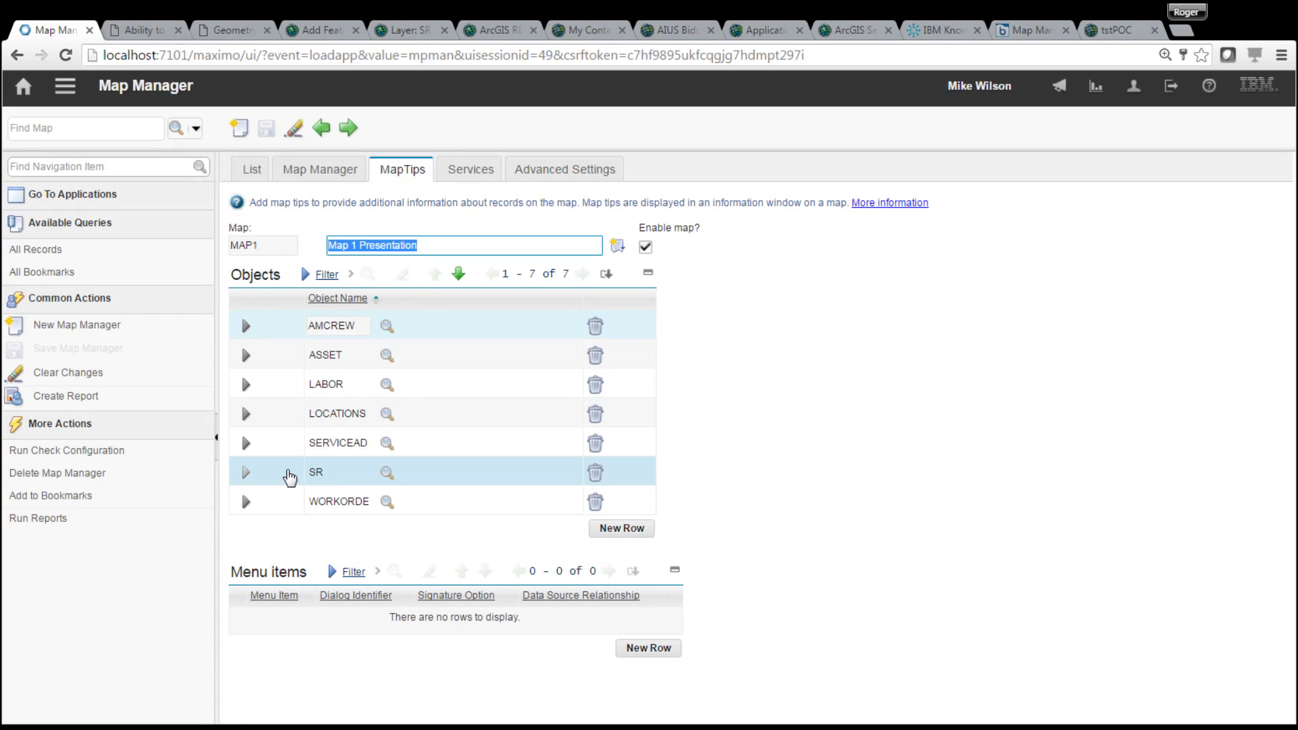
{"action": "left_click", "coordinate": [257, 505]}
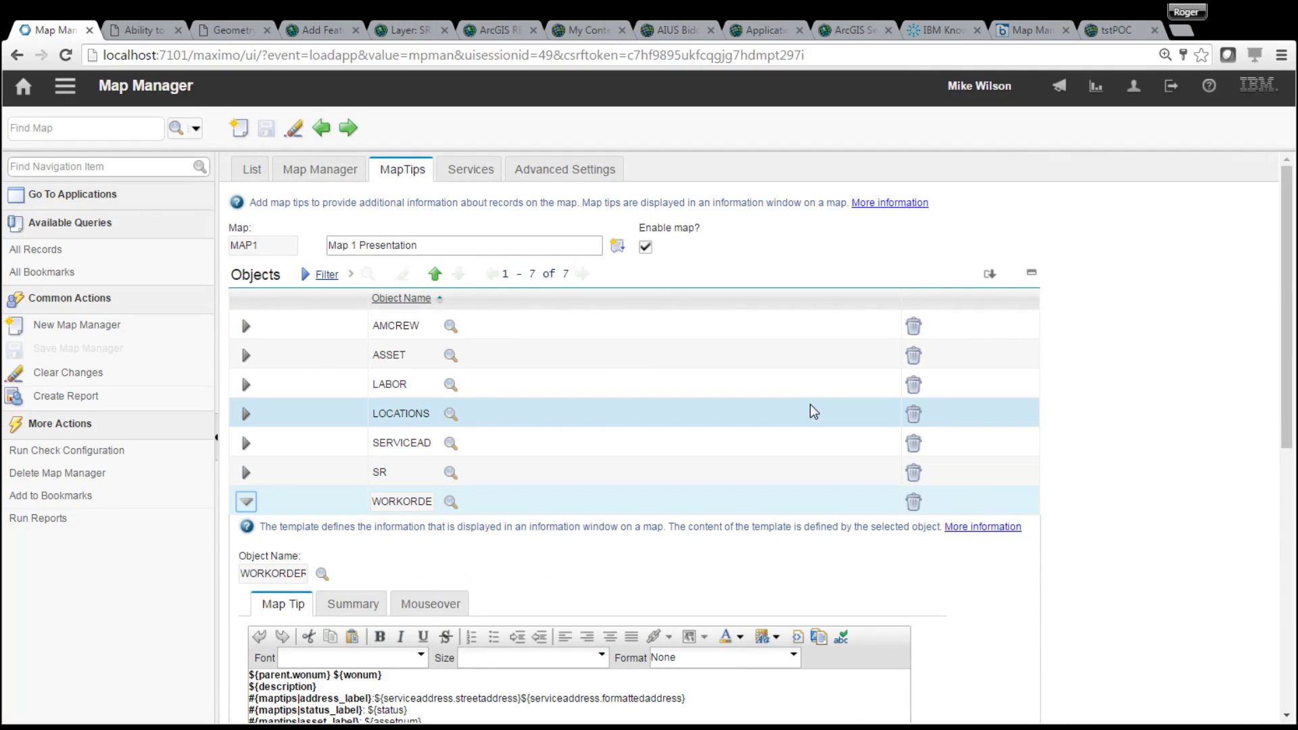
{"action": "scroll", "coordinate": [1269, 536], "scroll_direction": "down", "scroll_amount": 5}
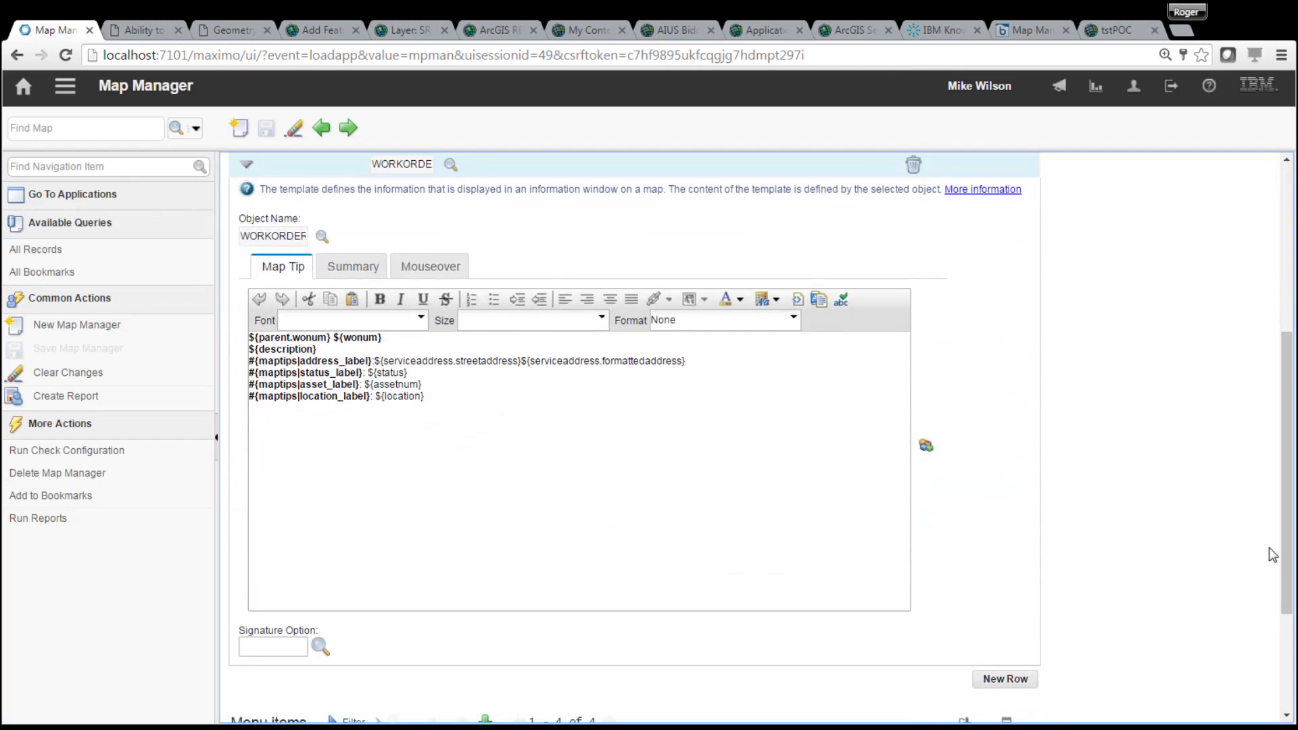
{"action": "left_click", "coordinate": [353, 267]}
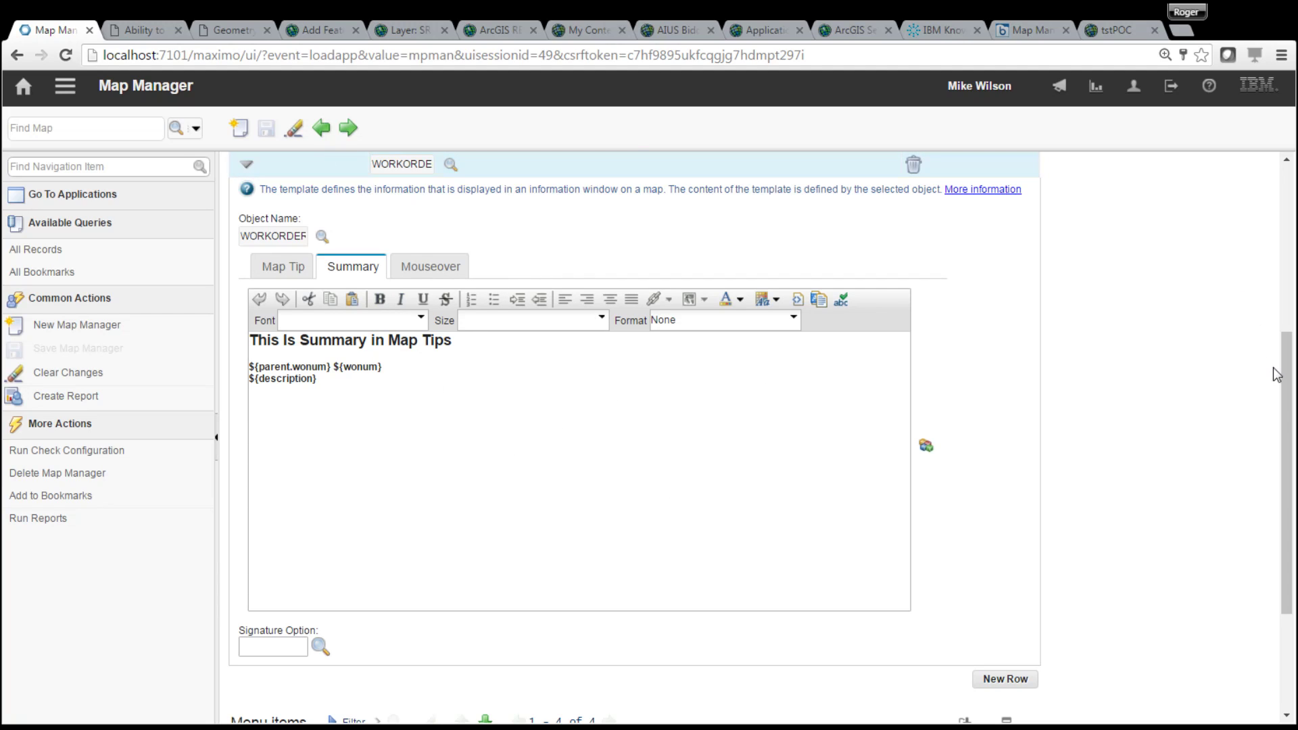
{"action": "left_click_drag", "start_coordinate": [1287, 384], "coordinate": [1287, 219]}
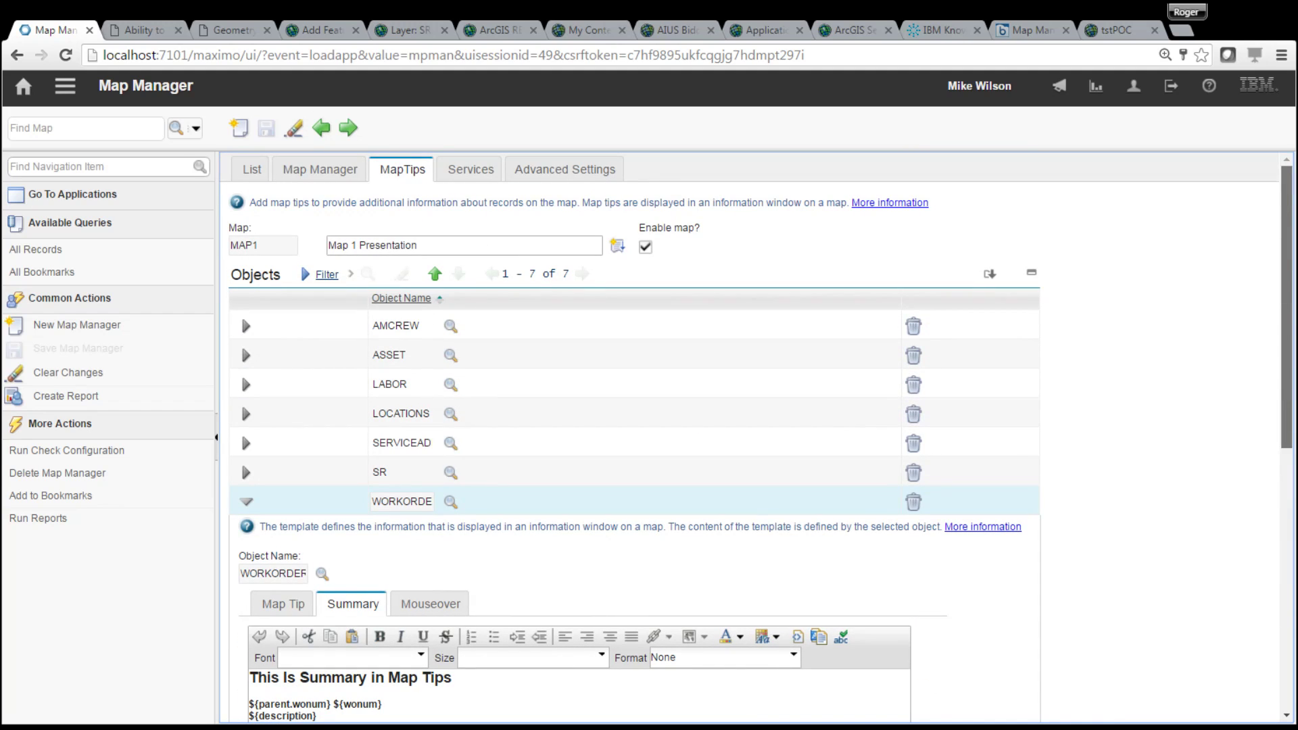
Step: Switch to the Application Designer application, filter the applications by "wot" and open WOTRACK
{"action": "left_click", "coordinate": [65, 86]}
{"action": "mouse_move", "coordinate": [173, 110]}
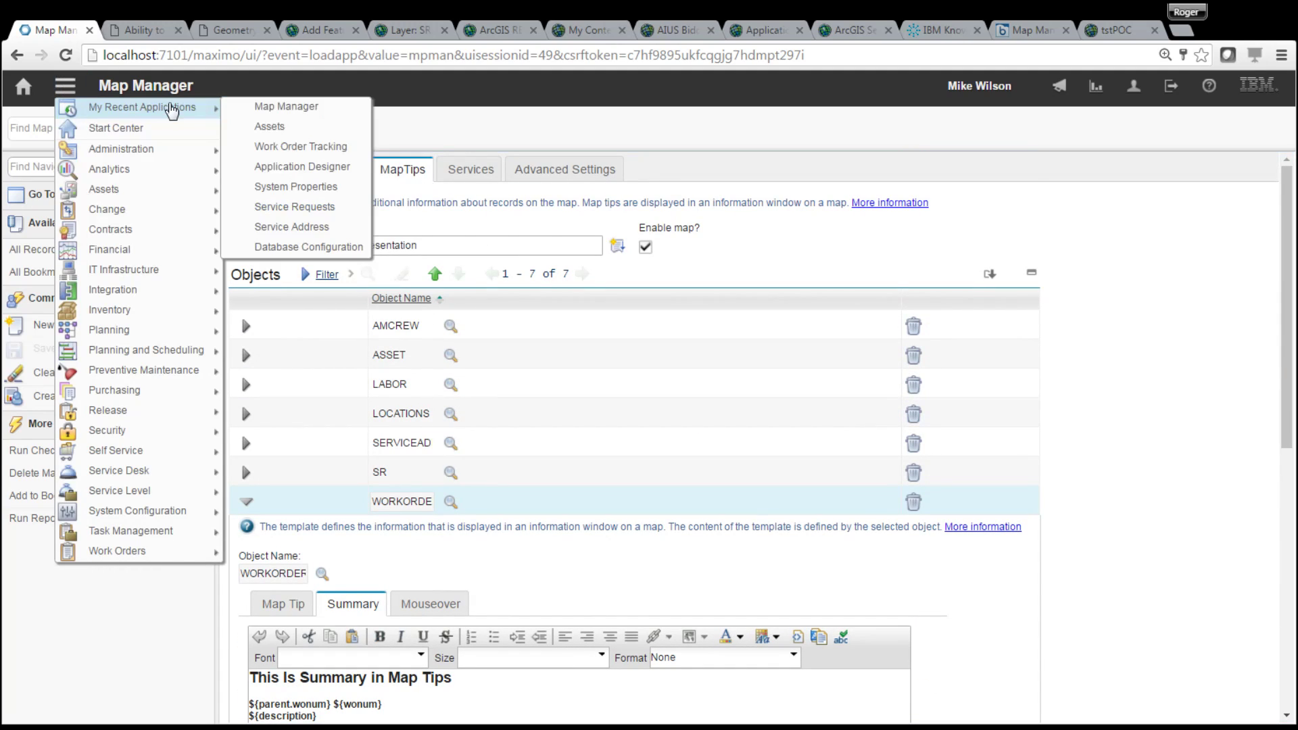
{"action": "left_click", "coordinate": [315, 174]}
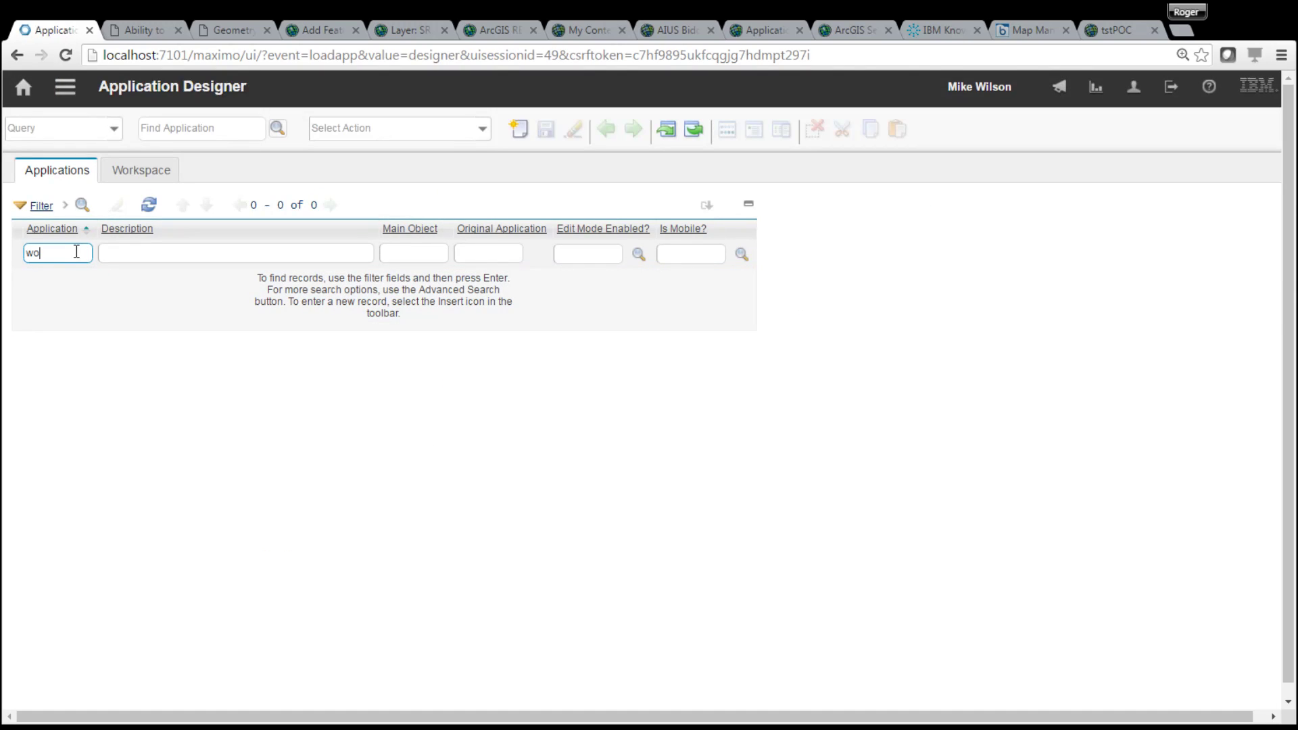
{"action": "key", "text": "Return"}
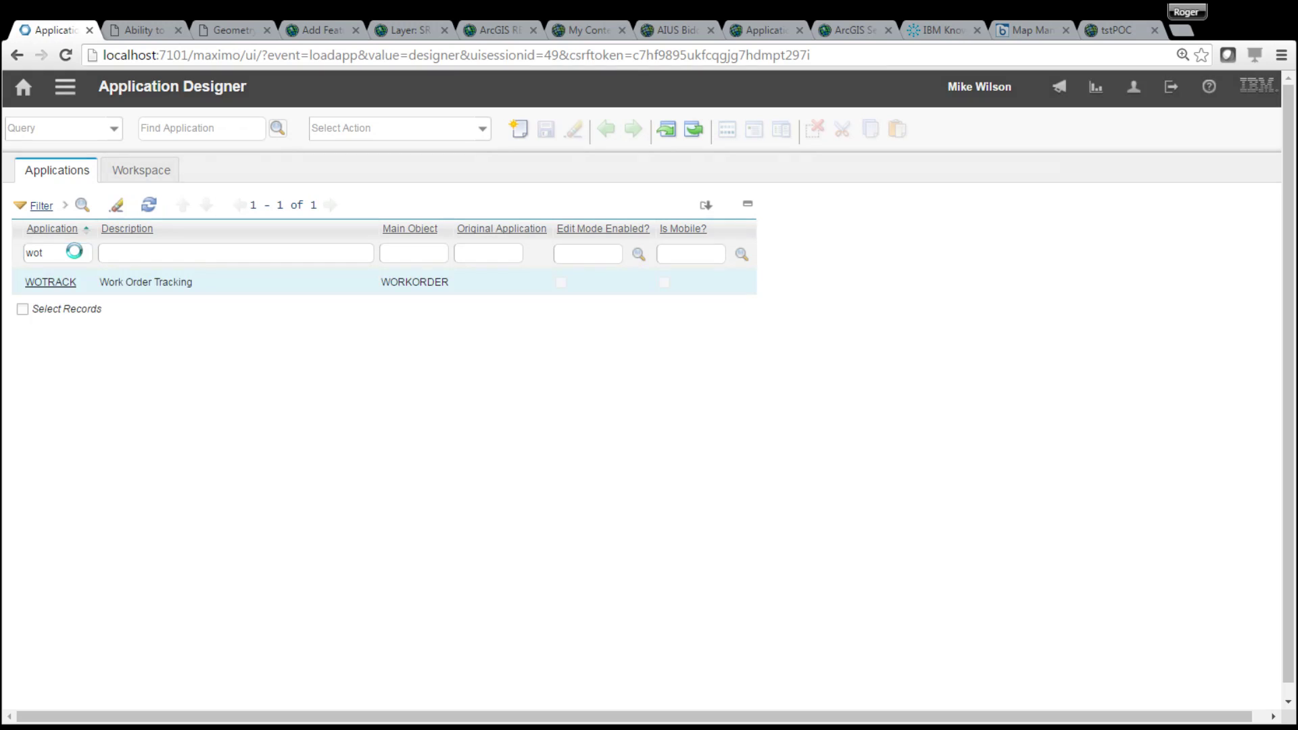
{"action": "left_click", "coordinate": [59, 286]}
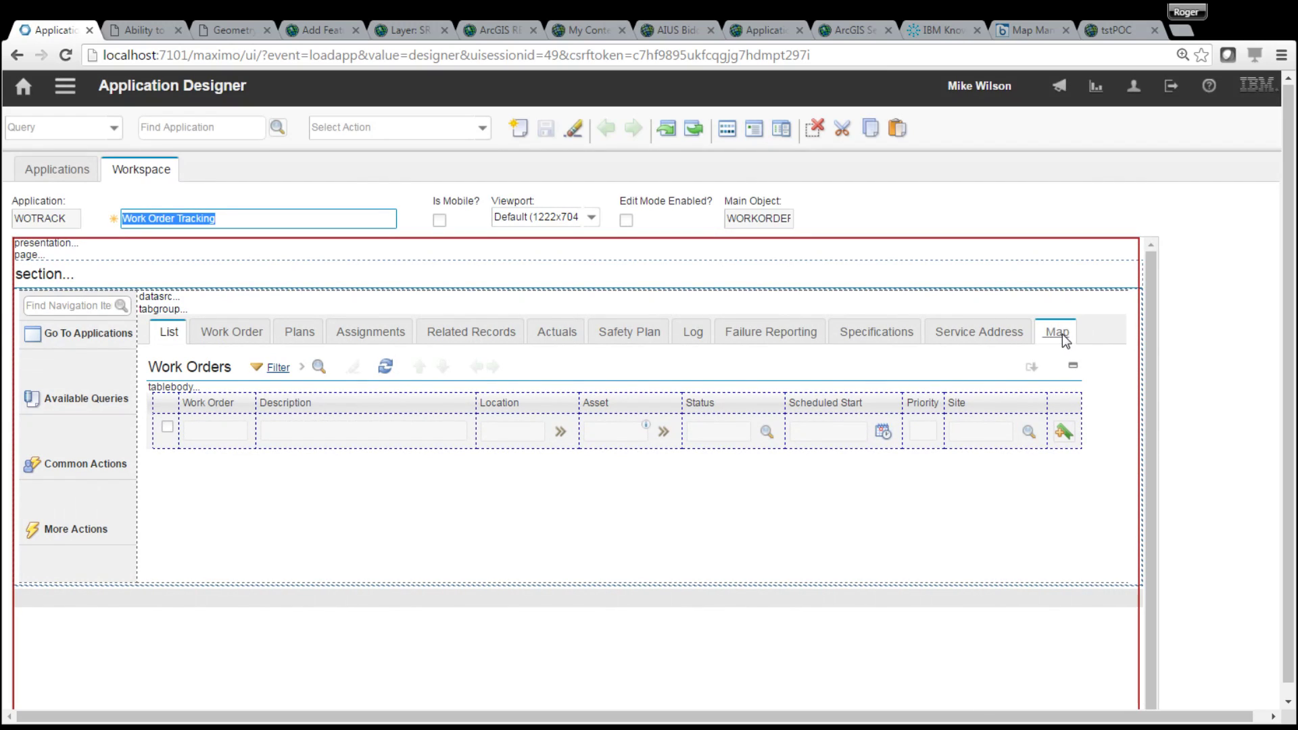
Step: Set the Data source ID of the map control in WOTRACK's Map section to results_showlist and save the application
{"action": "left_click", "coordinate": [1058, 333]}
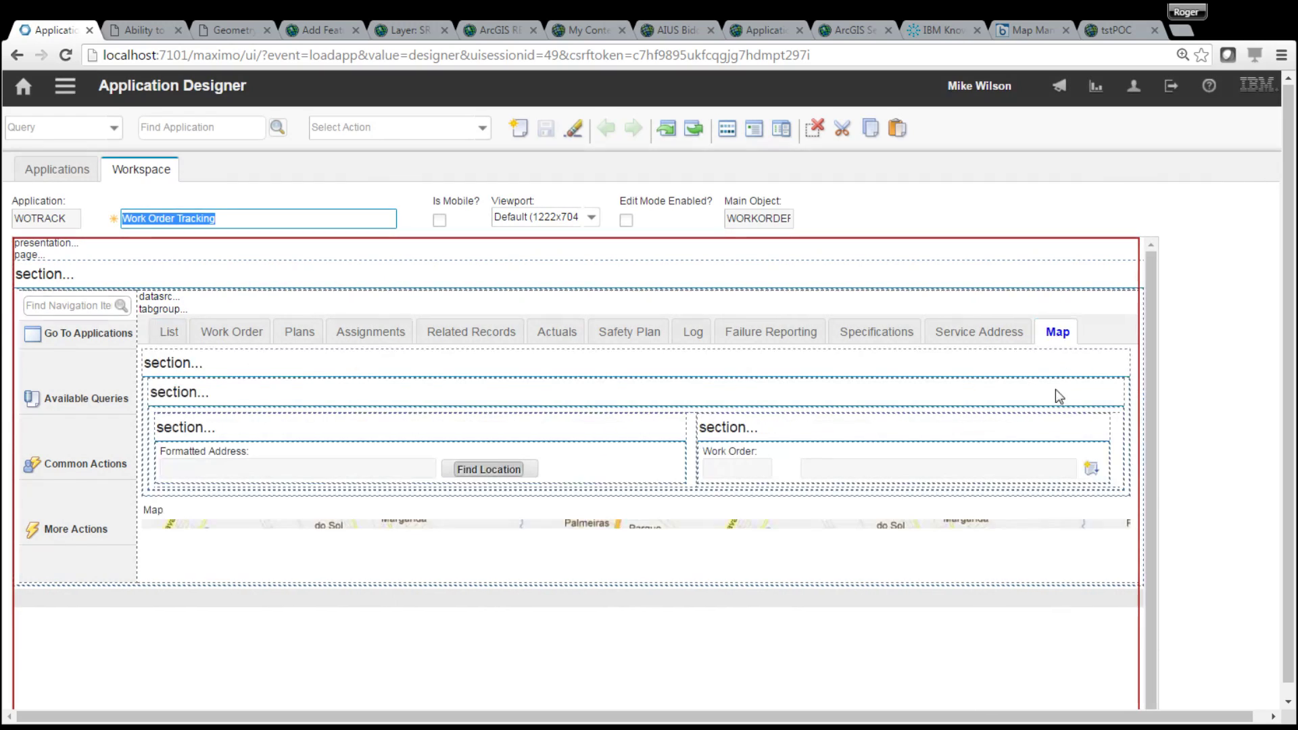
{"action": "left_click", "coordinate": [739, 511]}
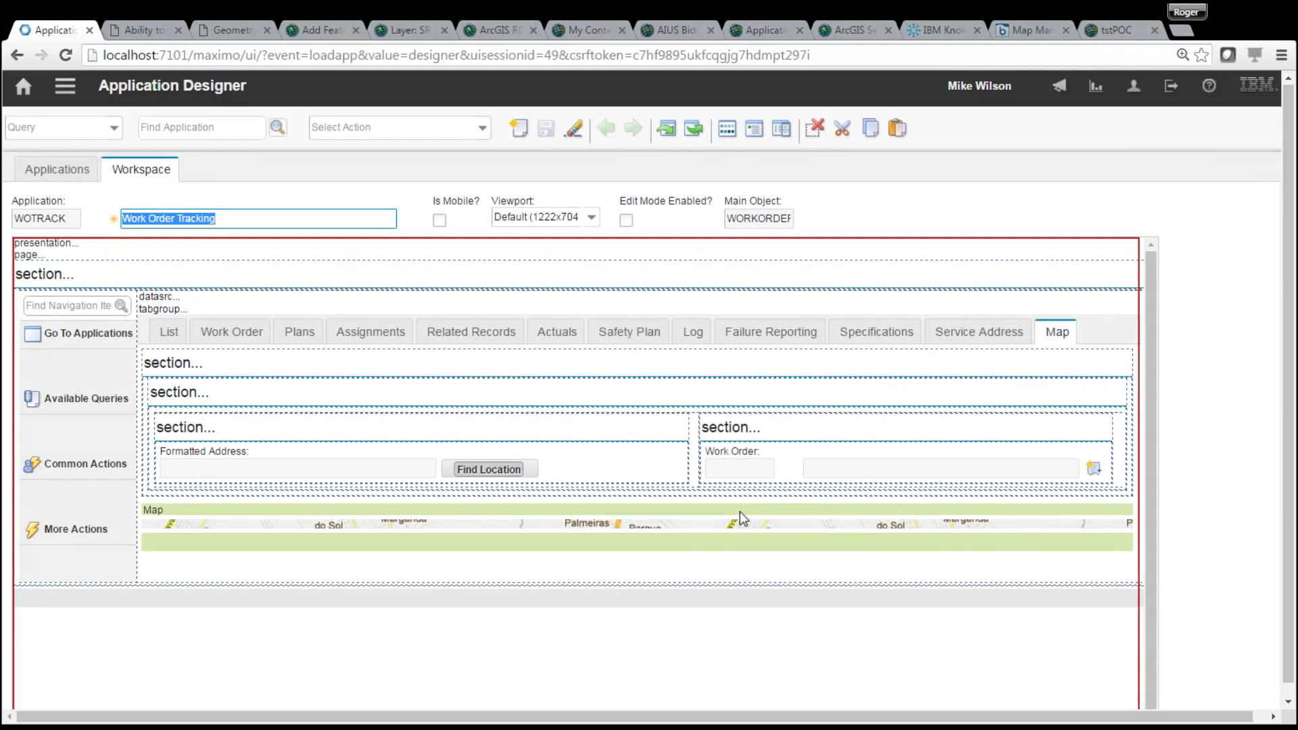
{"action": "left_click", "coordinate": [756, 129]}
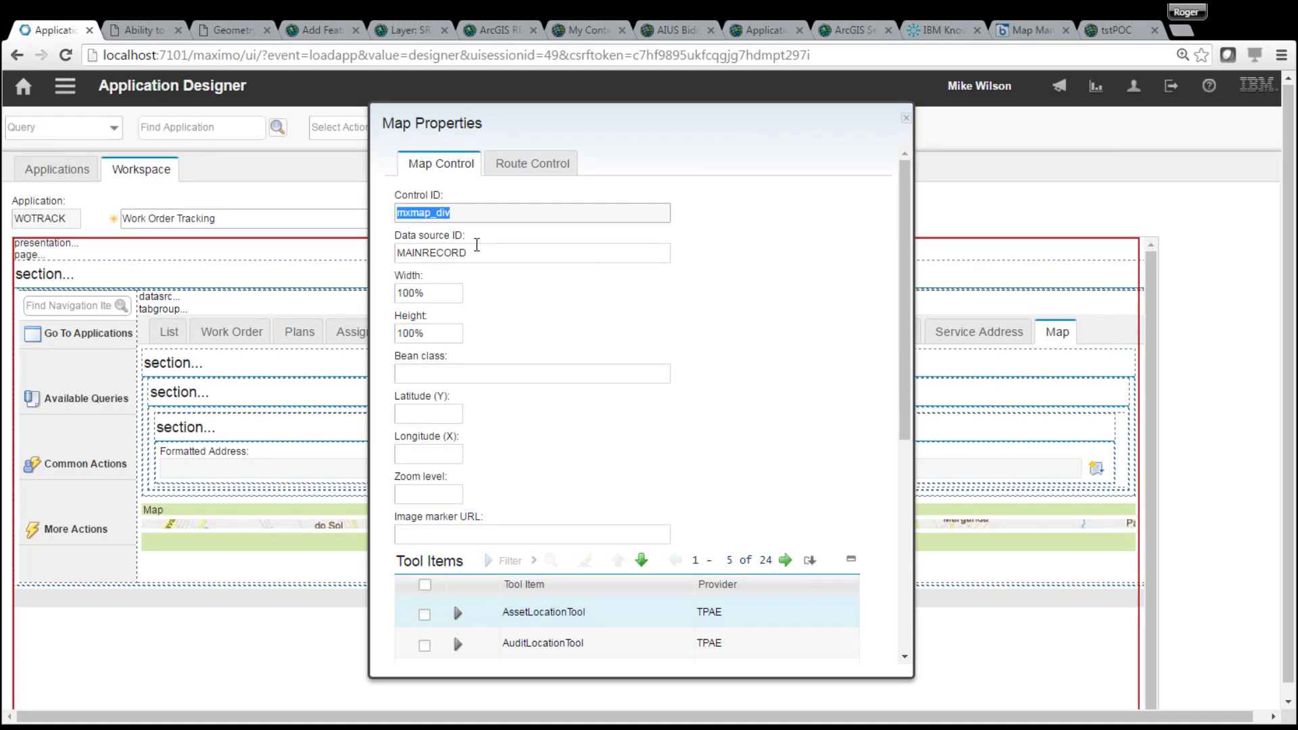
{"action": "left_click", "coordinate": [483, 251]}
{"action": "type", "text": "results_showlist"}
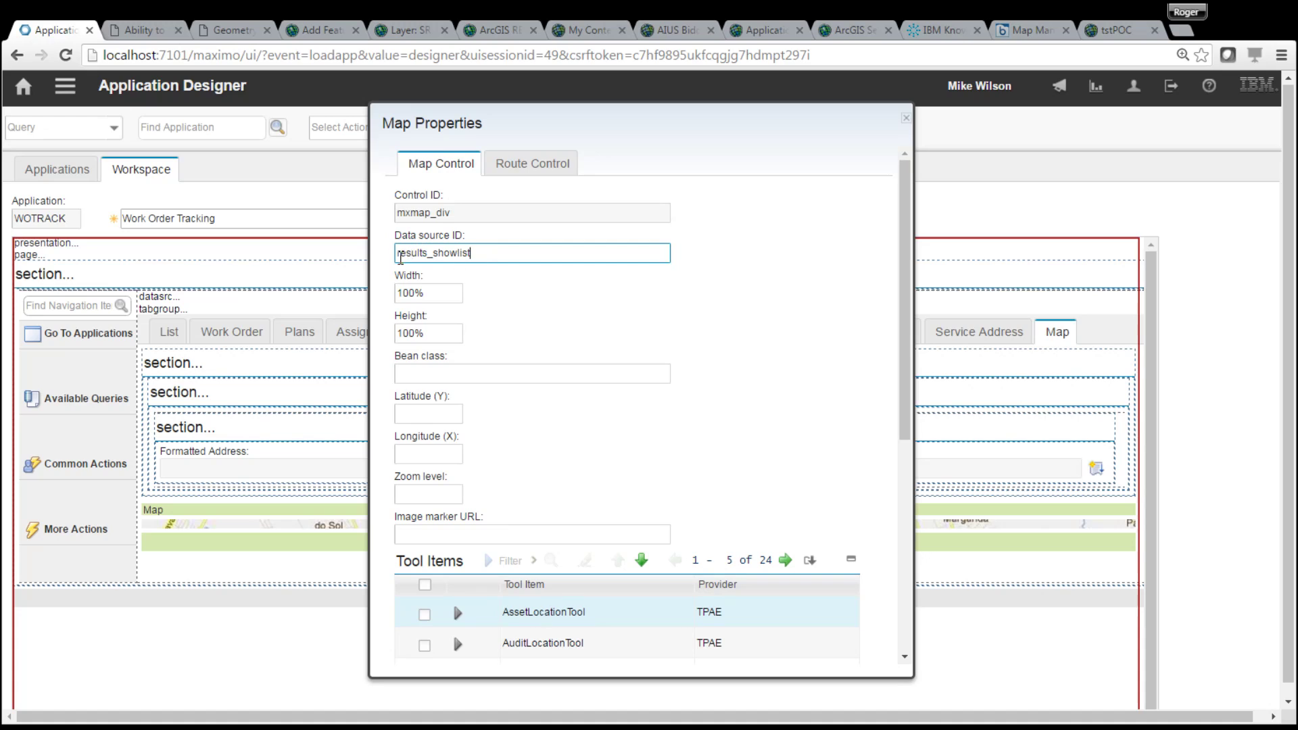
{"action": "key", "text": "Tab"}
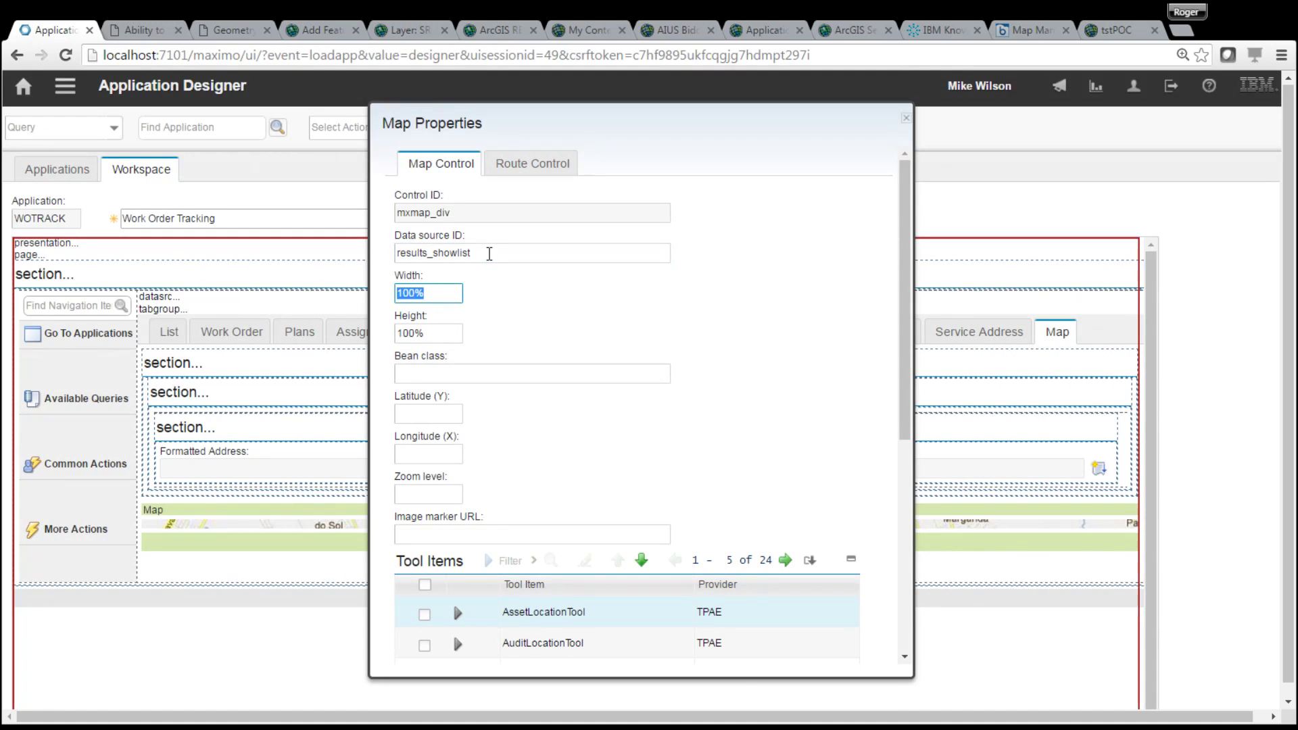
{"action": "left_click", "coordinate": [907, 124]}
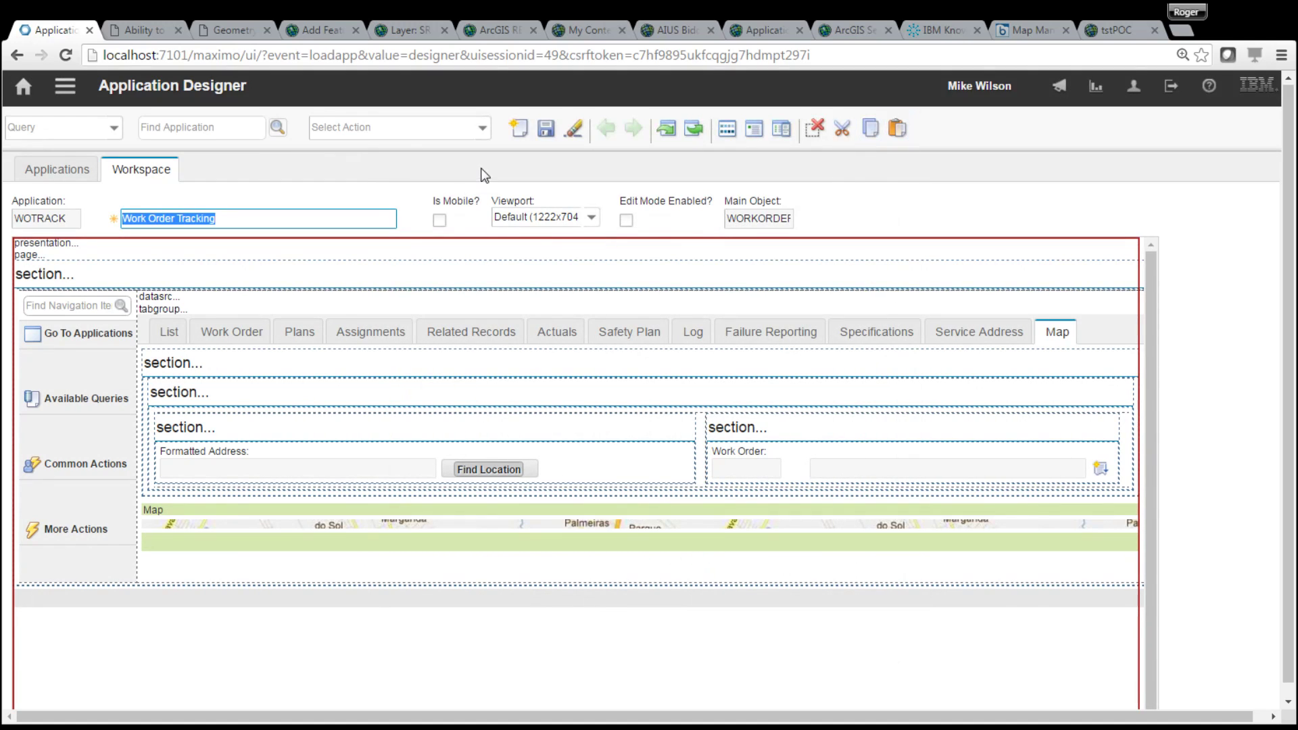
{"action": "left_click", "coordinate": [544, 130]}
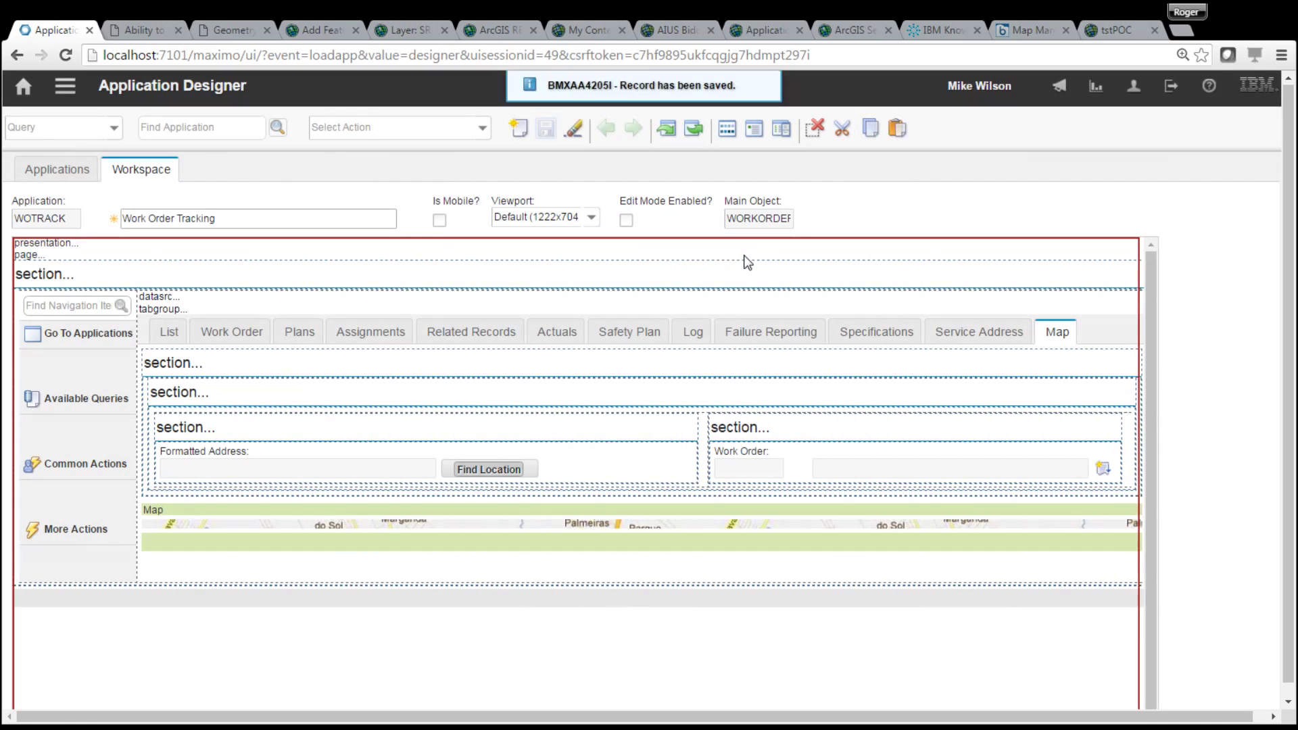
Step: Switch to the Assets application, filter the assets by "test" and open ASSETTEST2
{"action": "left_click", "coordinate": [65, 95]}
{"action": "mouse_move", "coordinate": [162, 108]}
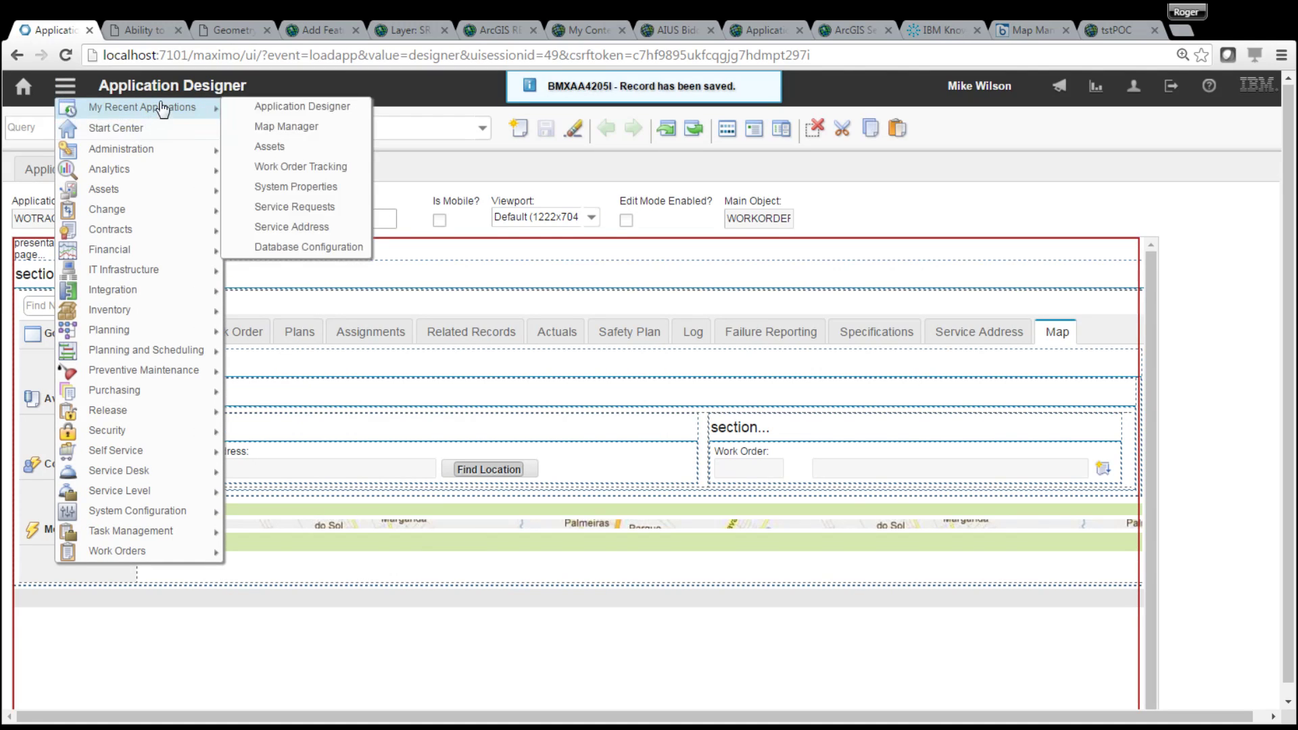
{"action": "left_click", "coordinate": [269, 146]}
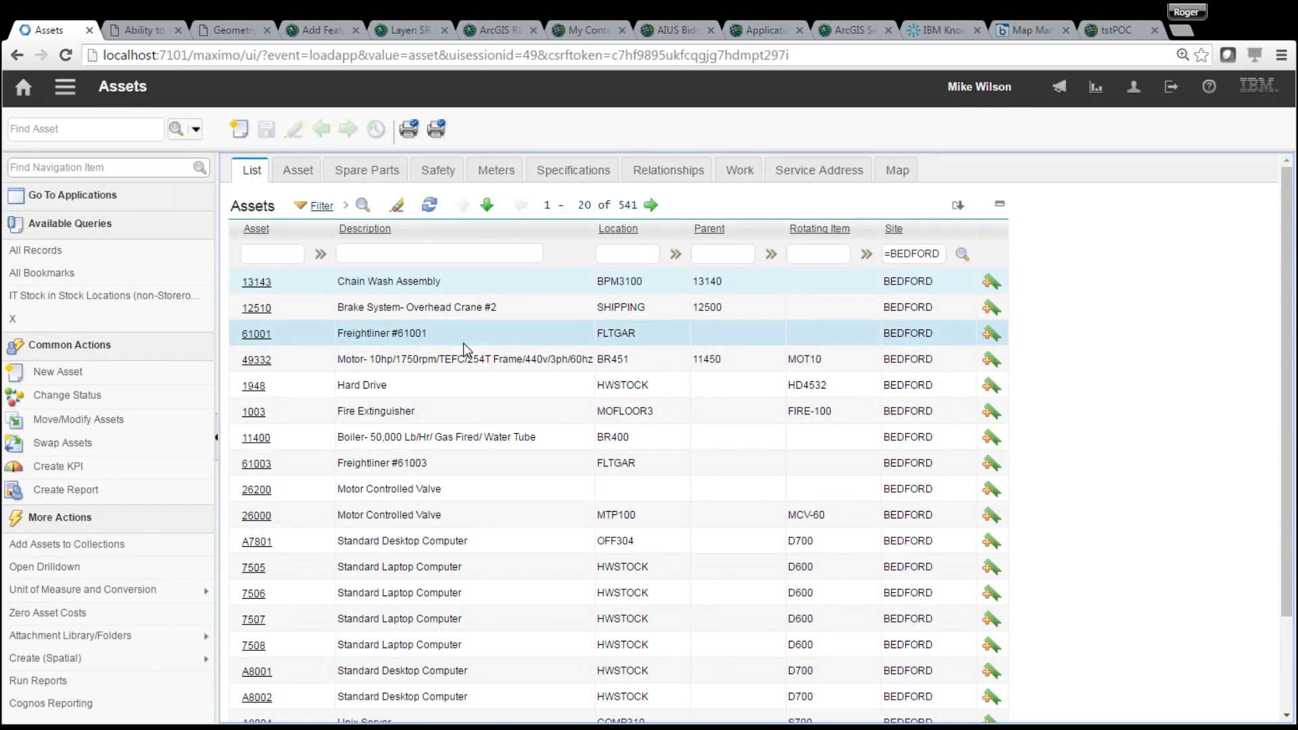
{"action": "key", "text": "Return"}
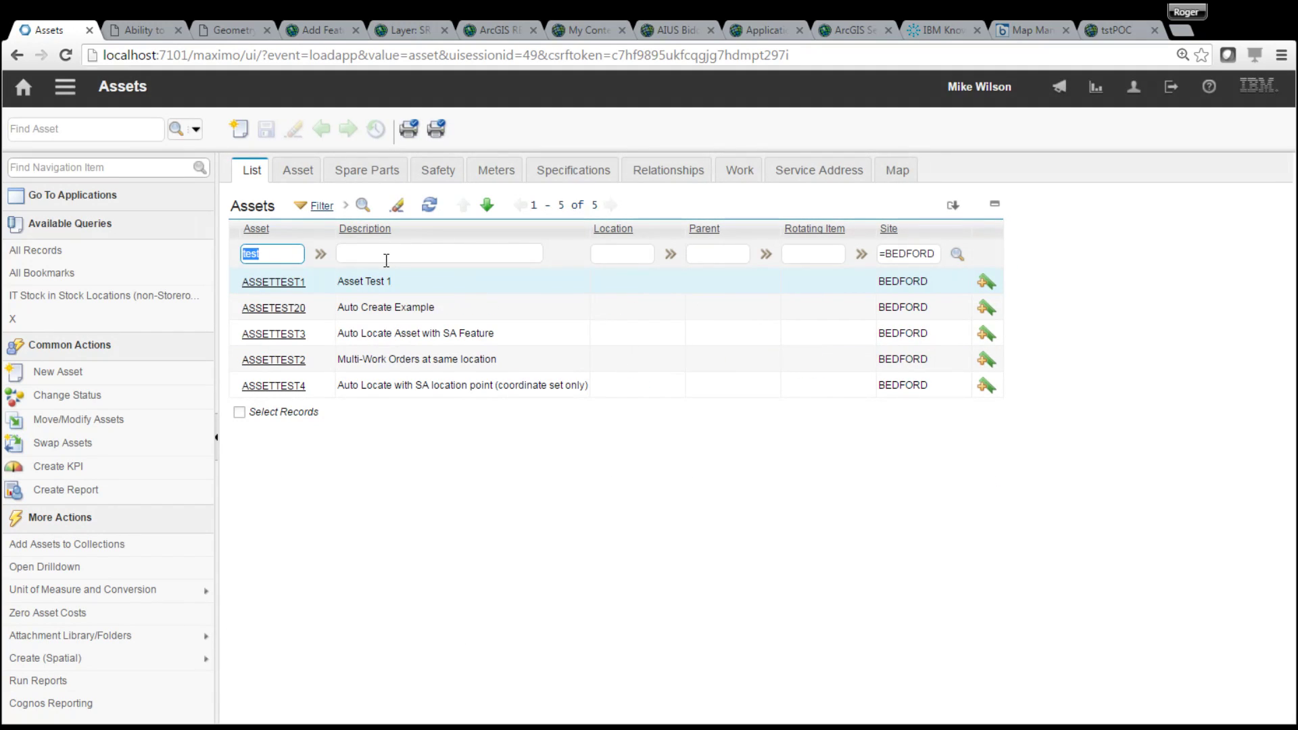
{"action": "left_click", "coordinate": [284, 365]}
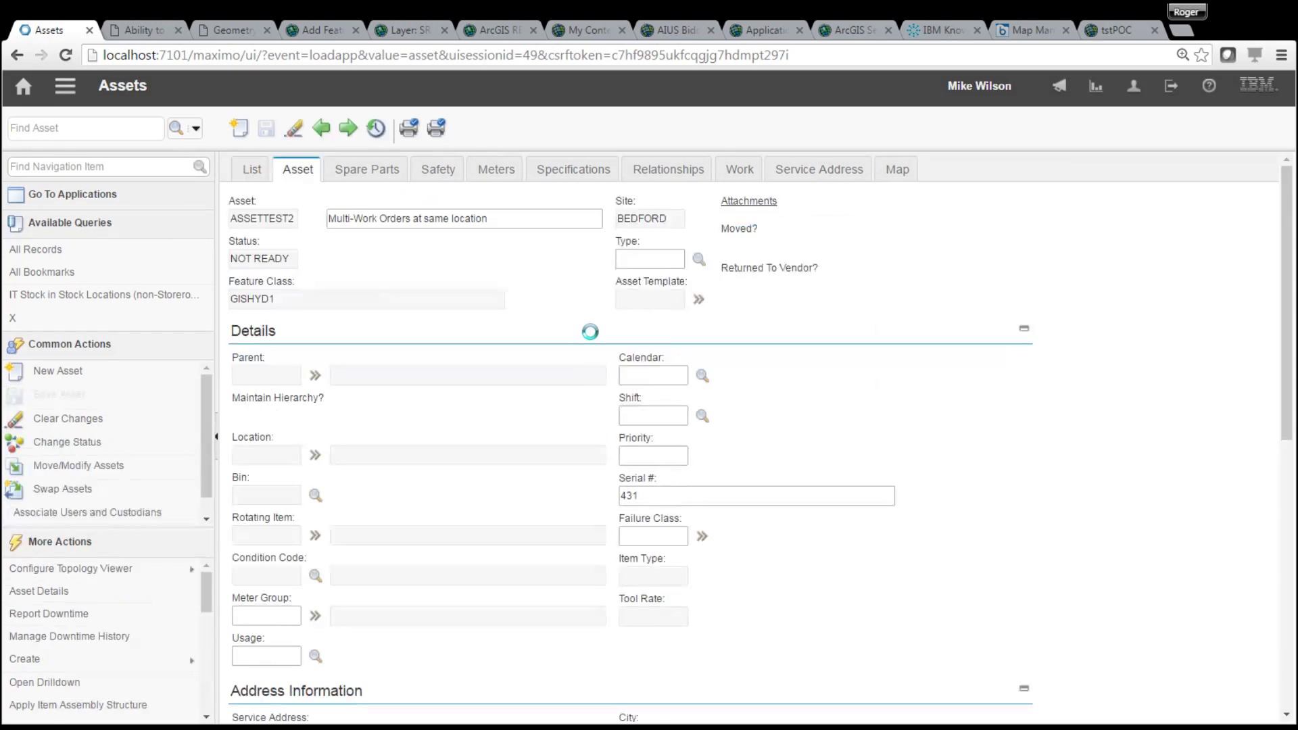
{"action": "left_click", "coordinate": [424, 225]}
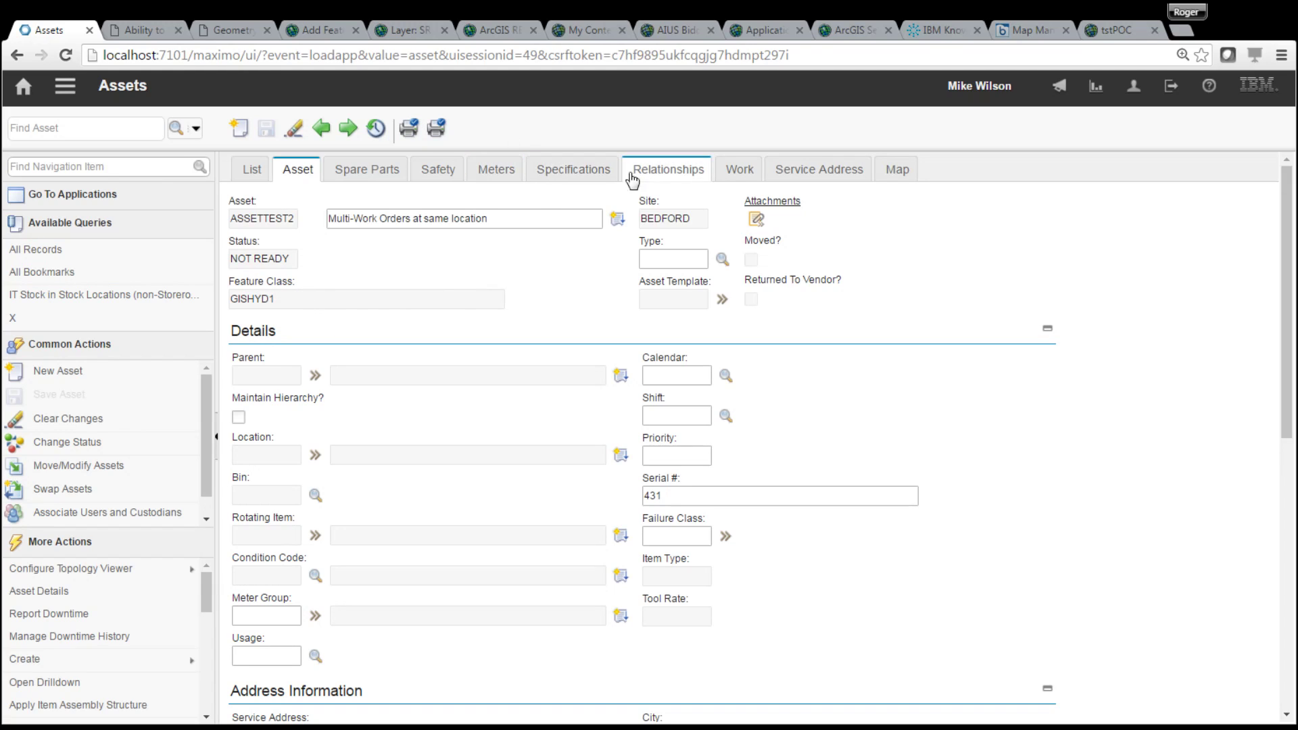
Step: Check the work orders listed for ASSETTEST2, view the WOTEST90 record in Work Order Tracking and return to the asset
{"action": "left_click", "coordinate": [741, 173]}
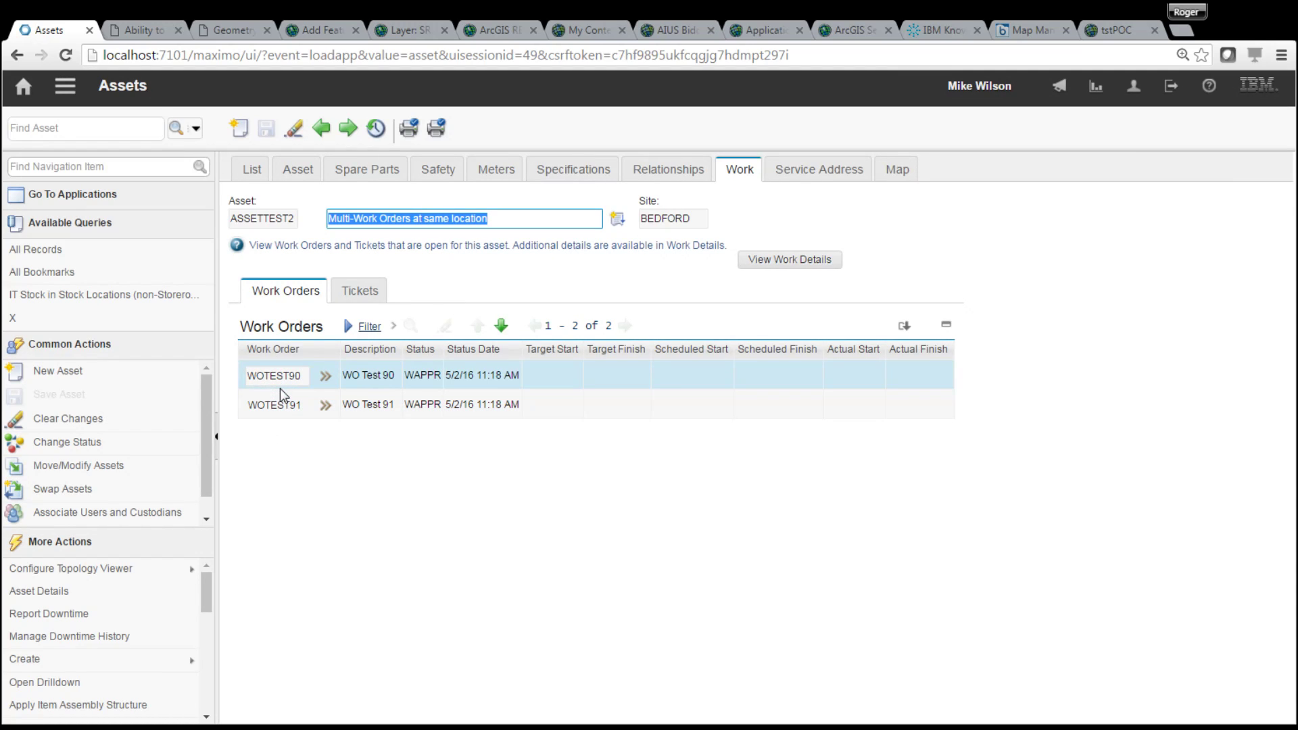
{"action": "left_click", "coordinate": [326, 377]}
{"action": "left_click", "coordinate": [369, 400]}
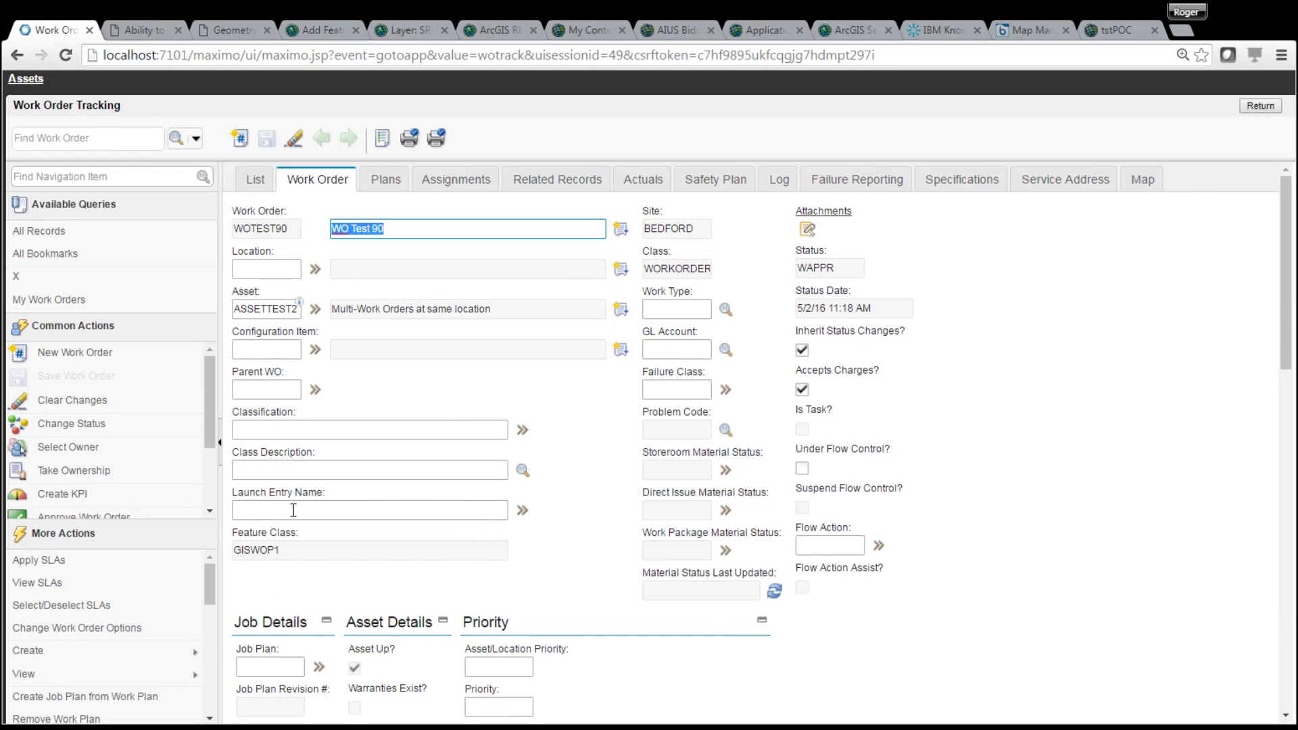
{"action": "left_click", "coordinate": [1257, 106]}
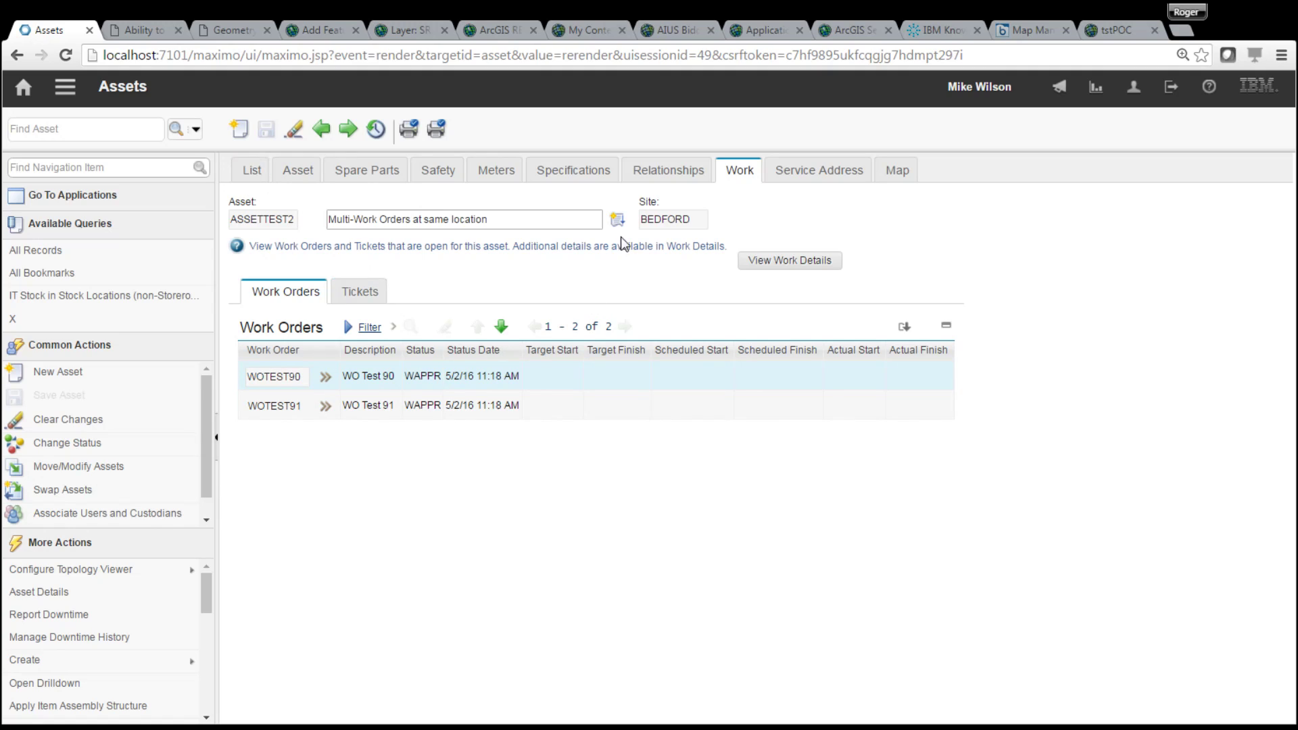
{"action": "left_click", "coordinate": [65, 86]}
{"action": "mouse_move", "coordinate": [147, 108]}
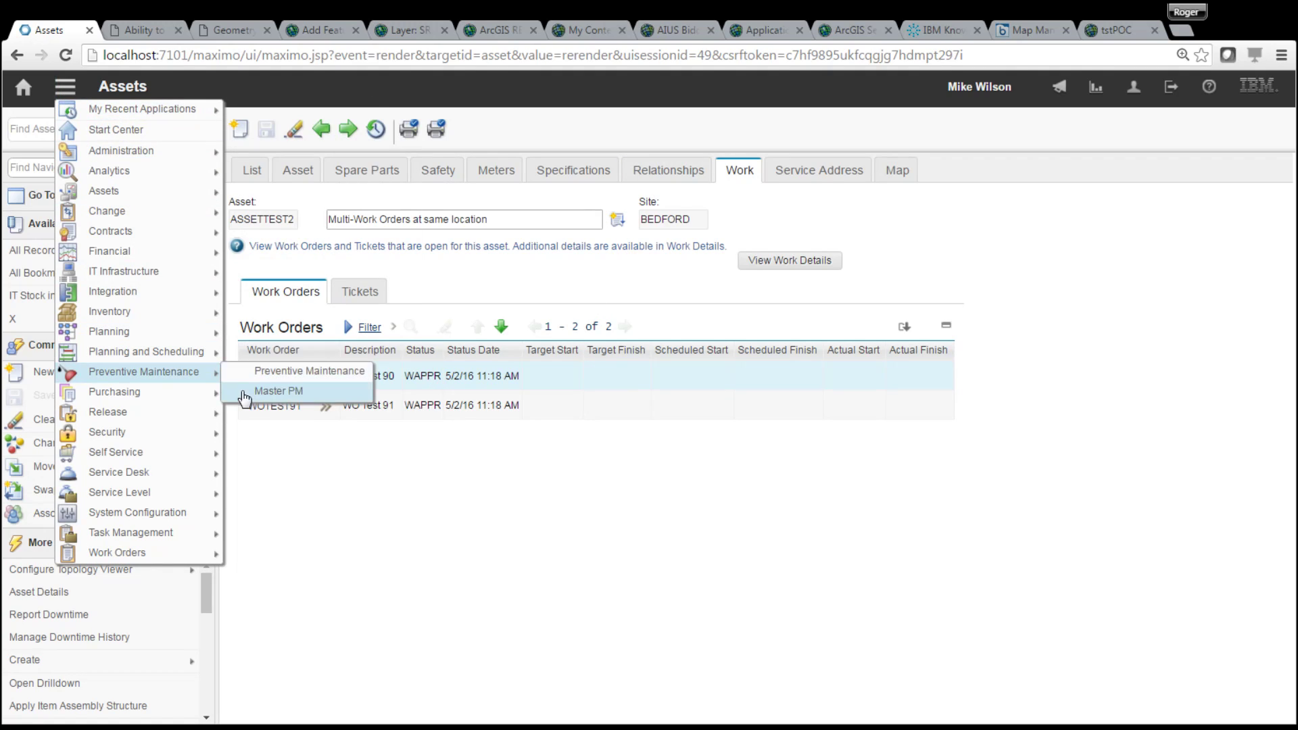
{"action": "left_click", "coordinate": [396, 467]}
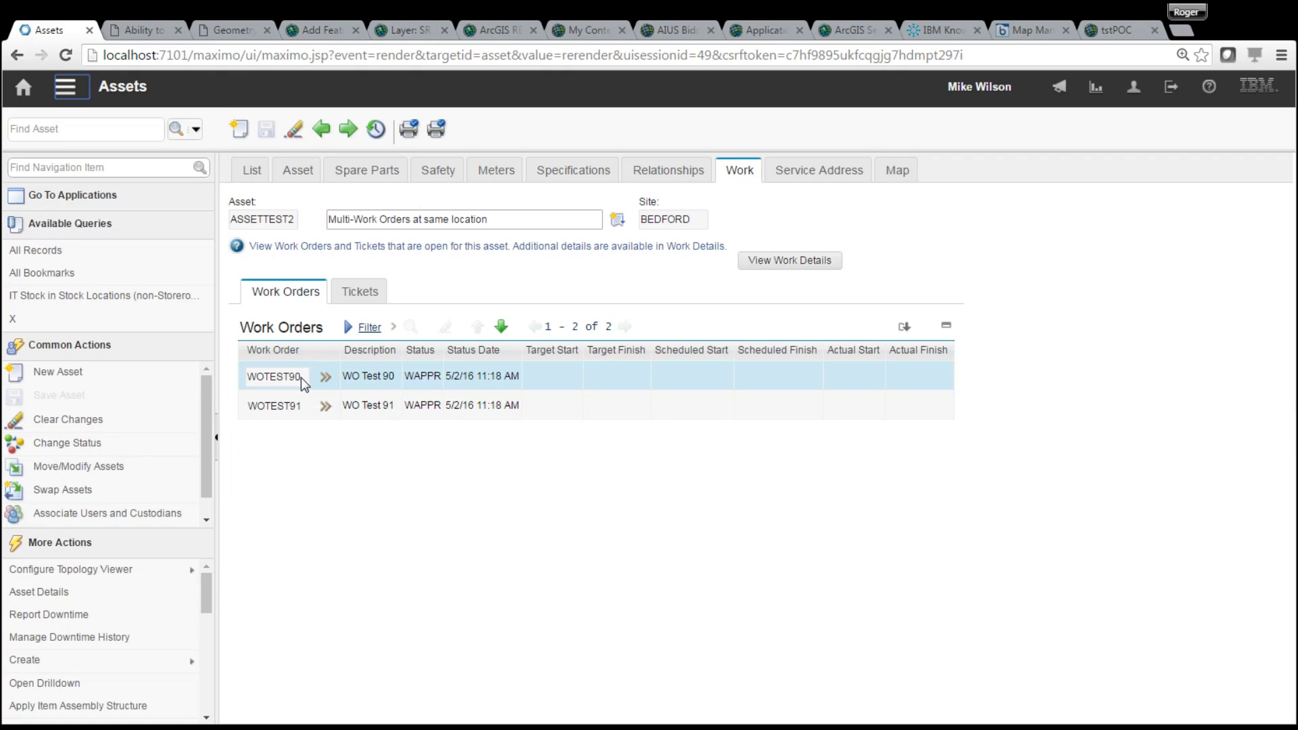
Step: Switch to the Work Order Tracking application and filter the work orders by "test9"
{"action": "left_click", "coordinate": [69, 91]}
{"action": "mouse_move", "coordinate": [180, 110]}
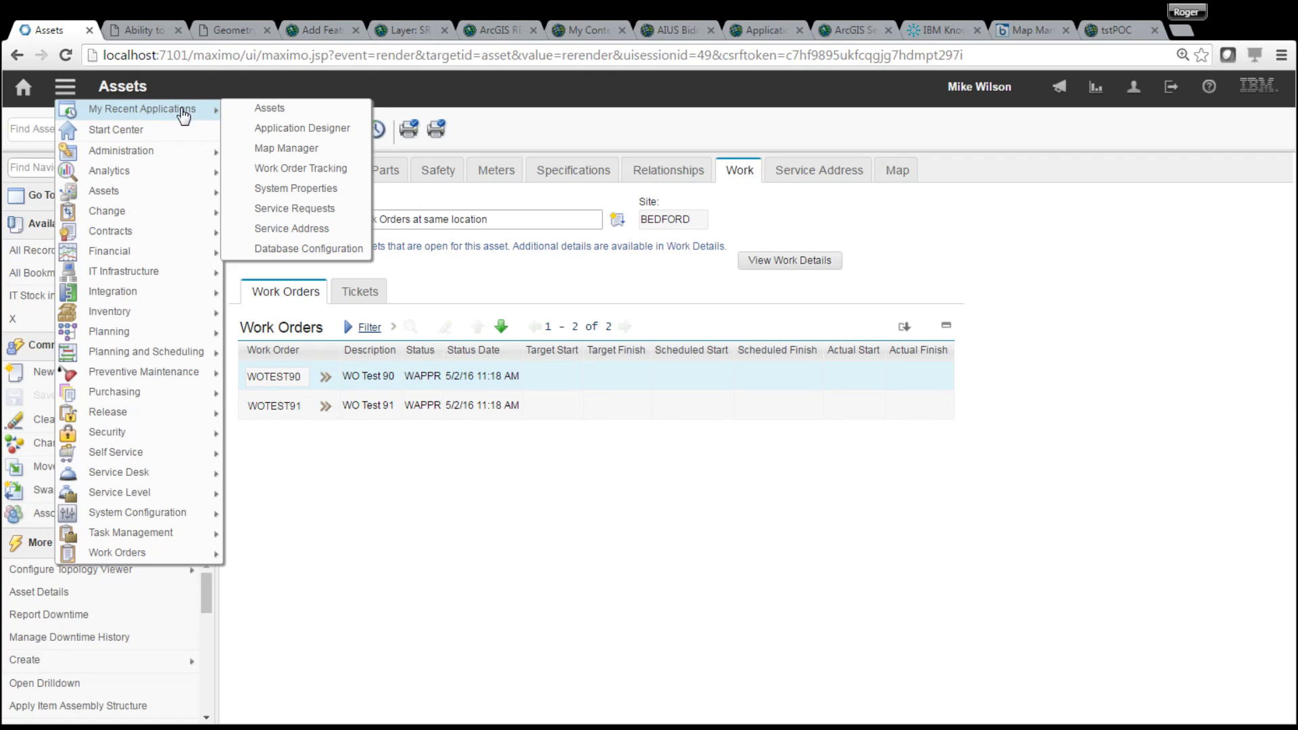
{"action": "left_click", "coordinate": [328, 173]}
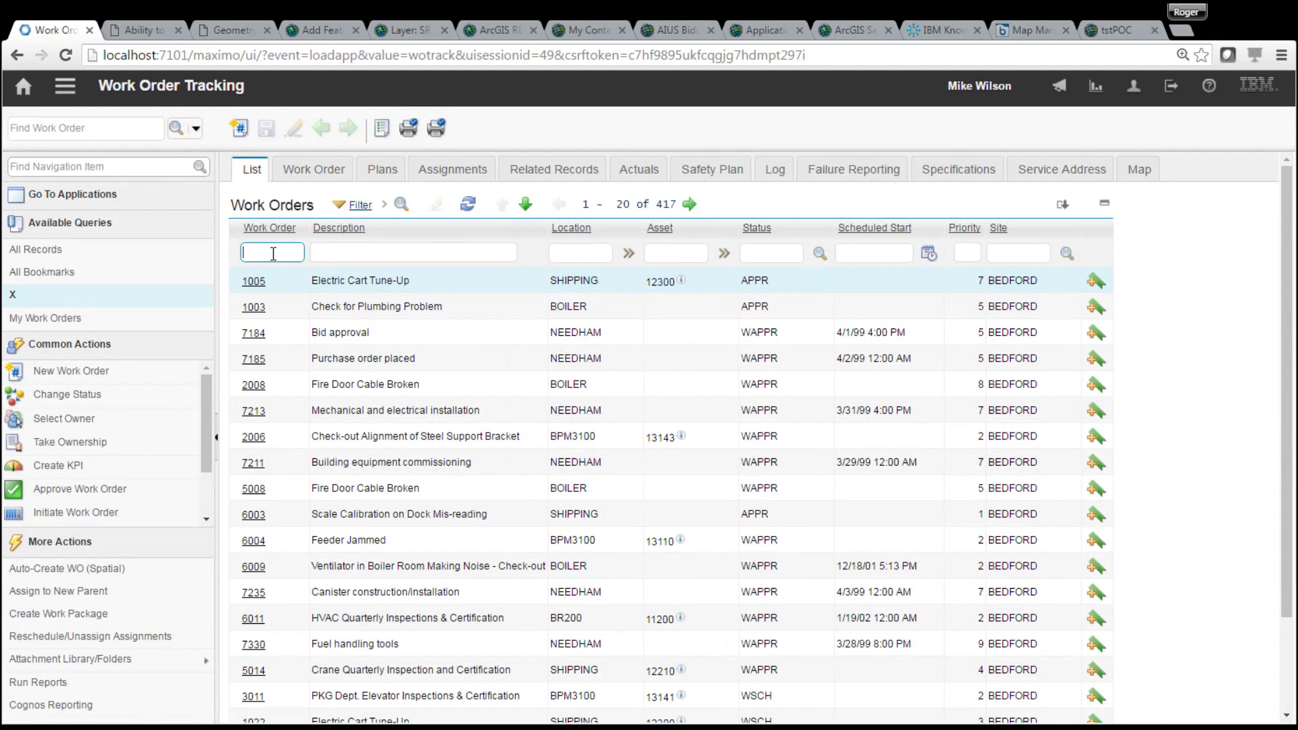
{"action": "type", "text": "9"}
{"action": "key", "text": "Return"}
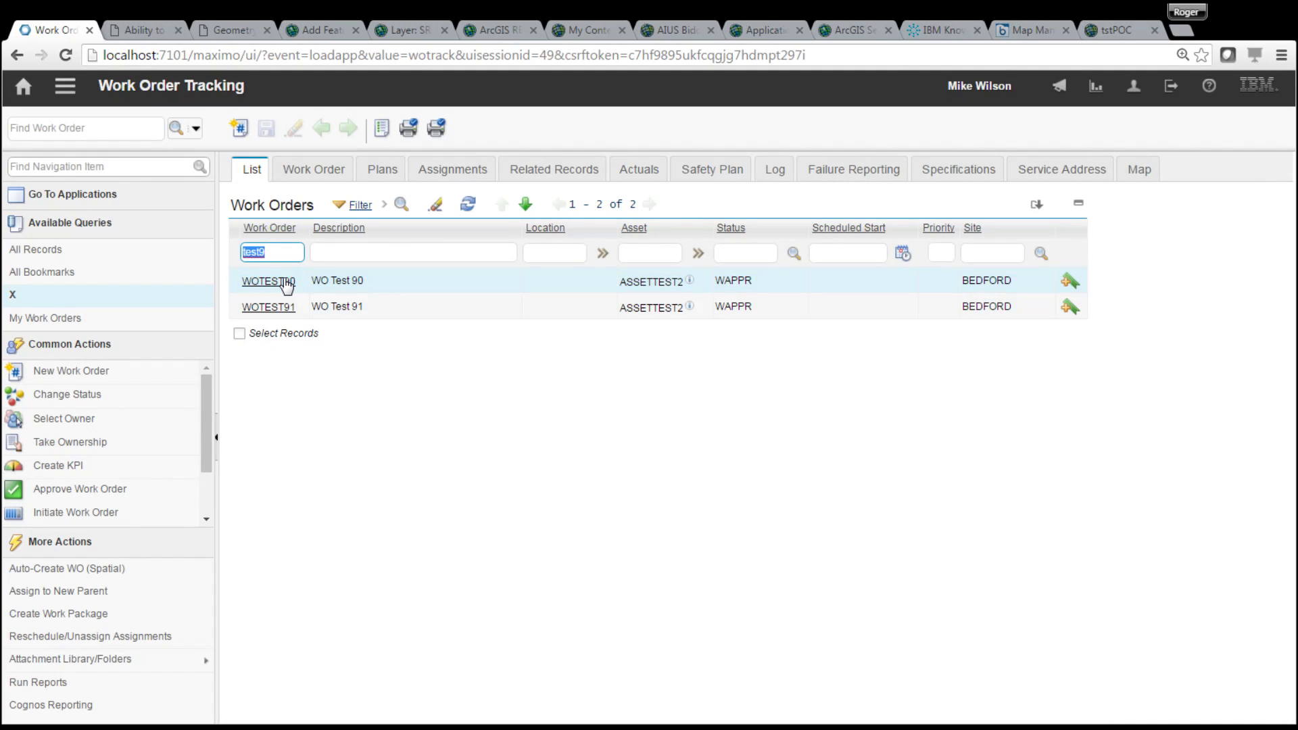
Step: View WOTEST90 on the map, examine the map tip at its shared work order location and return to the work order list
{"action": "left_click", "coordinate": [1137, 178]}
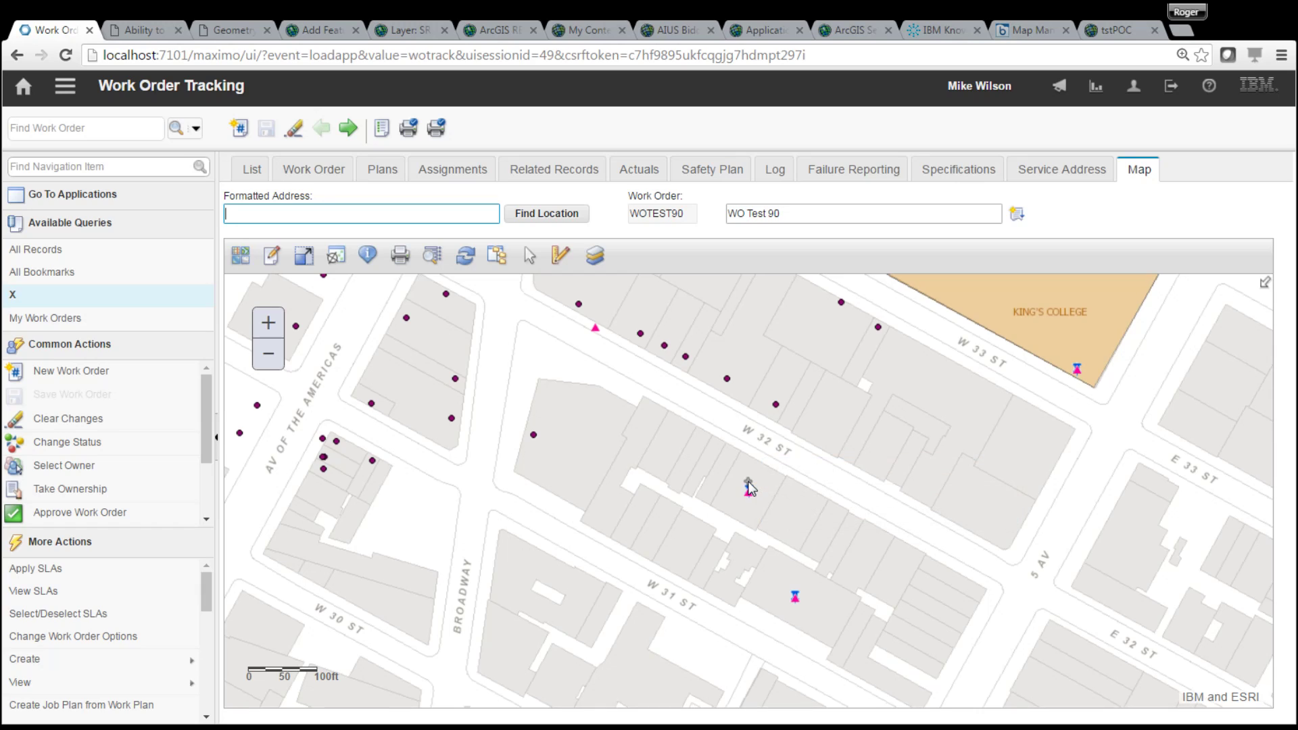
{"action": "mouse_move", "coordinate": [750, 488]}
{"action": "double_click", "coordinate": [749, 485]}
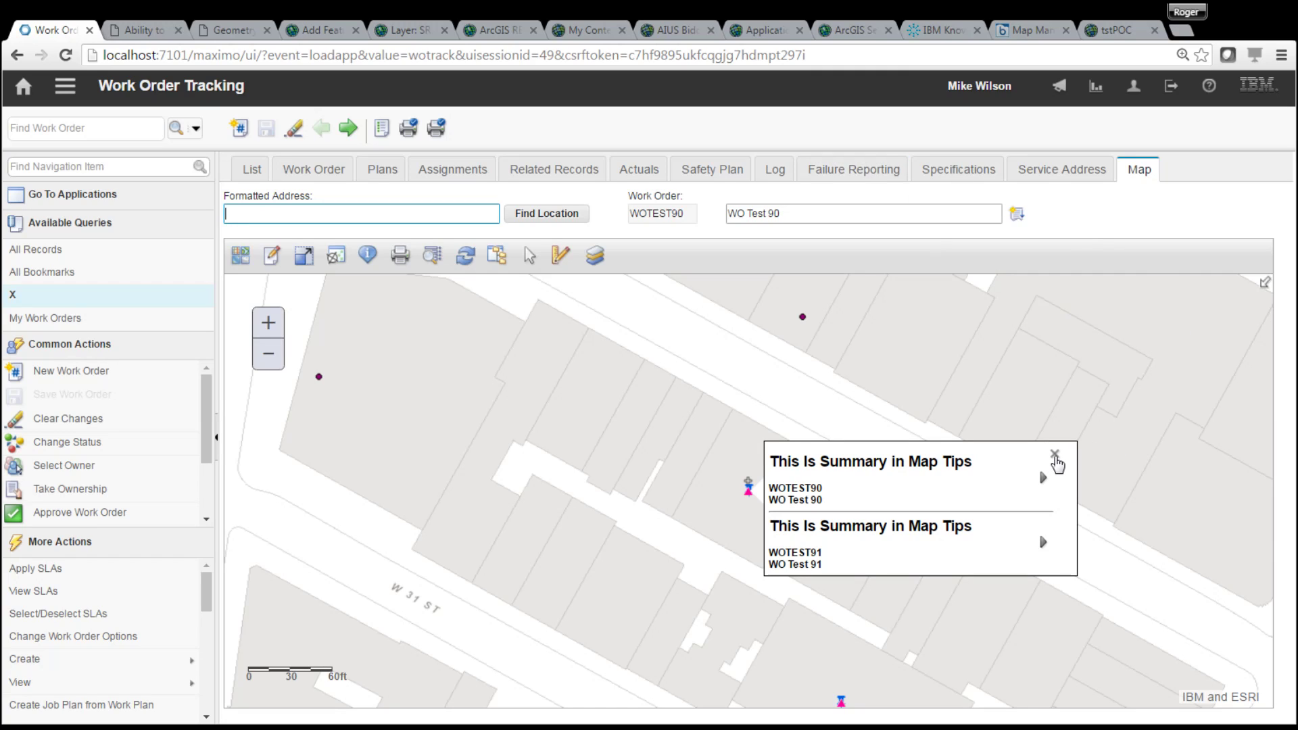
{"action": "left_click", "coordinate": [1054, 455]}
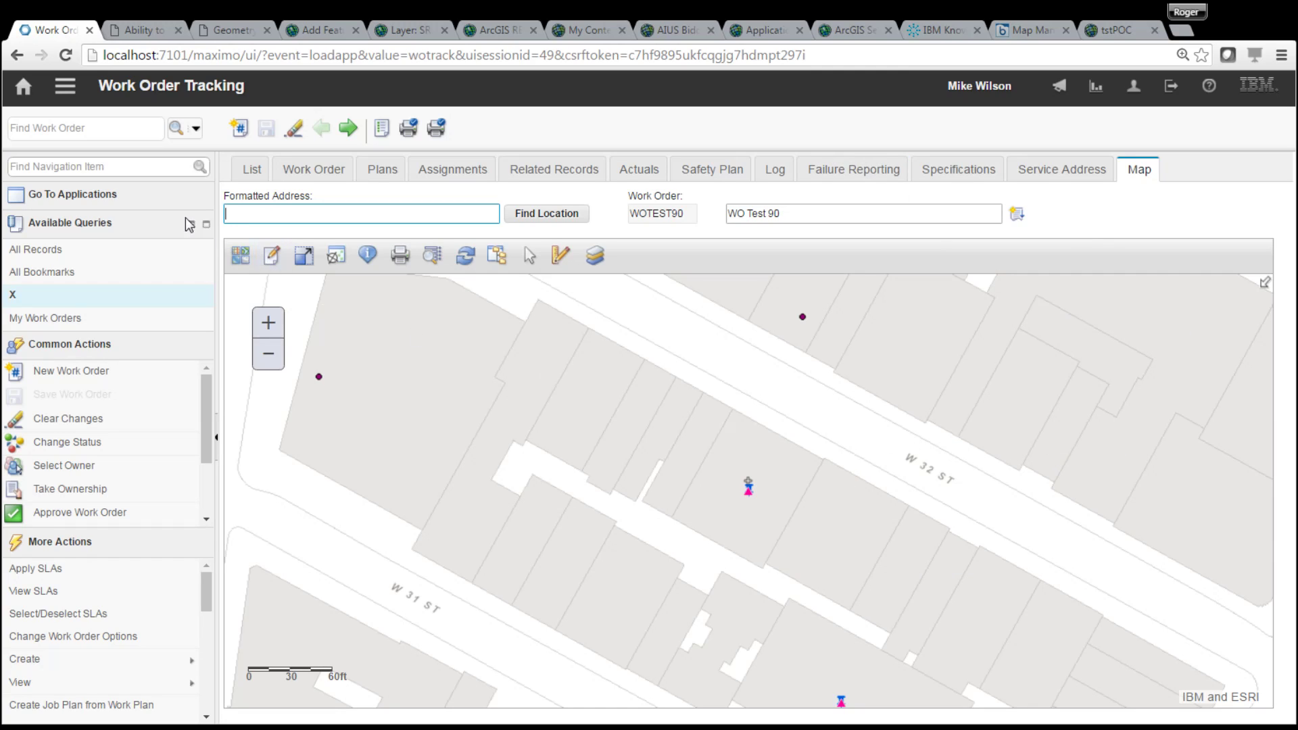
{"action": "left_click", "coordinate": [250, 174]}
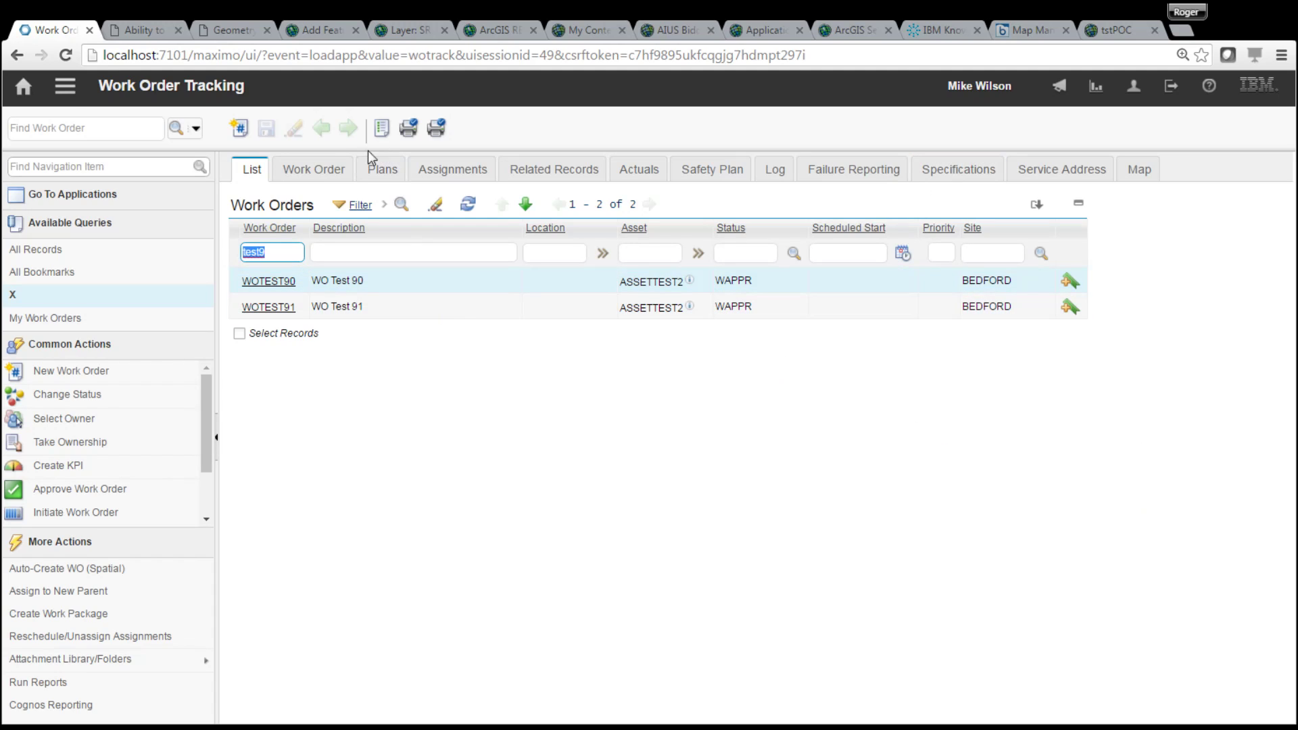
Step: Switch to the Map Manager application, list the map records, open MAP1 and review its Auto Create and Auto Locate advanced settings
{"action": "left_click", "coordinate": [67, 89]}
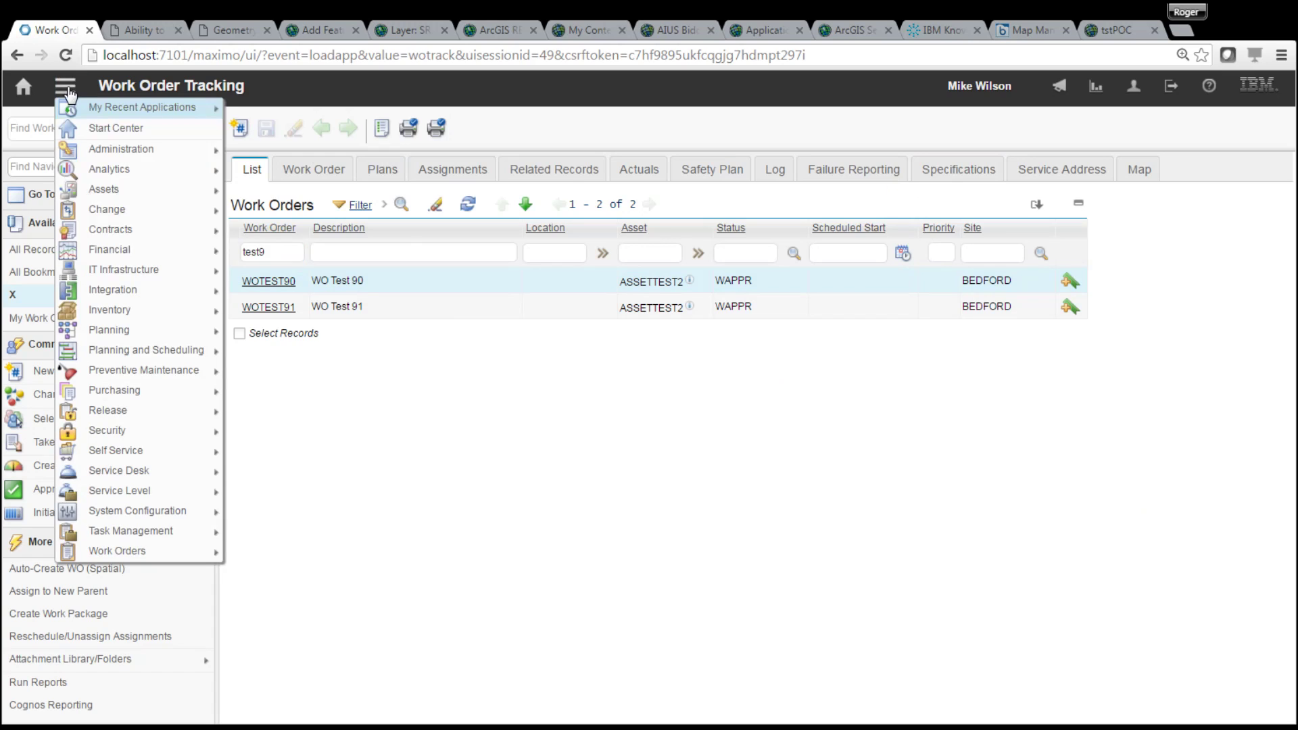
{"action": "mouse_move", "coordinate": [200, 108]}
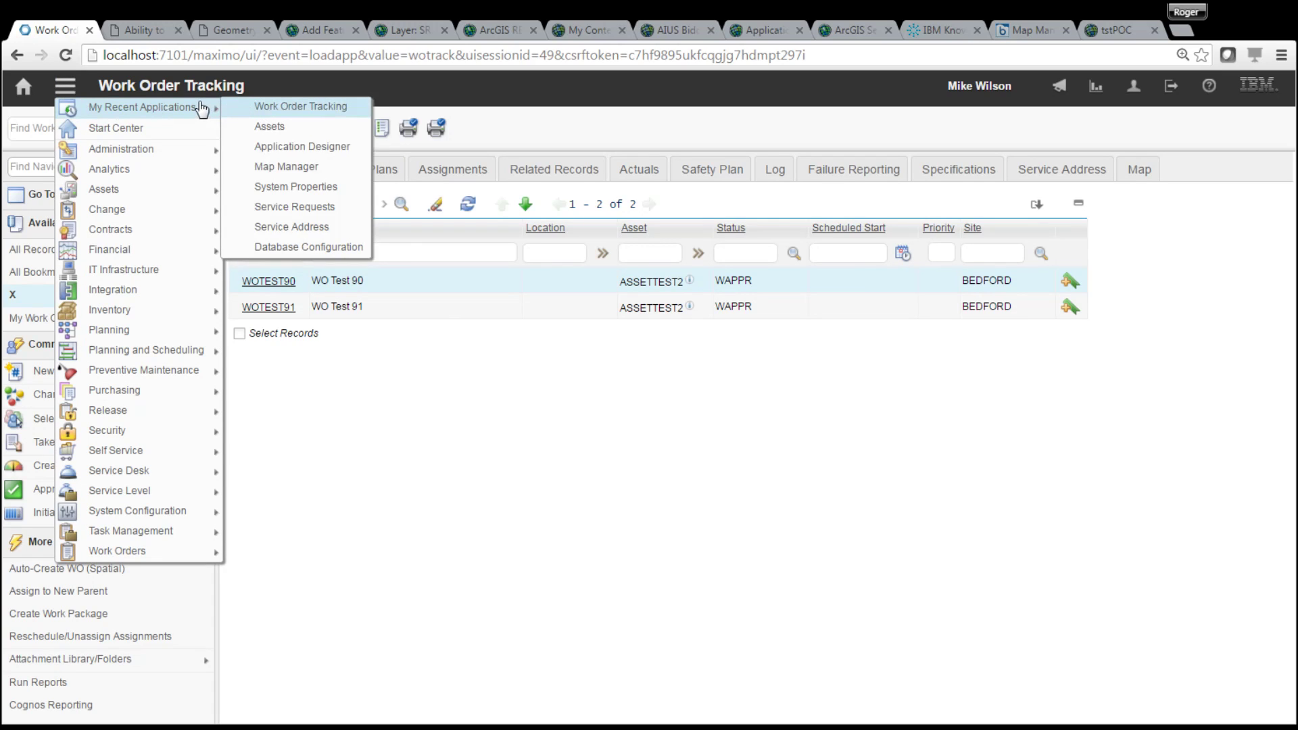
{"action": "left_click", "coordinate": [286, 166]}
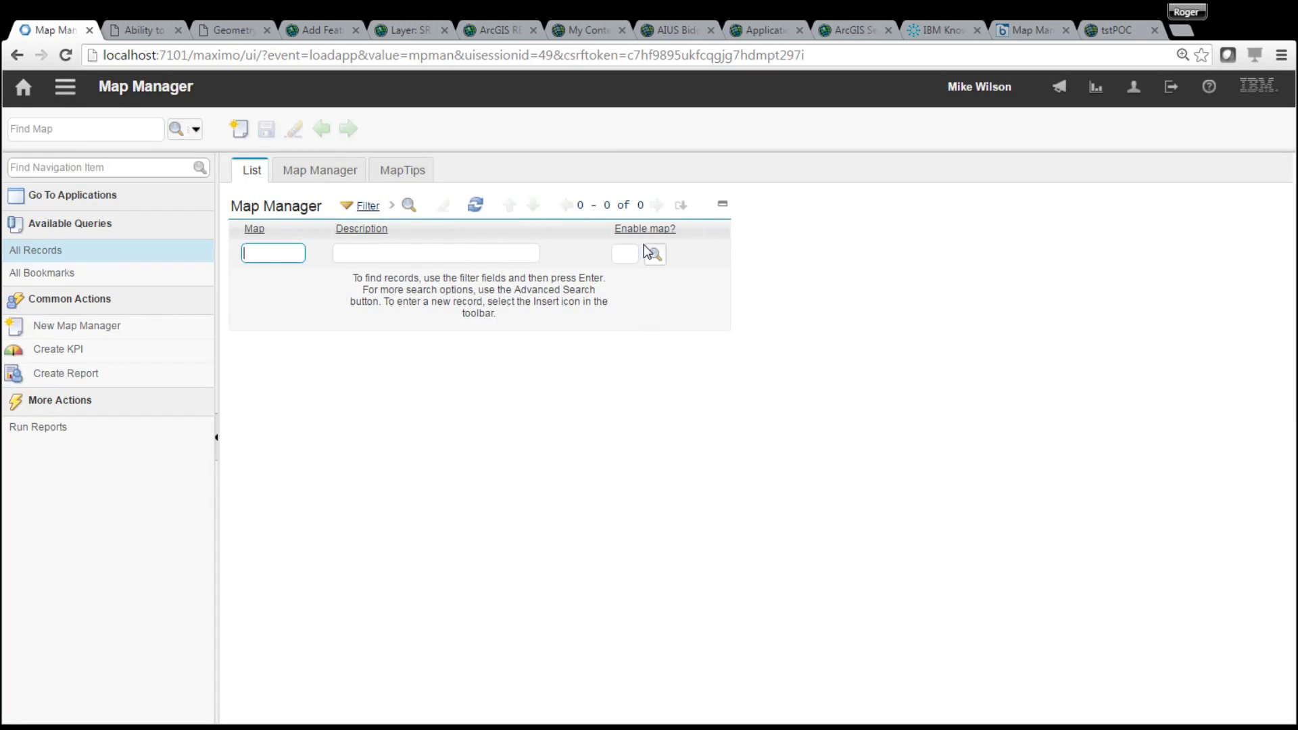
{"action": "left_click", "coordinate": [645, 248]}
{"action": "left_click", "coordinate": [264, 309]}
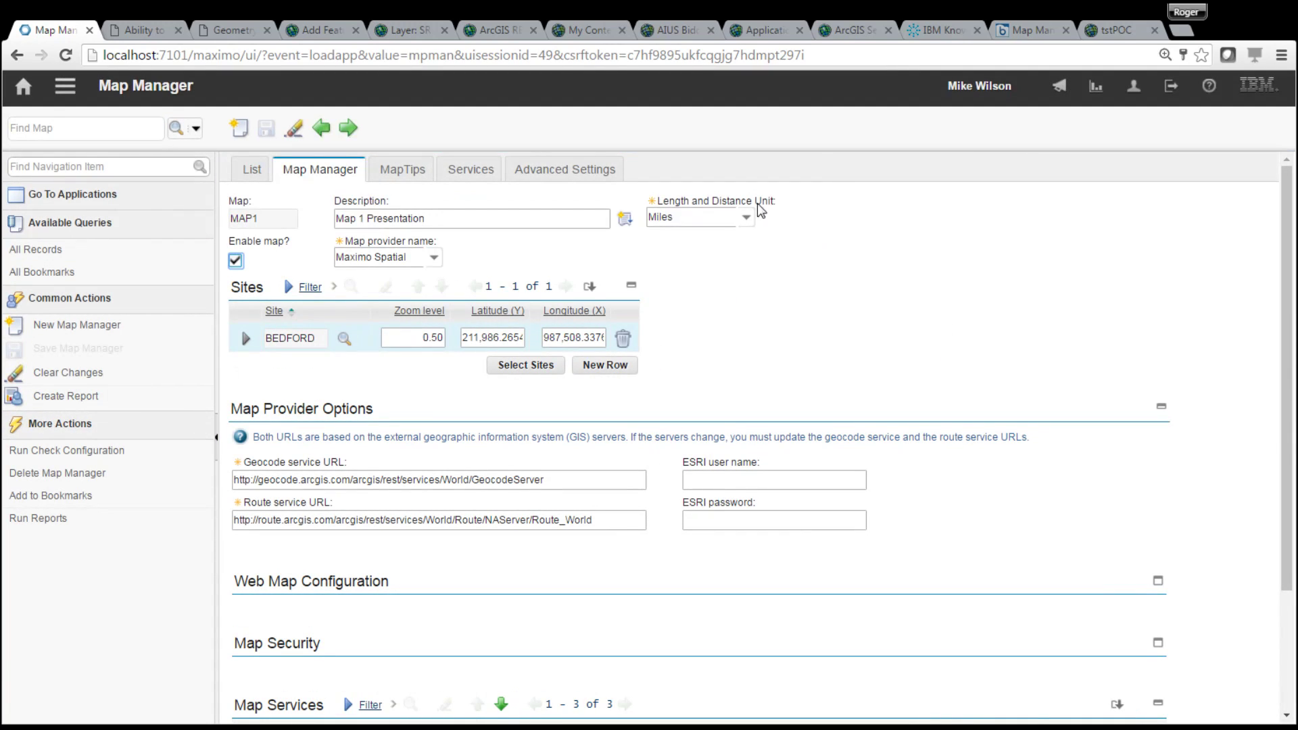
{"action": "left_click", "coordinate": [592, 173]}
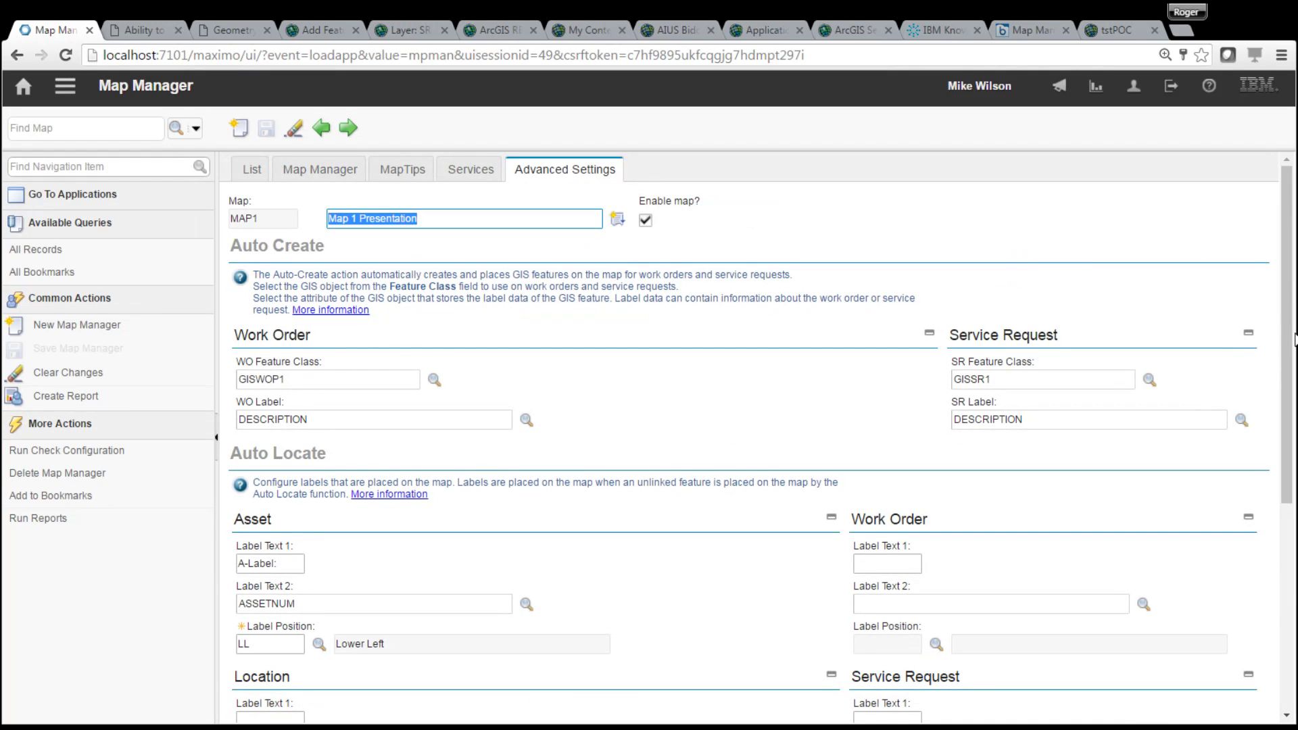
{"action": "left_click_drag", "start_coordinate": [1287, 339], "coordinate": [1292, 309]}
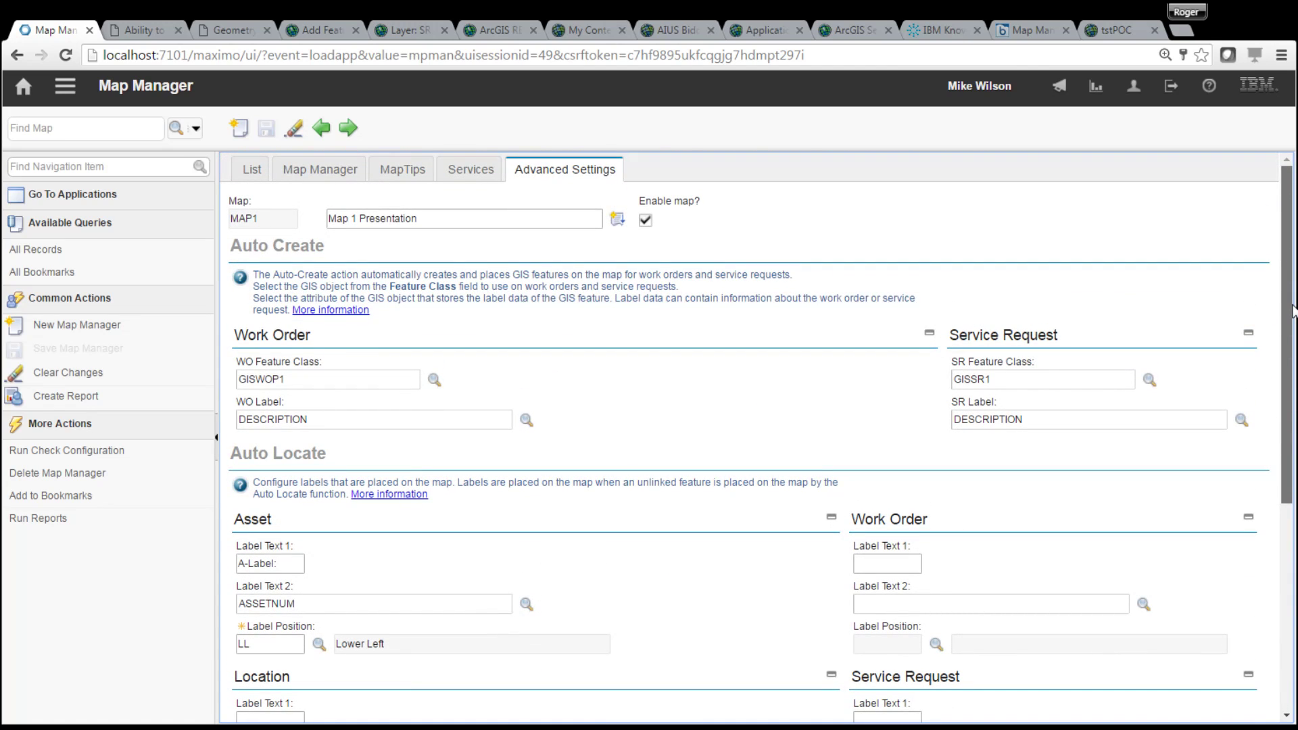